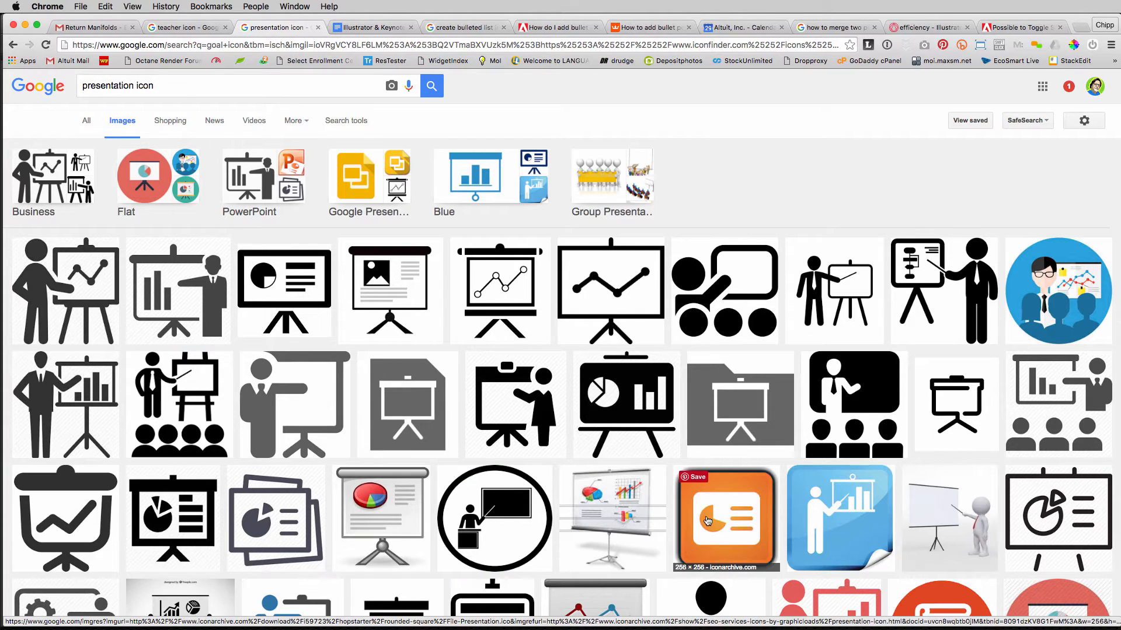
Copy the Noun Project presentation board icon from the image results and paste it into the Illustrator document.
left_click(279, 272)
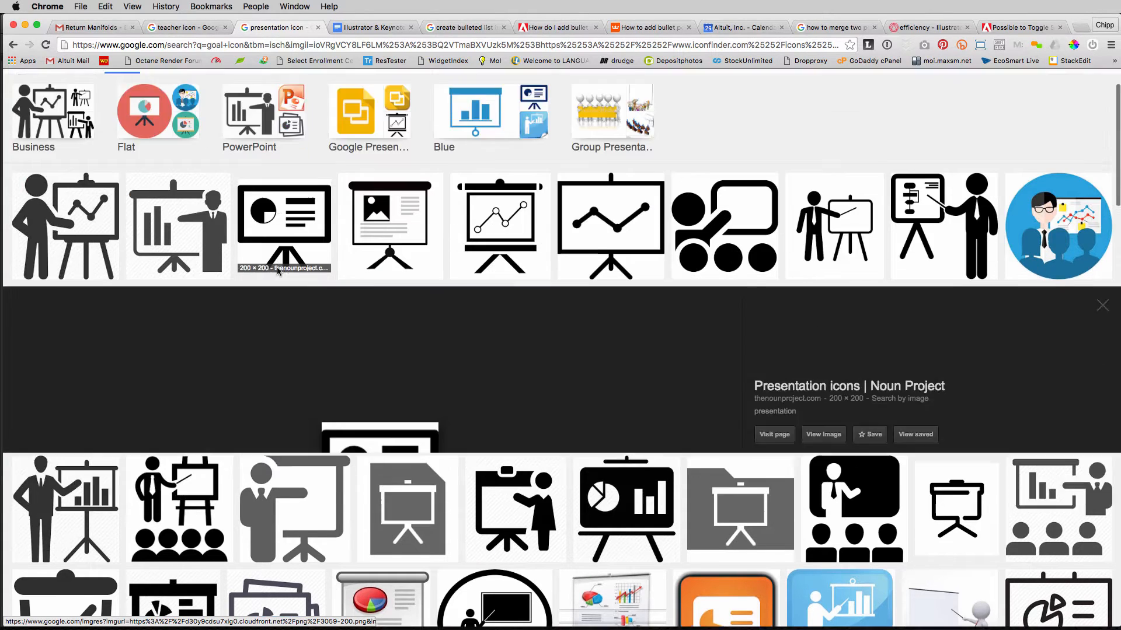
right_click(363, 346)
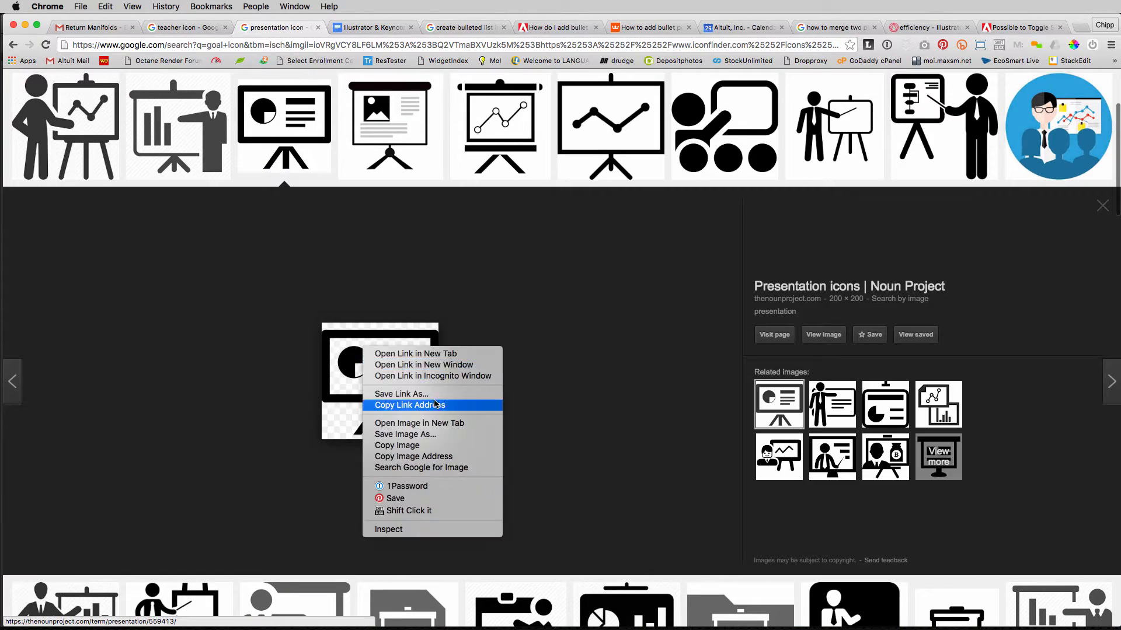
left_click(444, 447)
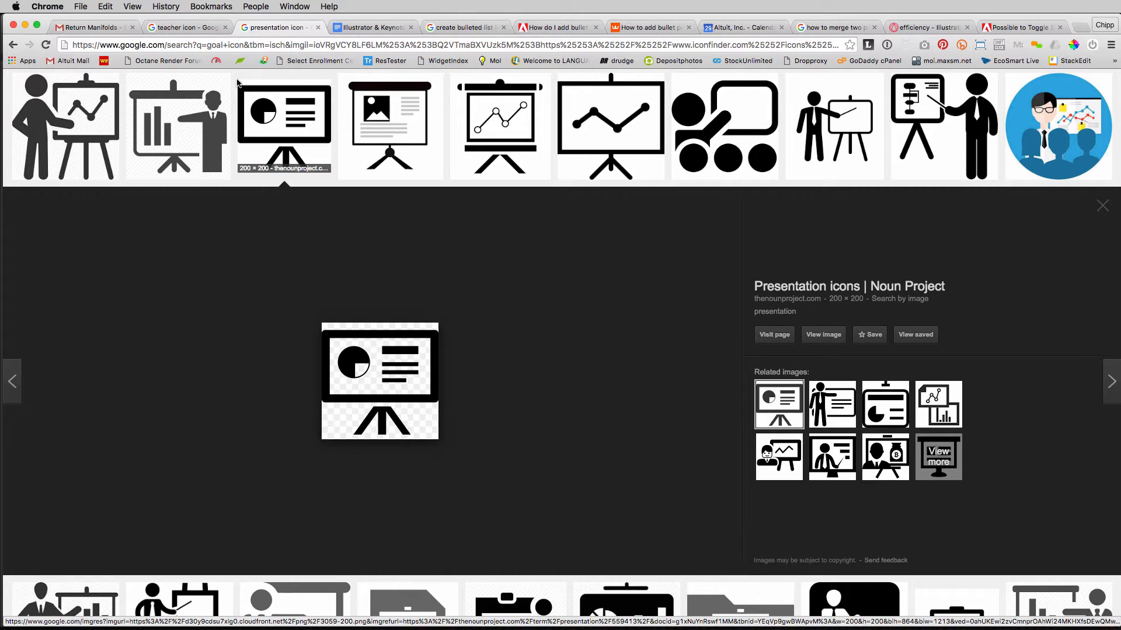
key("super+Tab")
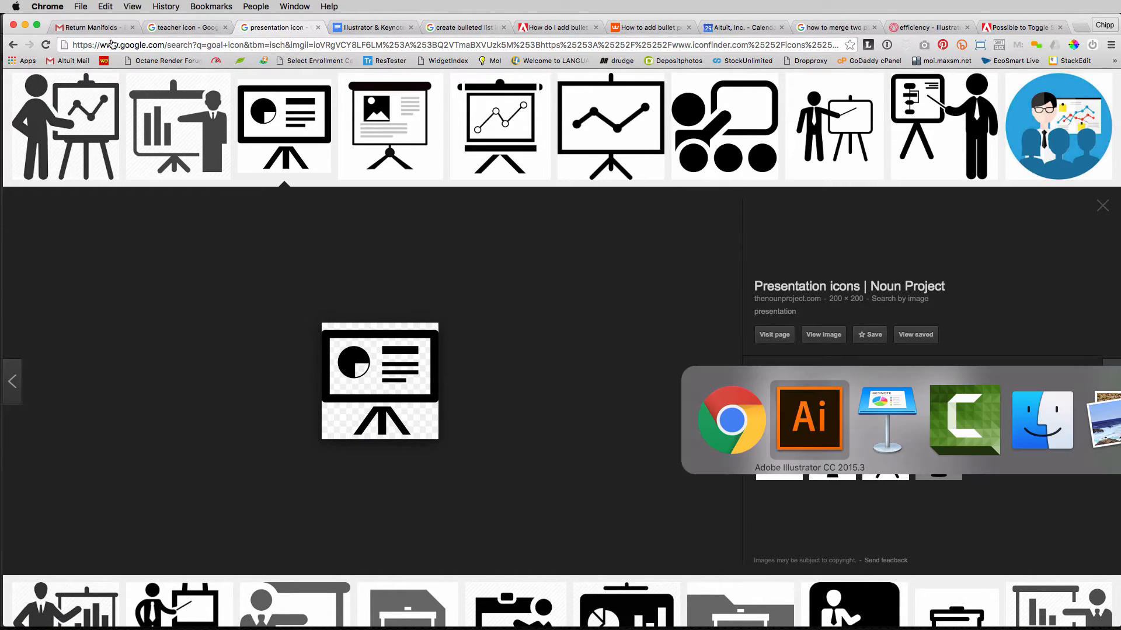
key("super+v")
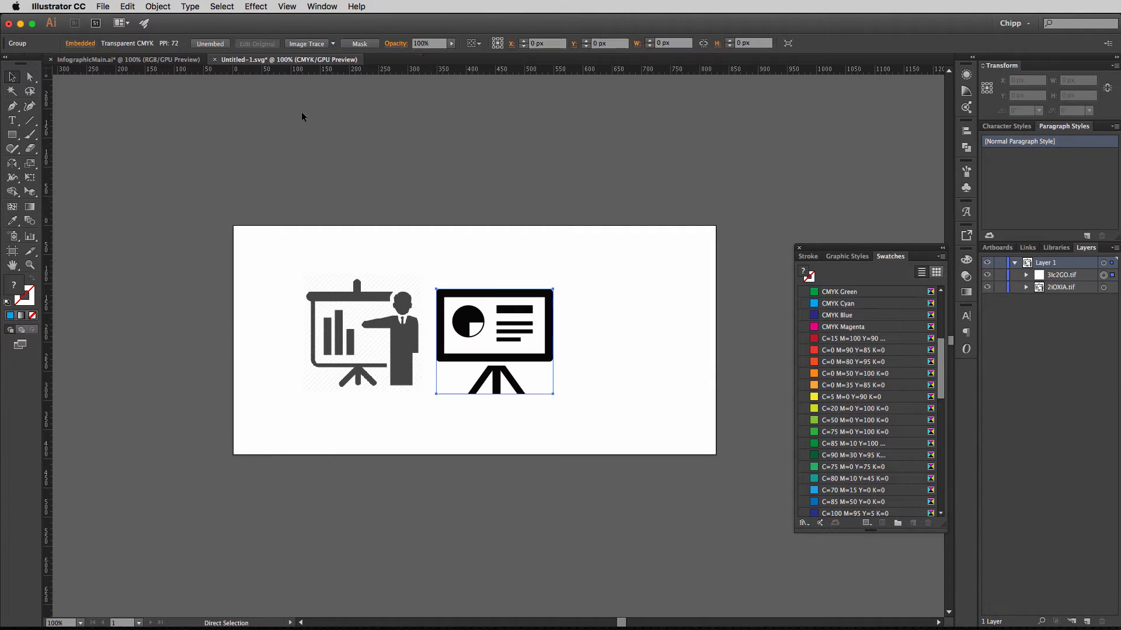
Move the pasted board icon over the presenter icon and scale it to about 146 by 137 px.
left_click_drag(537, 365, 403, 369)
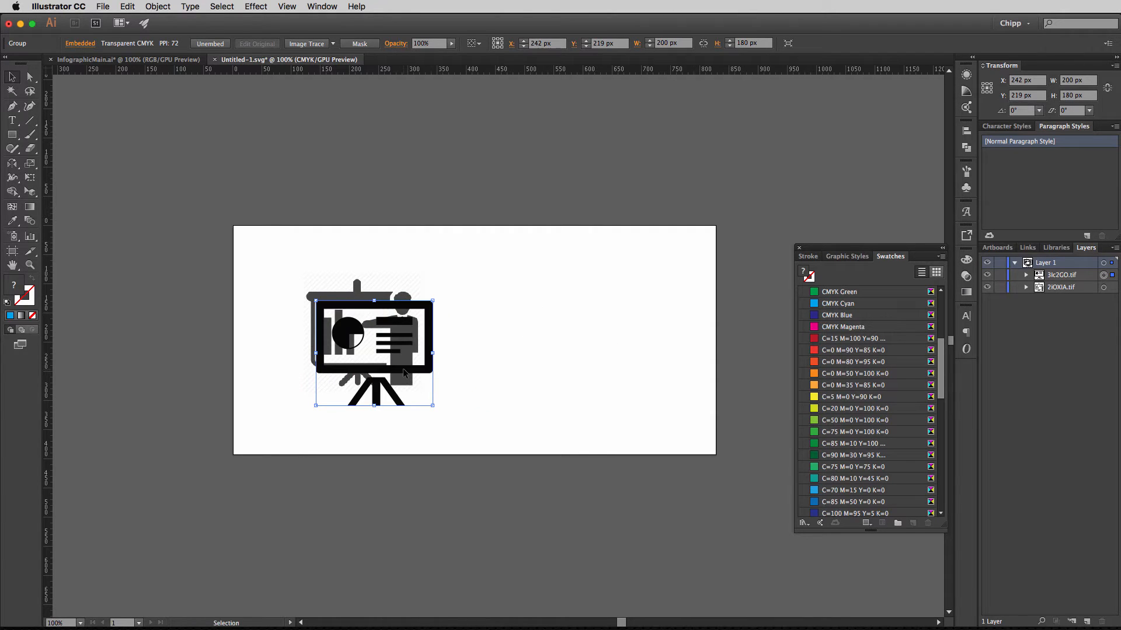
left_click_drag(432, 406, 401, 380)
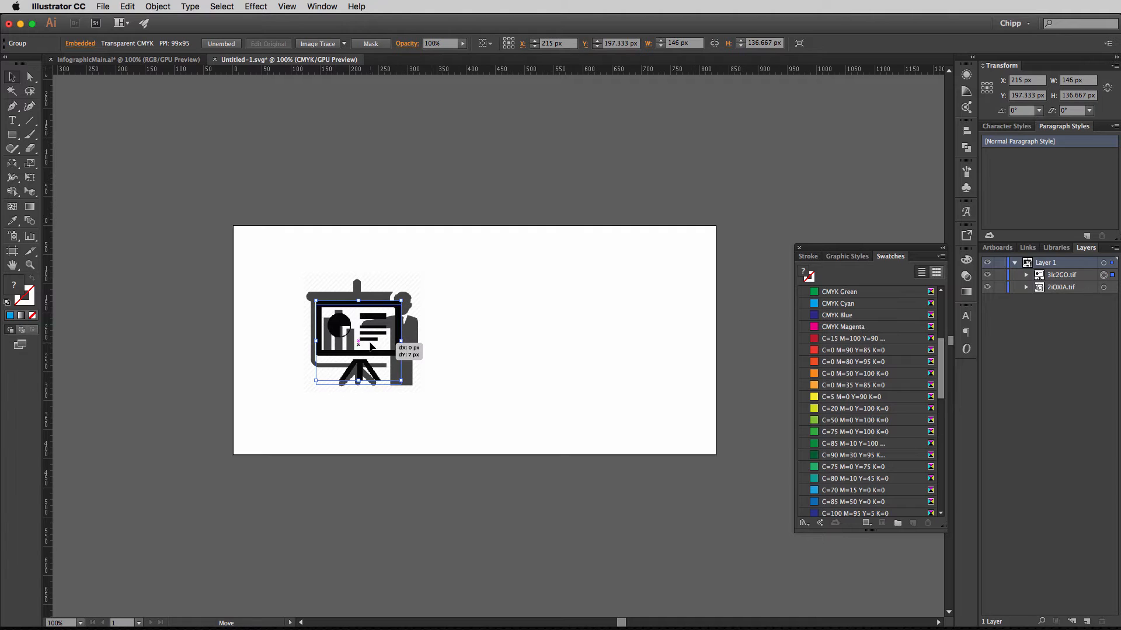
left_click_drag(372, 343, 369, 347)
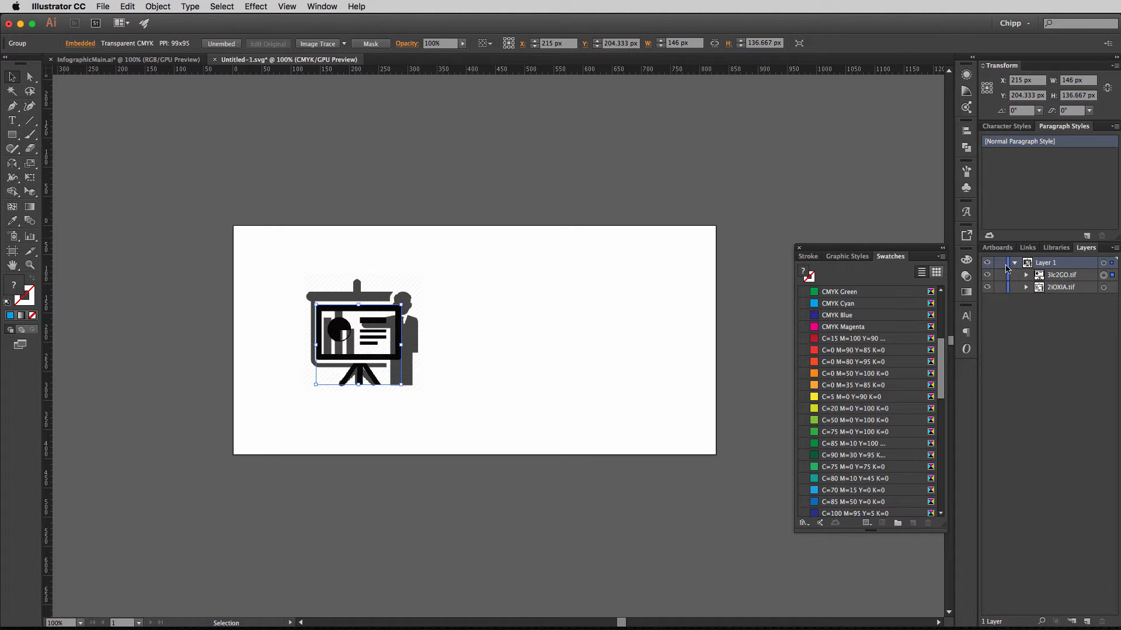
Set the pasted board icon's opacity to 41%, and lock and hide it.
left_click(967, 277)
scroll(916, 268, "down", 20)
scroll(916, 268, "down", 5)
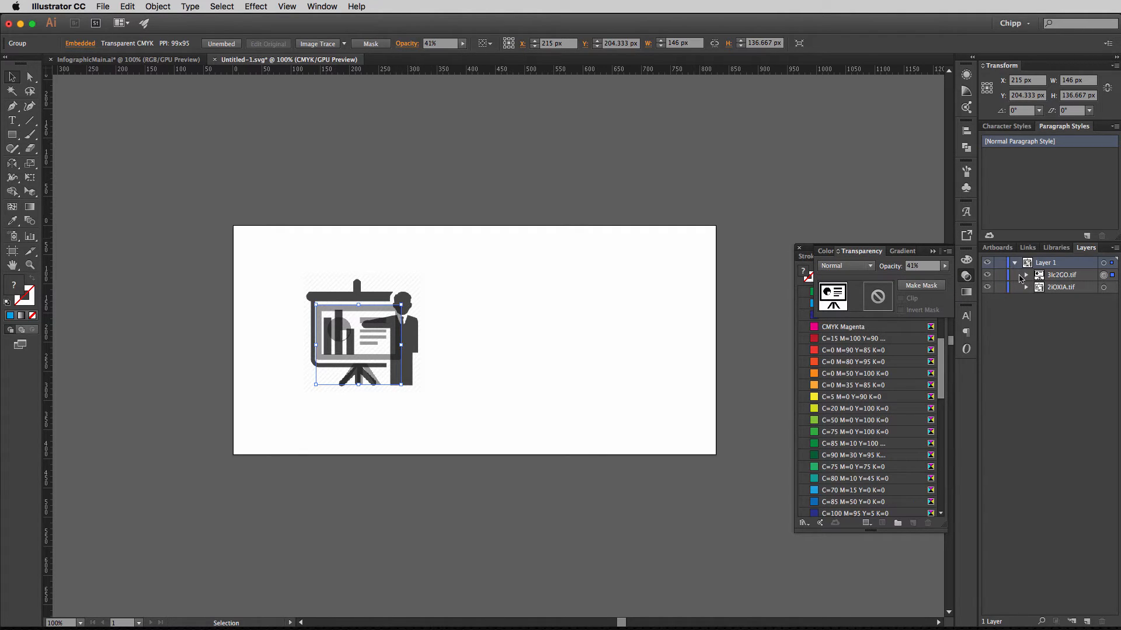
left_click(1000, 275)
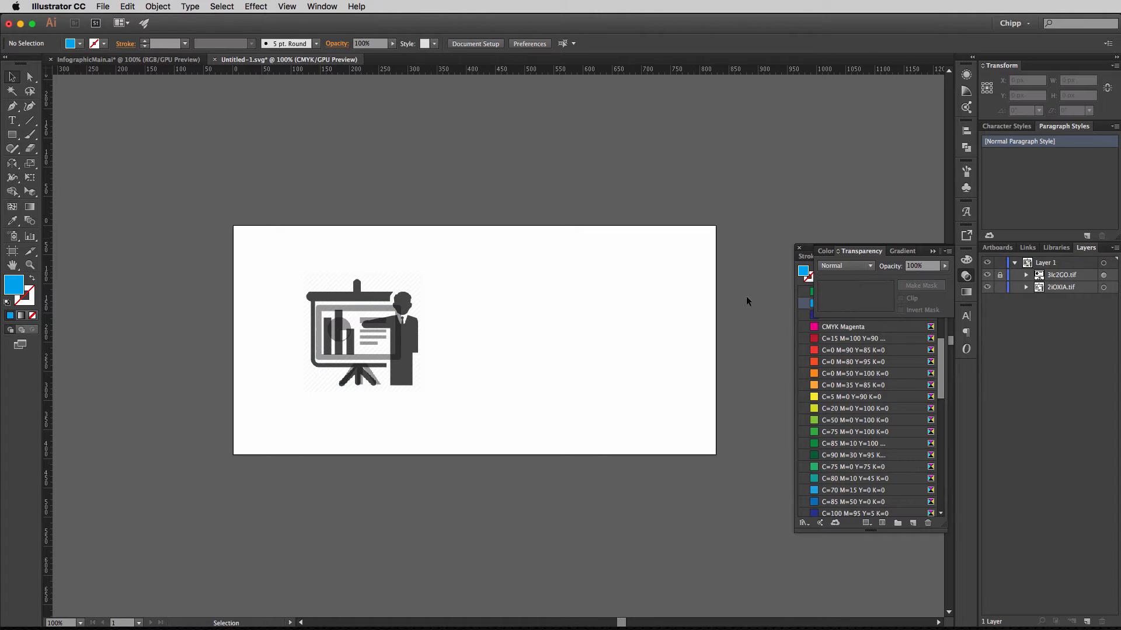
left_click(986, 275)
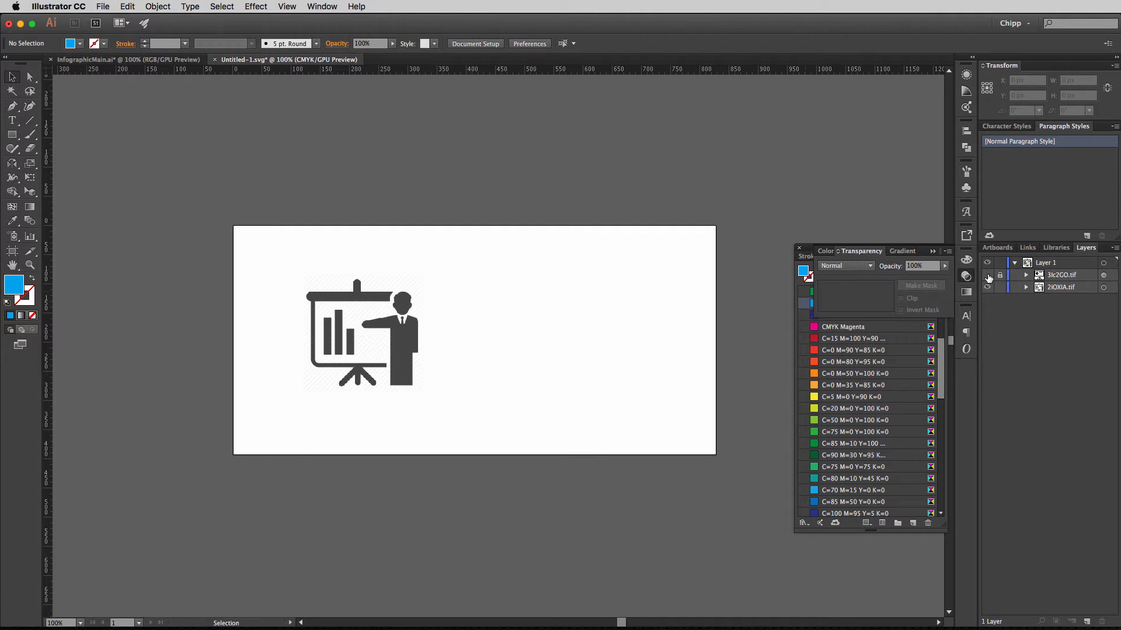
Dim the presenter image to 49% opacity and lock it as a tracing template.
left_click(400, 341)
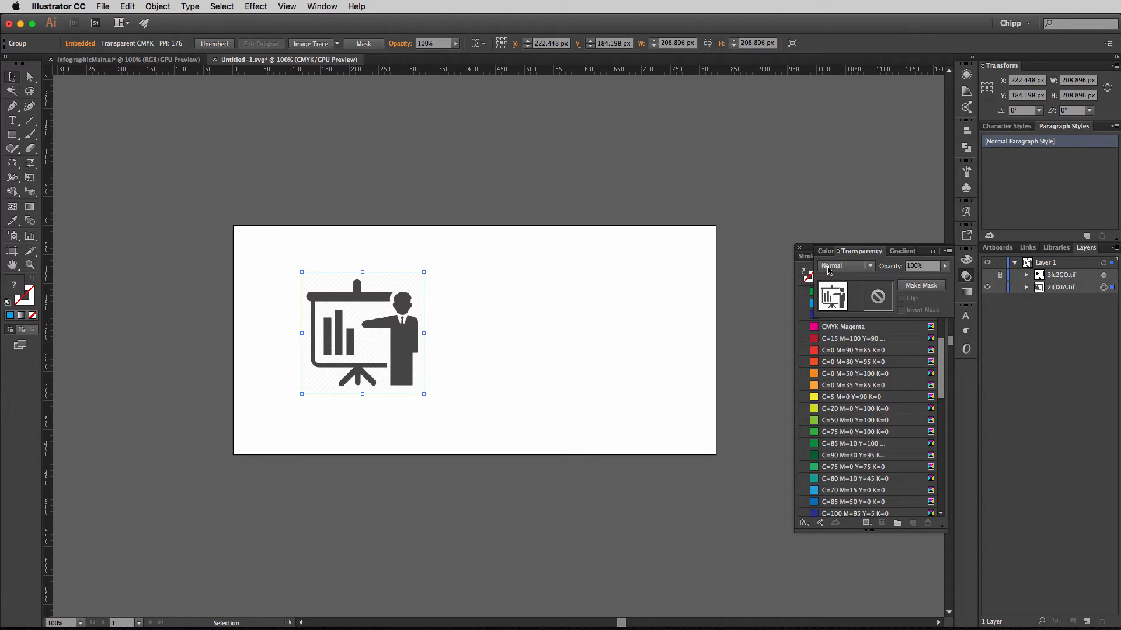
scroll(912, 265, "down", 20)
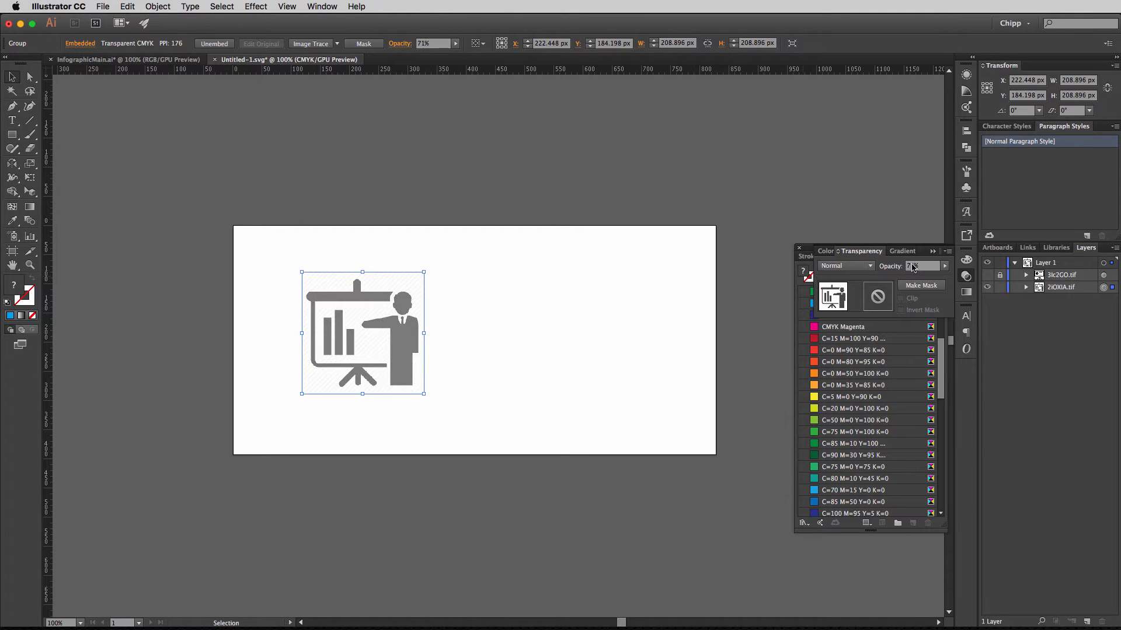
mouse_move(808, 250)
left_mouse_down()
mouse_move(808, 343)
mouse_move(809, 325)
left_mouse_up()
scroll(914, 269, "down", 20)
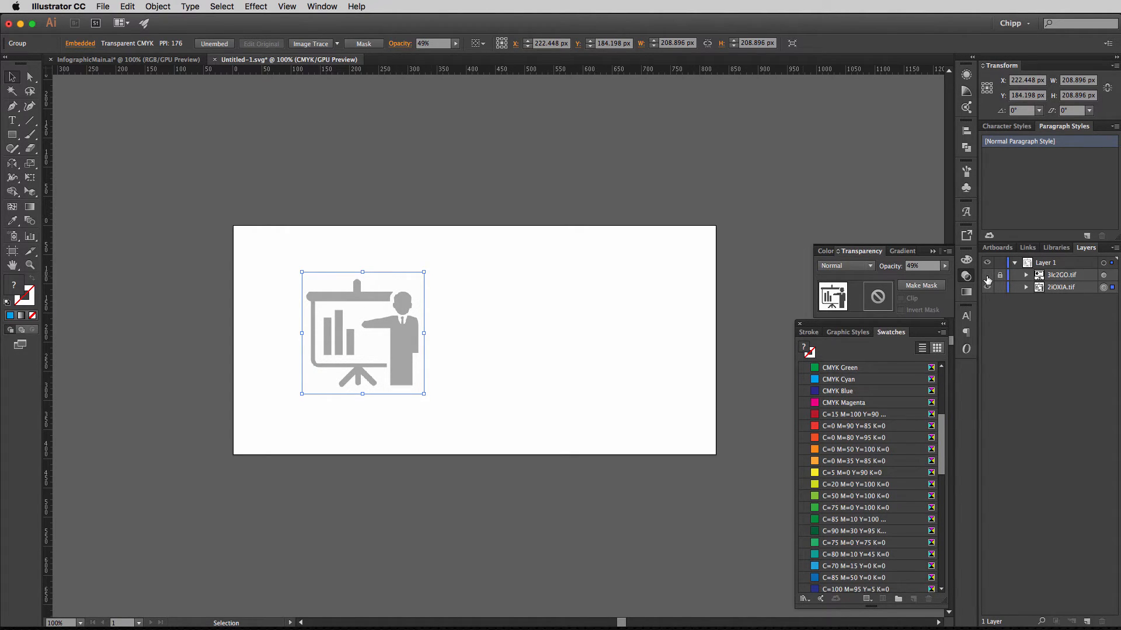
left_click(999, 287)
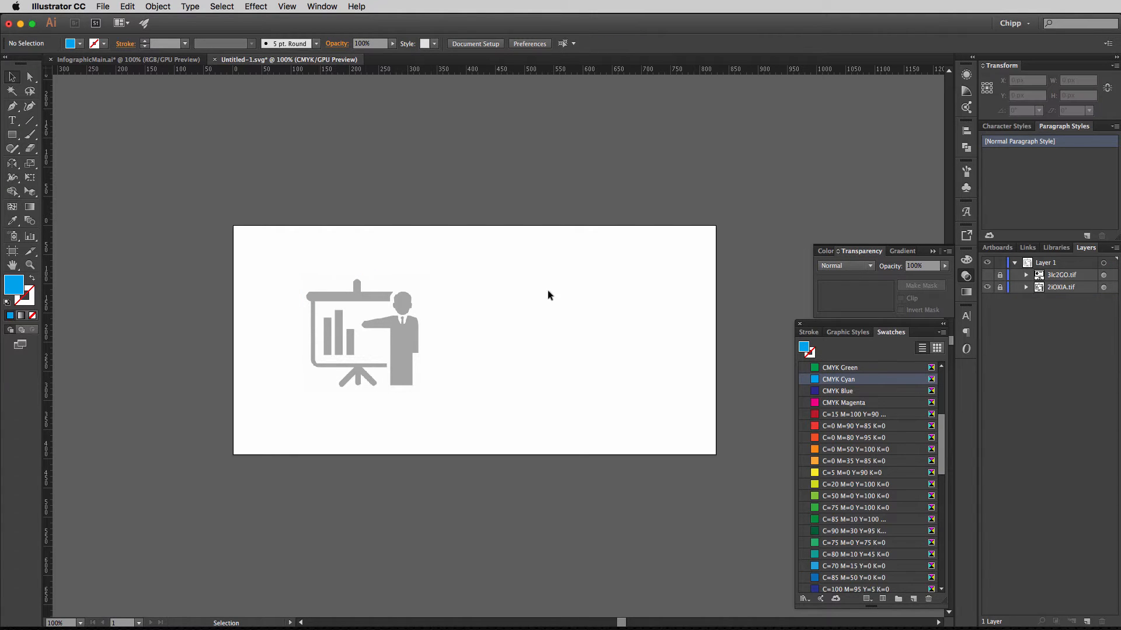
Place a vertical guide through the centre of the presentation board's top knob, at about 210 px.
scroll(353, 276, "up", 2)
scroll(422, 408, "up", 2)
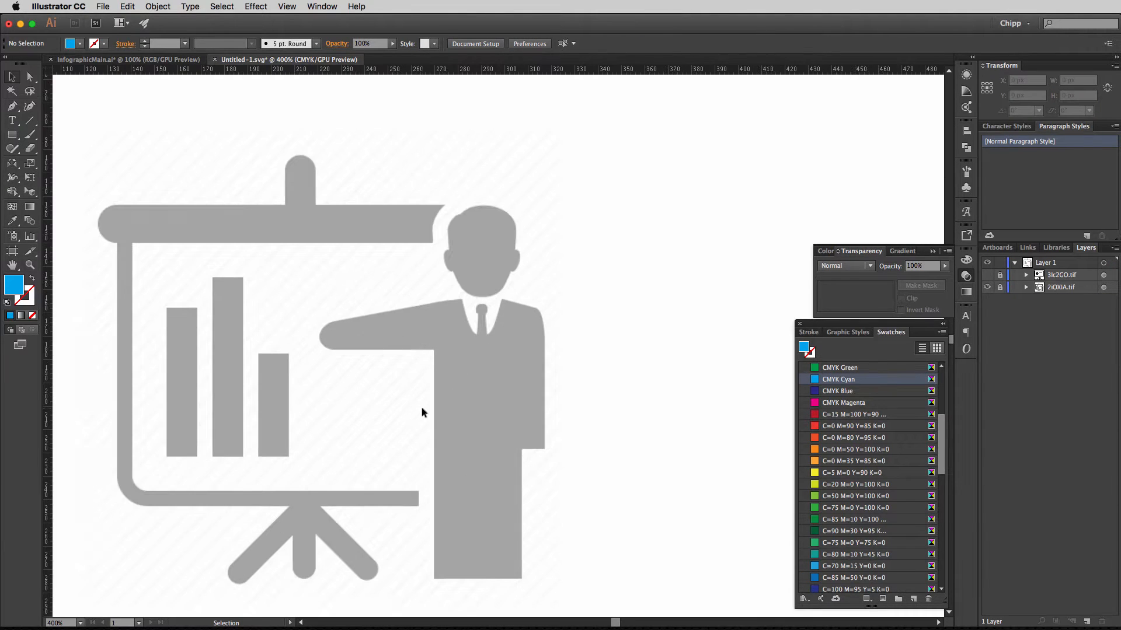
key("space")
left_click_drag(396, 388, 526, 338)
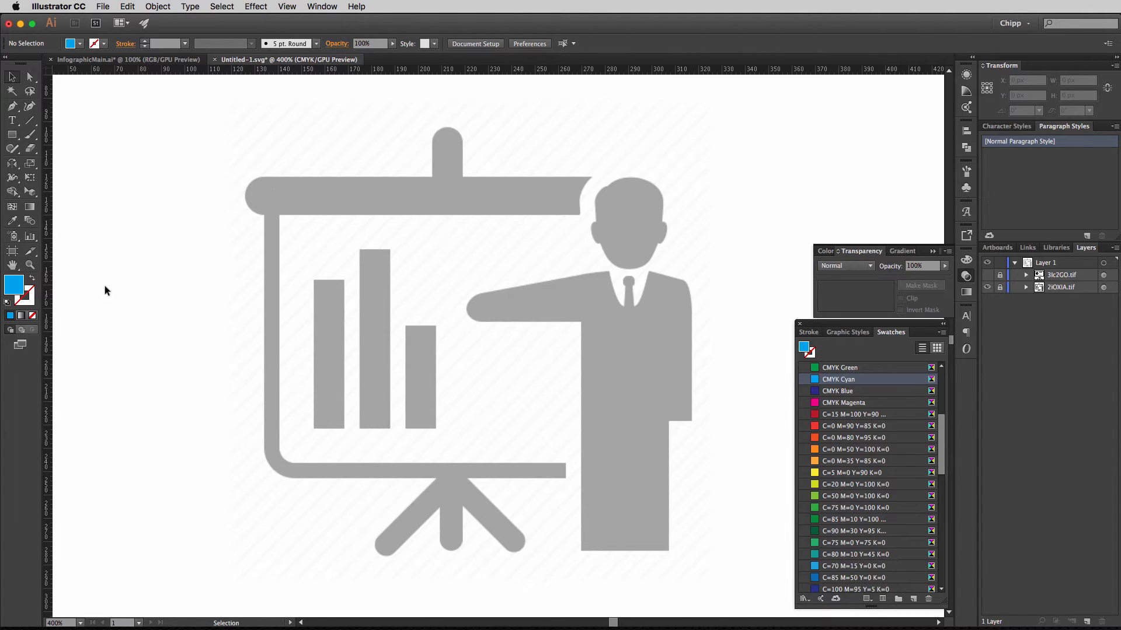
left_click(12, 135)
left_click_drag(51, 213, 448, 136)
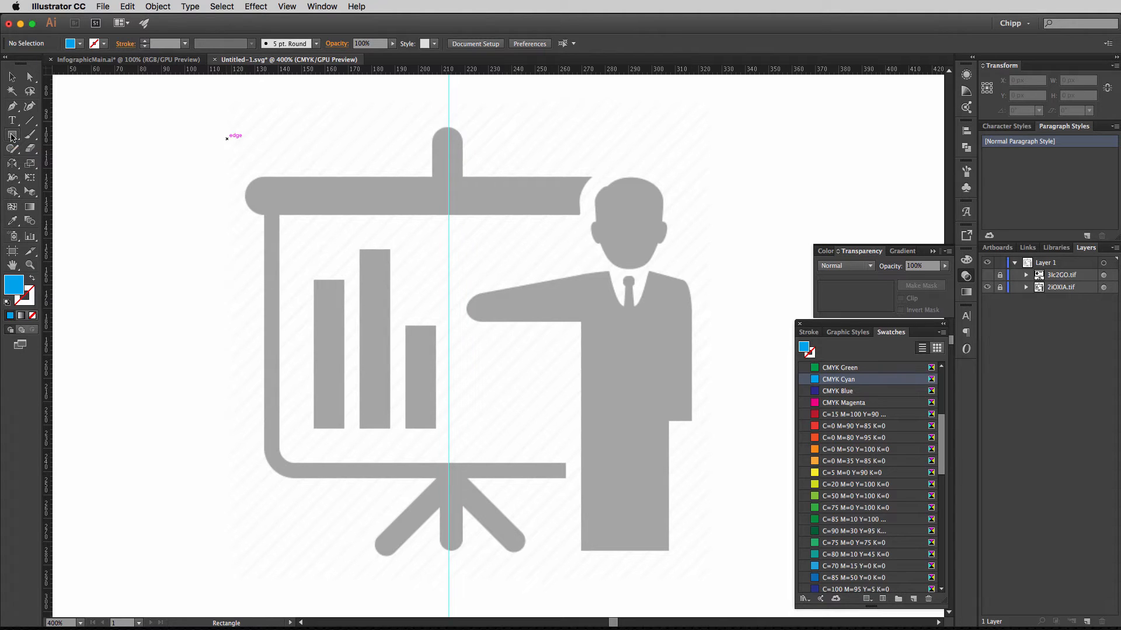
Draw a white rectangle with a black outline, about 67 by 89 px, over the left side of the board.
left_click(847, 332)
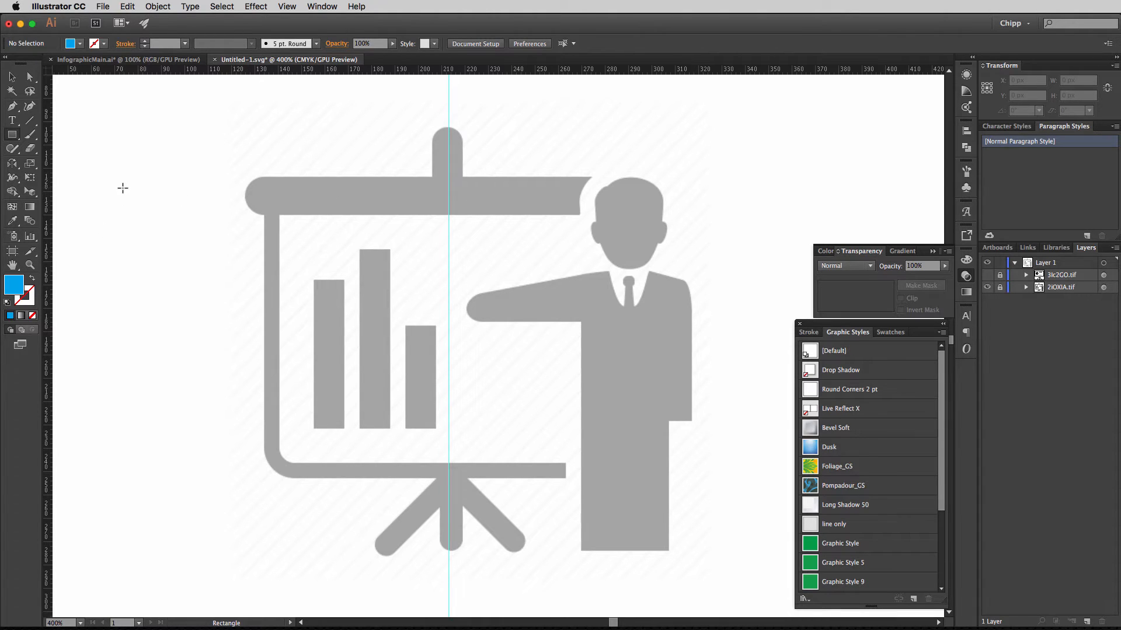
left_click(810, 390)
left_click_drag(136, 189, 295, 397)
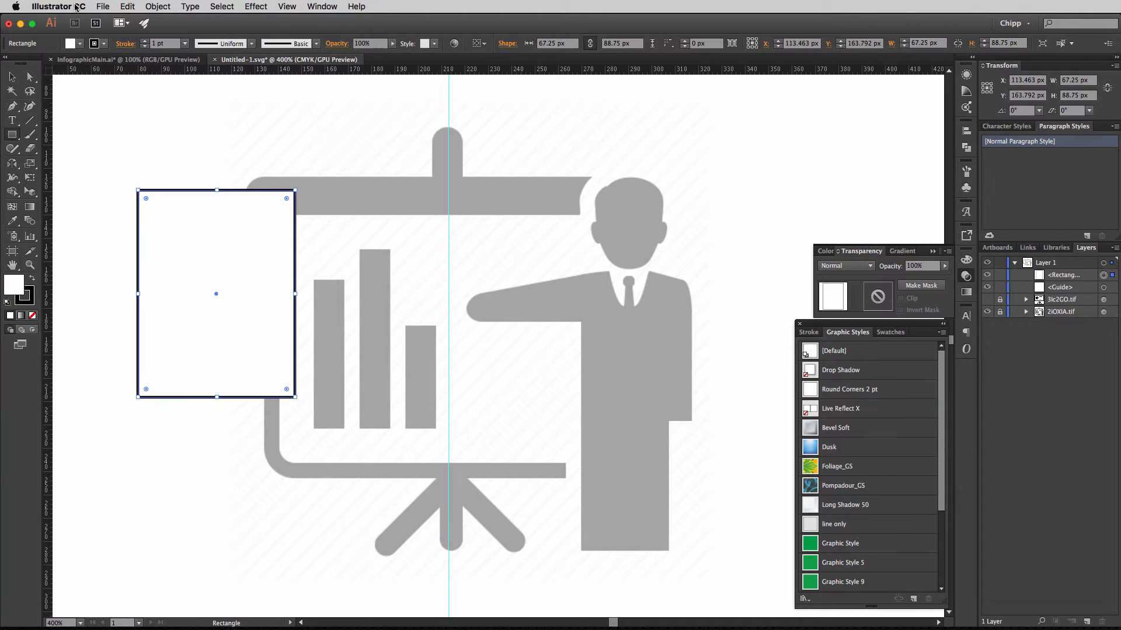
Remove the rectangle's fill and make its stroke red.
left_click(12, 82)
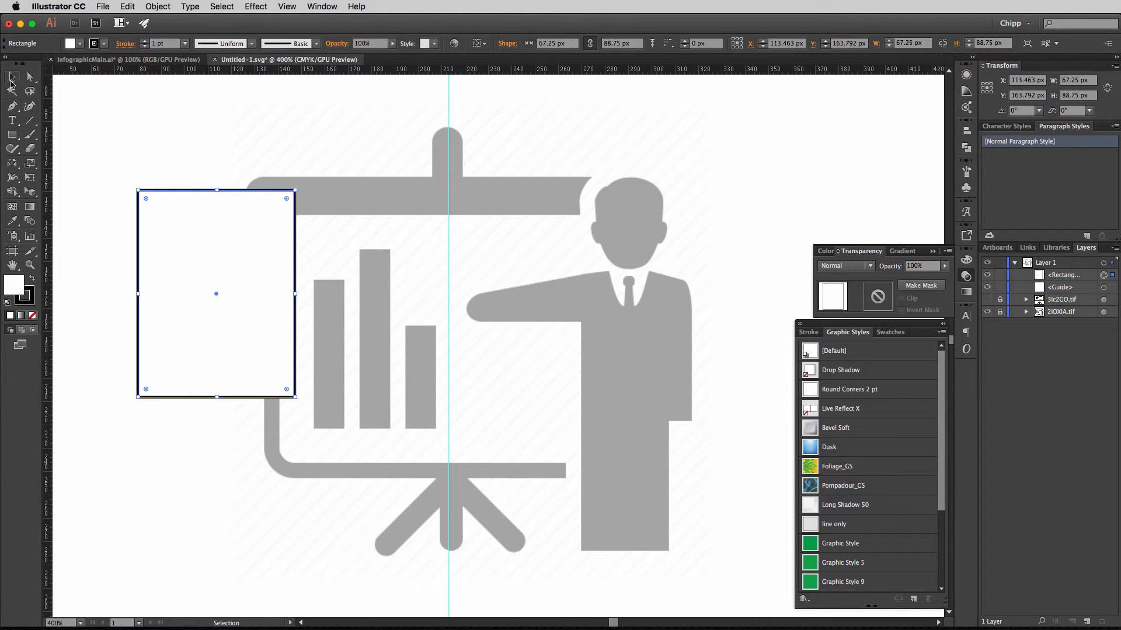
left_click(80, 43)
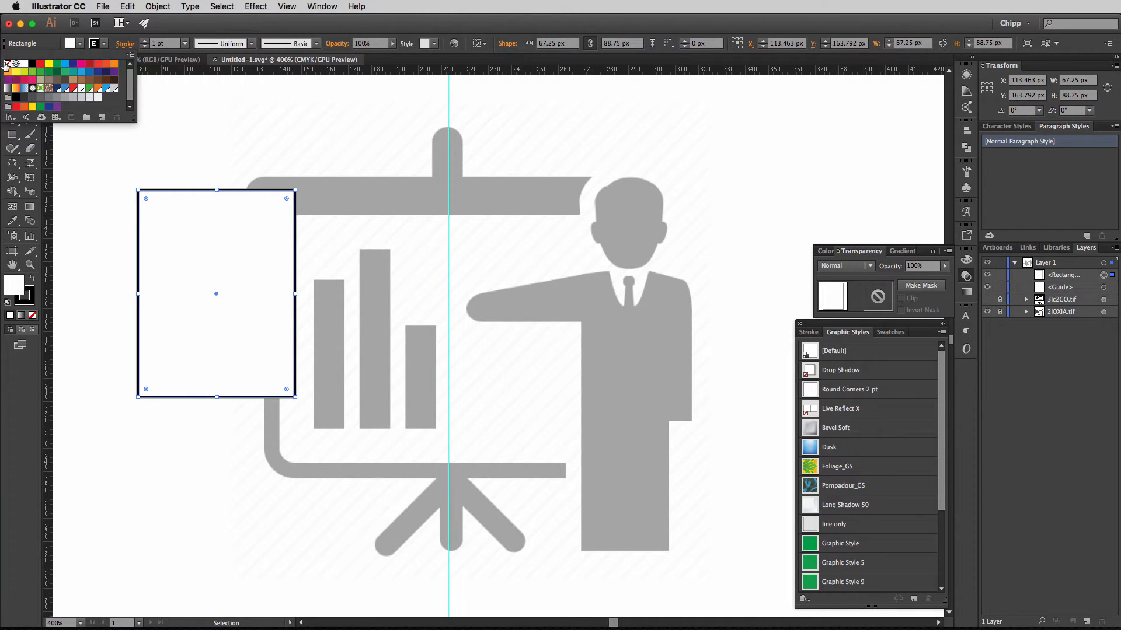
left_click(8, 63)
left_click(95, 44)
left_click(104, 43)
left_click(41, 63)
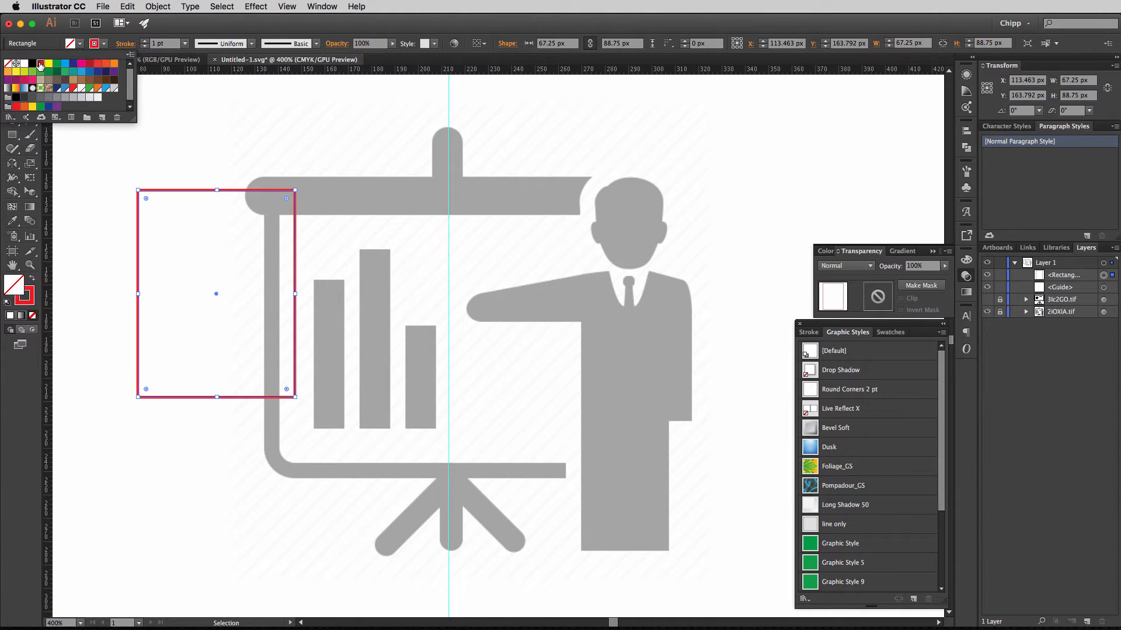
Set the red rectangle's stroke weight to 0.75 pt and move it slightly up and right.
left_click(166, 43)
scroll(168, 44, "up", 13)
scroll(168, 44, "down", 14)
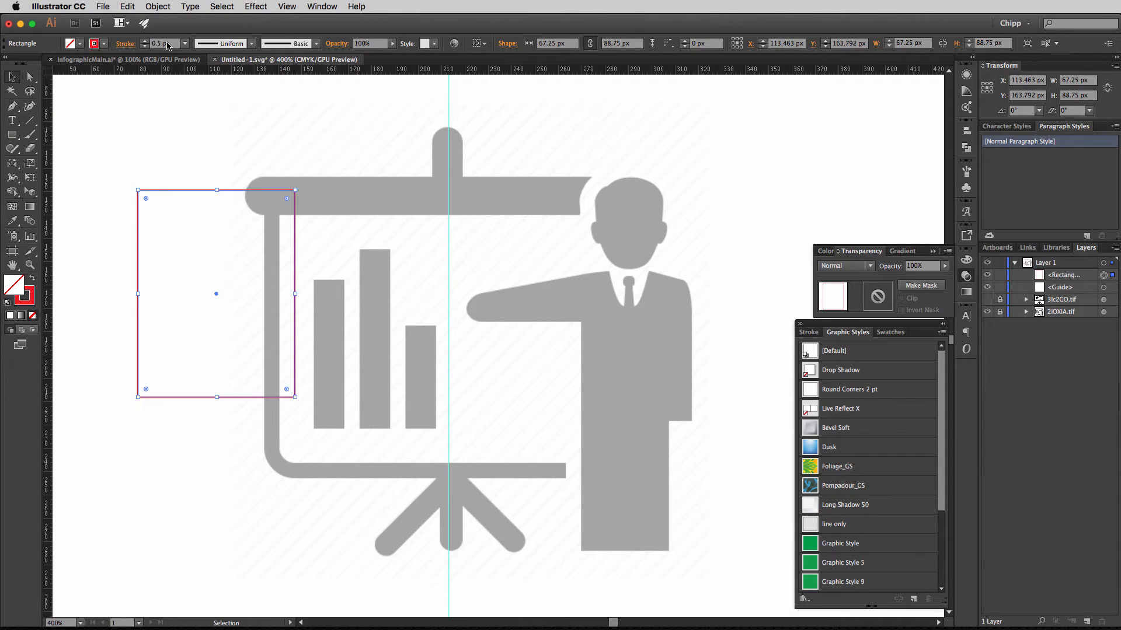
left_click(197, 140)
left_click_drag(229, 193, 279, 174)
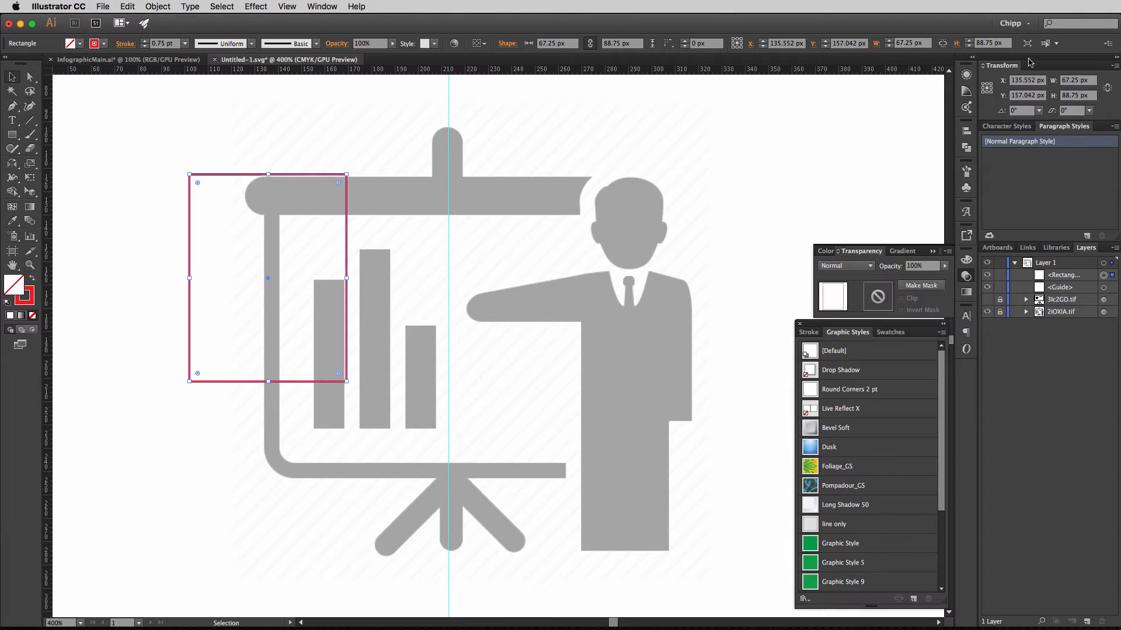
left_click(965, 77)
left_click(772, 123)
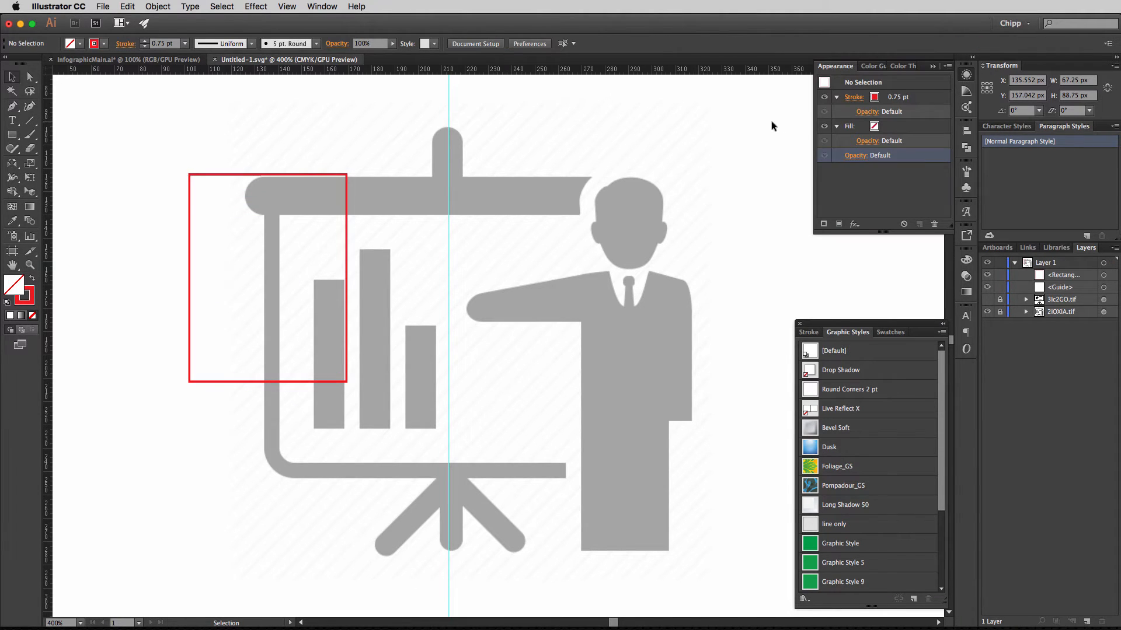
left_click(934, 68)
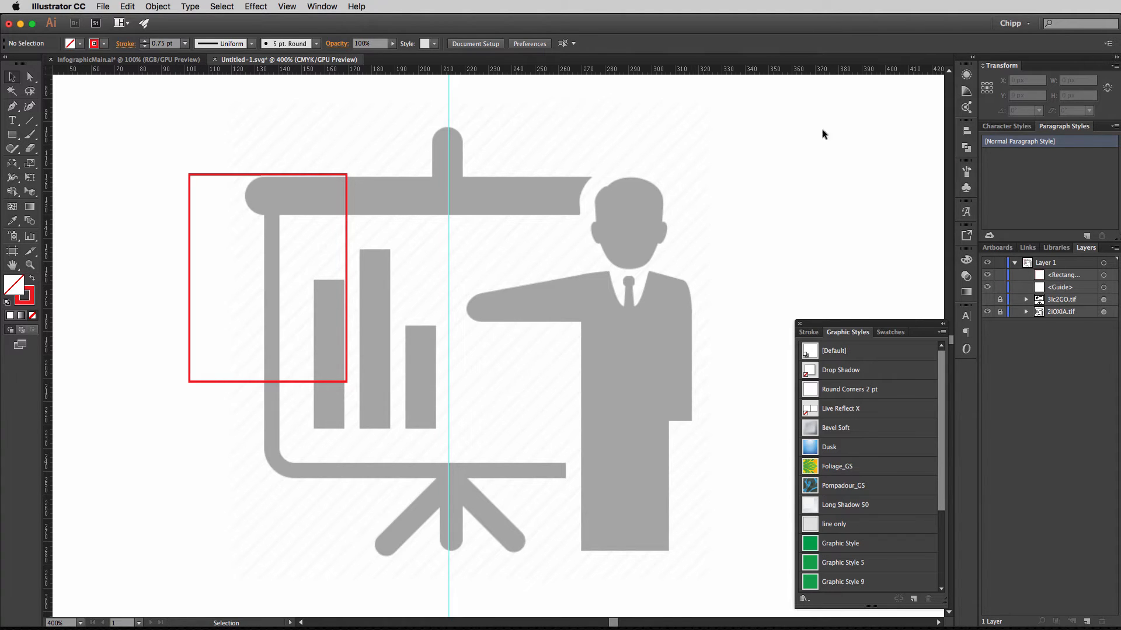
Move the red rectangle up and left of the board and set its stroke weight to 0.25 pt.
left_click_drag(343, 175, 322, 168)
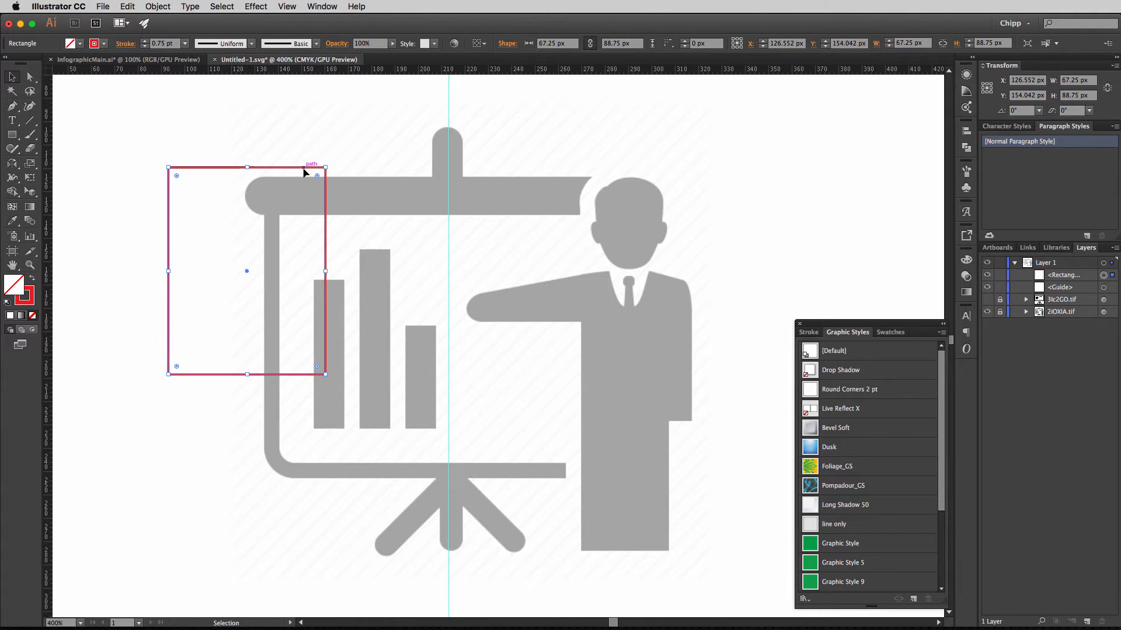
left_click_drag(304, 170, 265, 146)
scroll(160, 43, "up", 6)
scroll(160, 44, "down", 6)
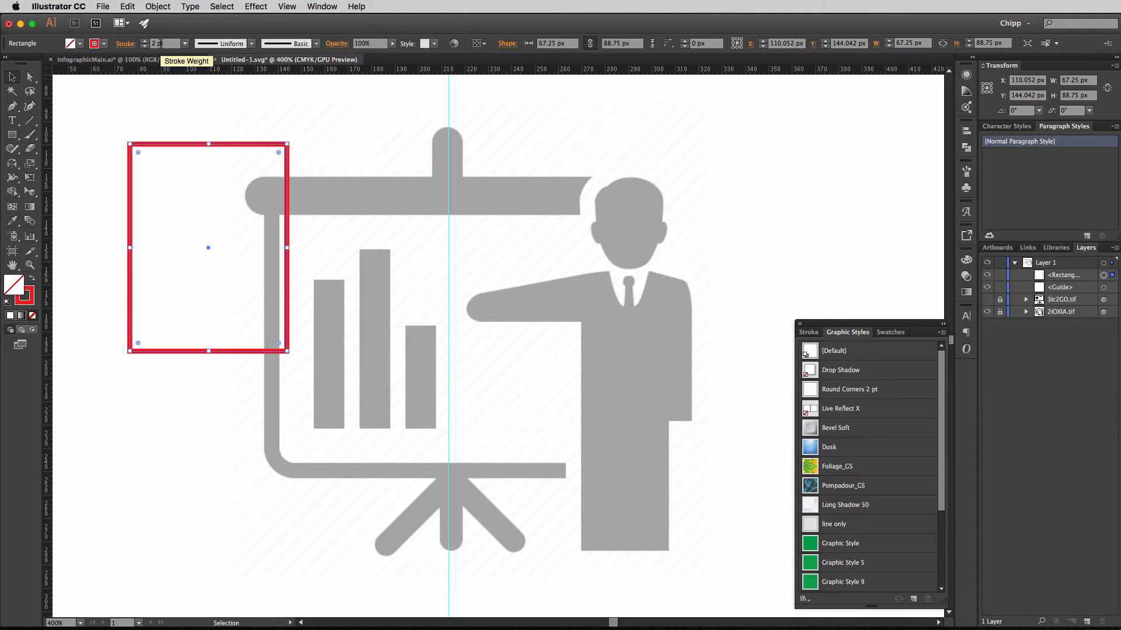
scroll(160, 44, "down", 2)
Save the rectangle's appearance as a new graphic style named LineOnly.
left_click_drag(233, 142, 901, 490)
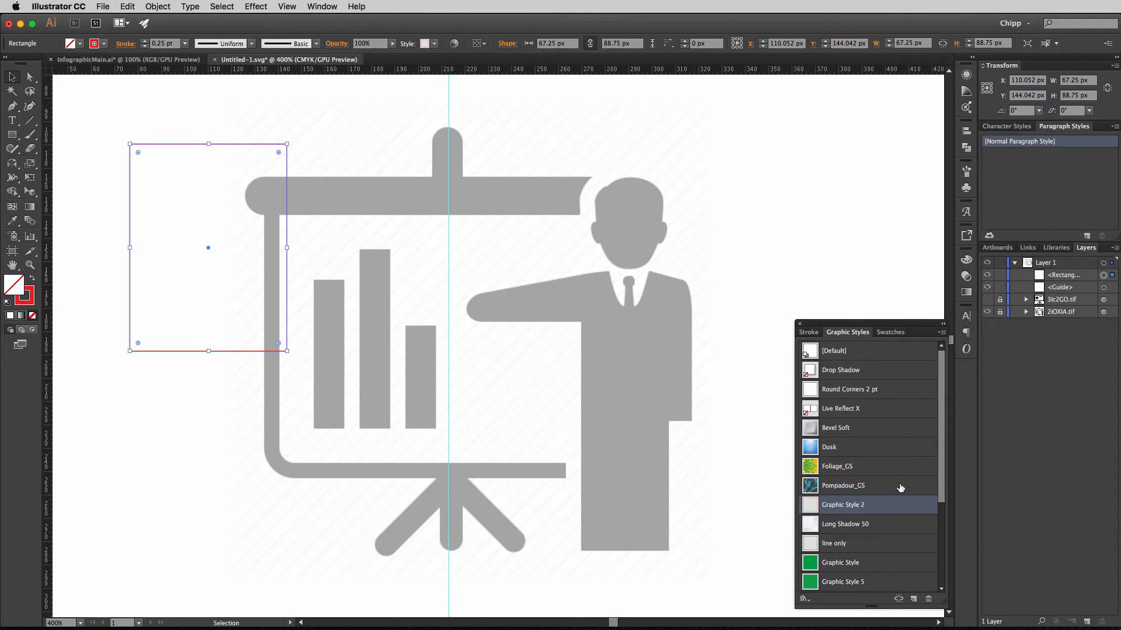
double_click(849, 505)
type("LineOnly")
key("Return")
left_click(305, 256)
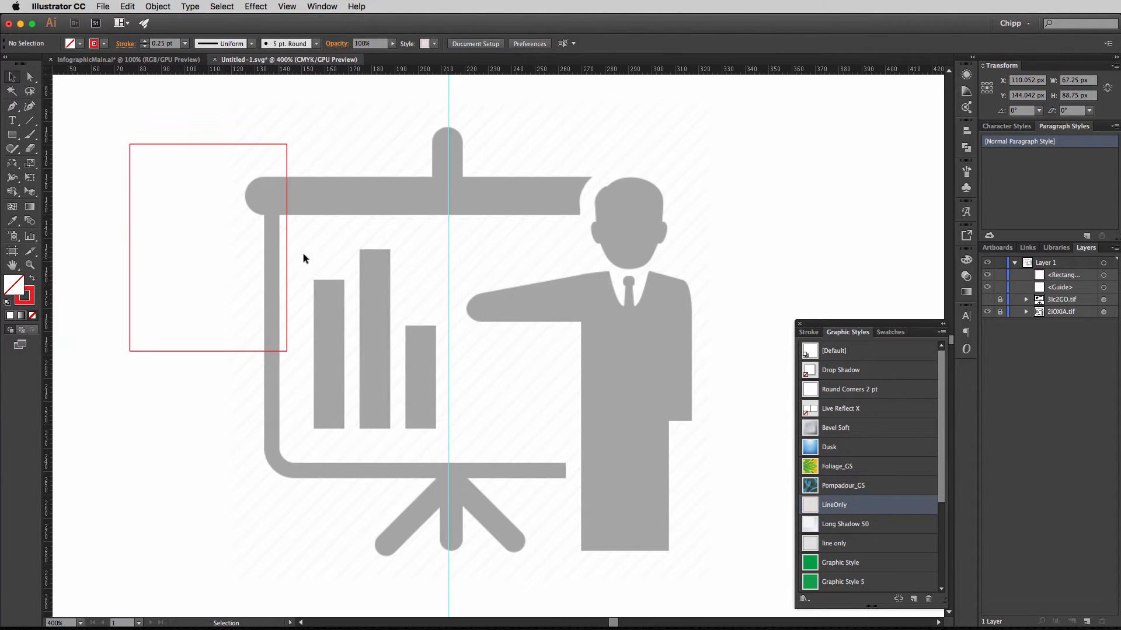
left_click(287, 208)
key("Delete")
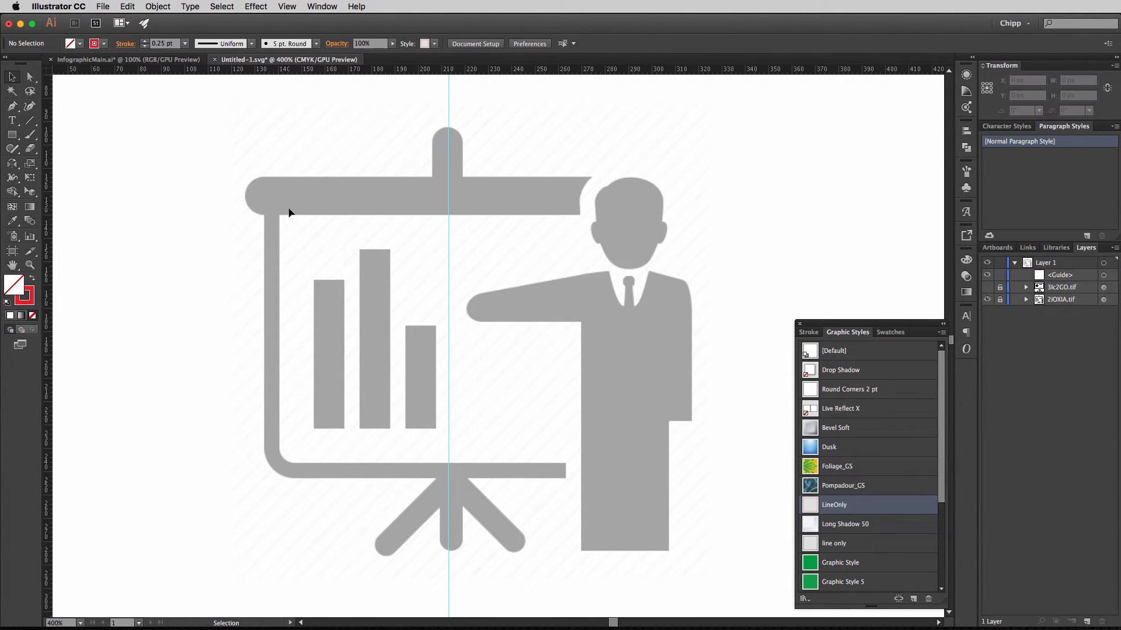
key("super+z")
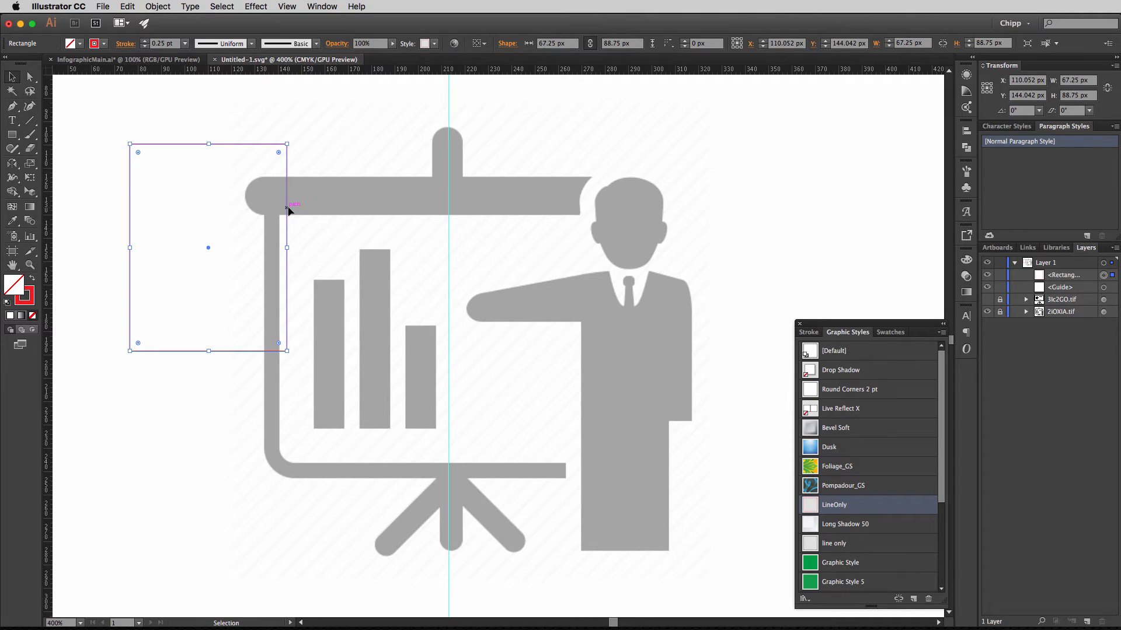
Fill the rectangle with green and remove its stroke.
left_click(80, 44)
left_click(56, 64)
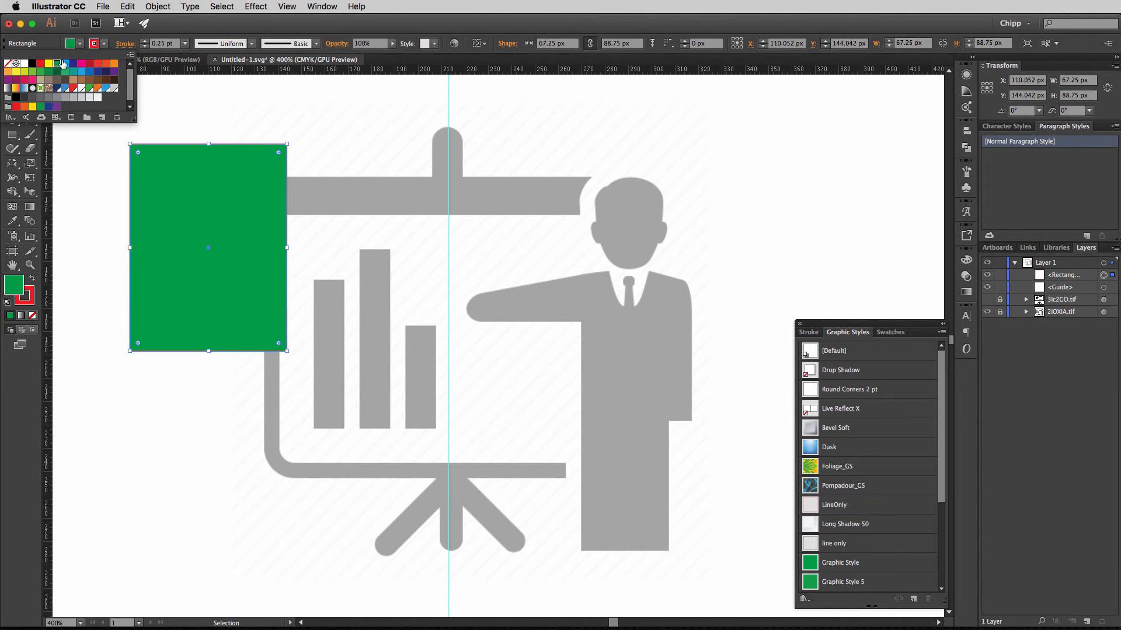
left_click(104, 44)
left_click(103, 44)
left_click(8, 63)
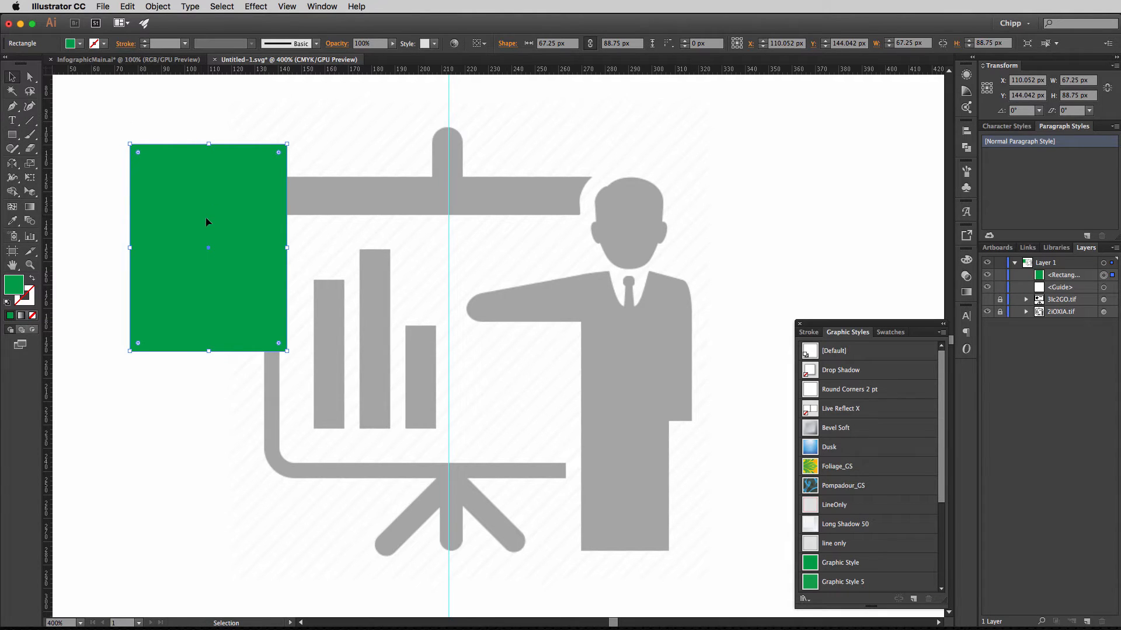
Save the green rectangle's appearance as a new graphic style named FillOnly, and delete the rectangle from the artboard.
left_click_drag(204, 205, 828, 526)
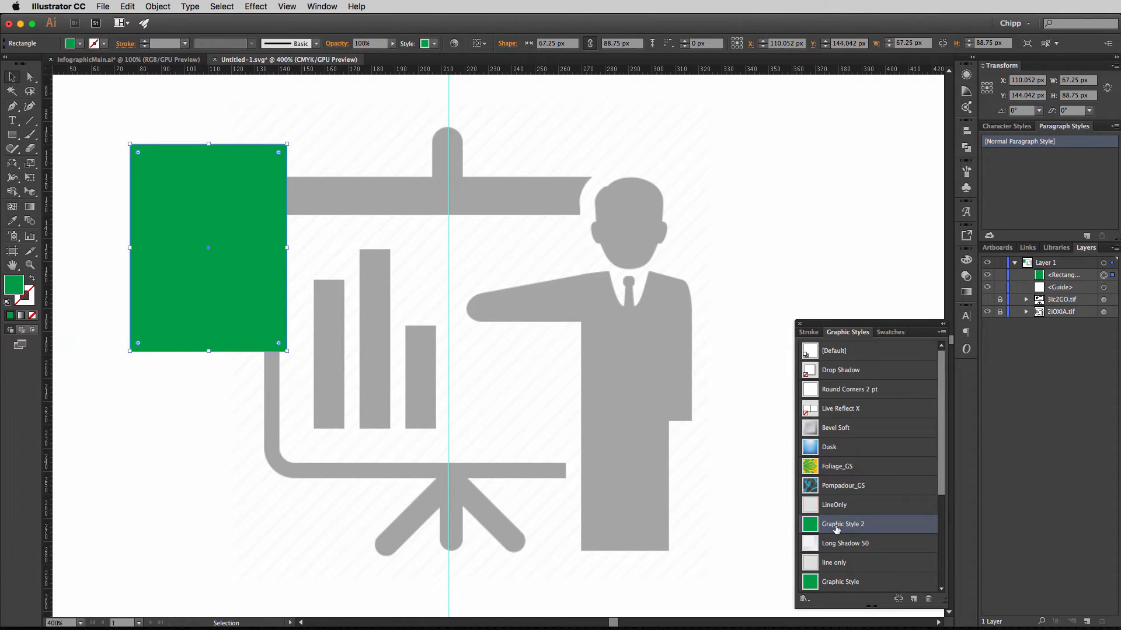
double_click(835, 525)
type("Fu")
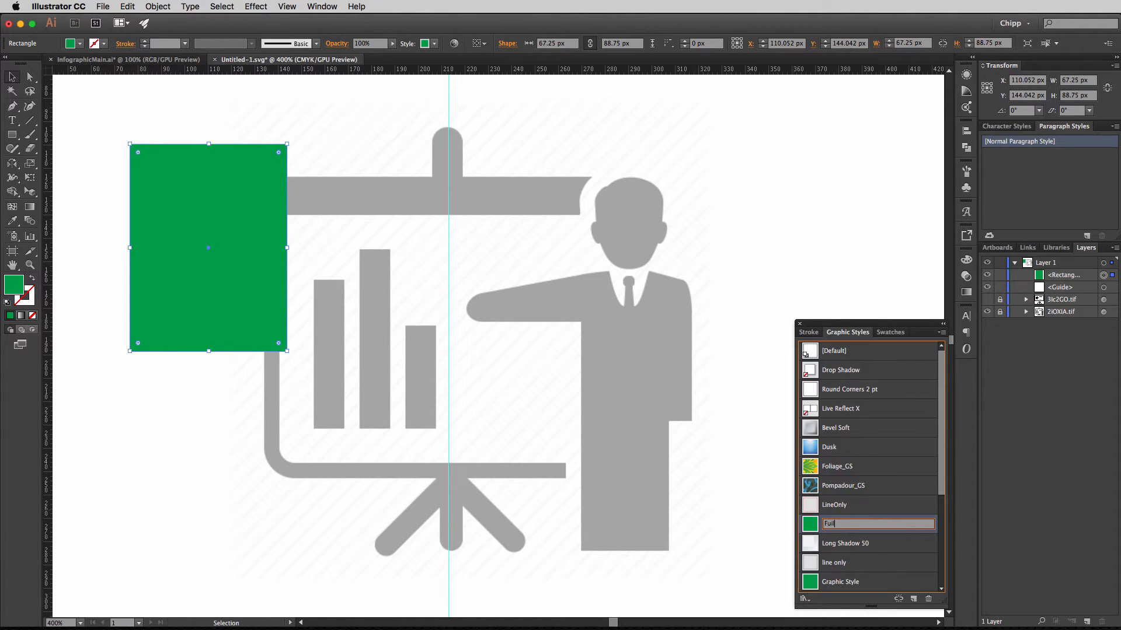
type("llOnly")
key("Return")
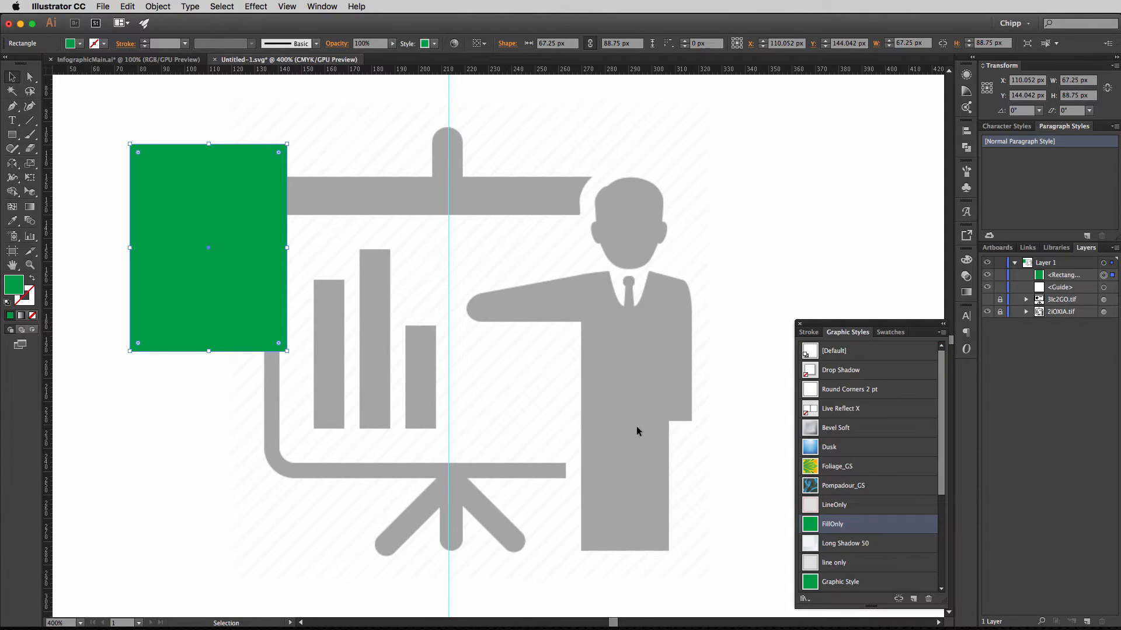
key("Delete")
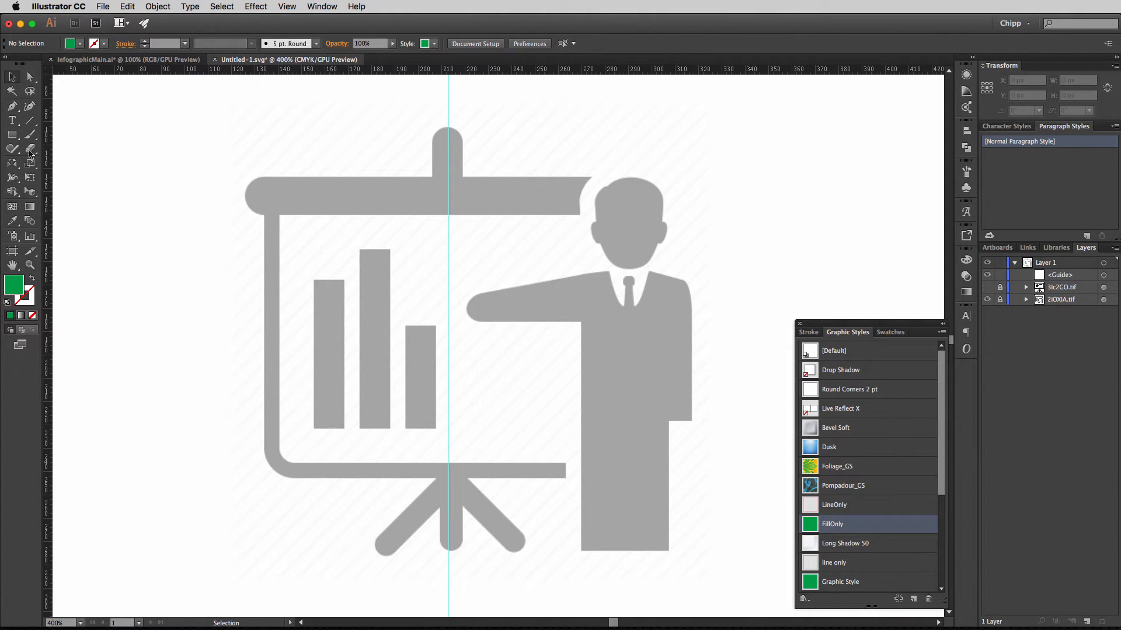
Draw a rectangle about 76 by 118 px in the LineOnly style, from the top bar's centre to the board frame's lower-left corner.
left_click(12, 134)
left_click(817, 506)
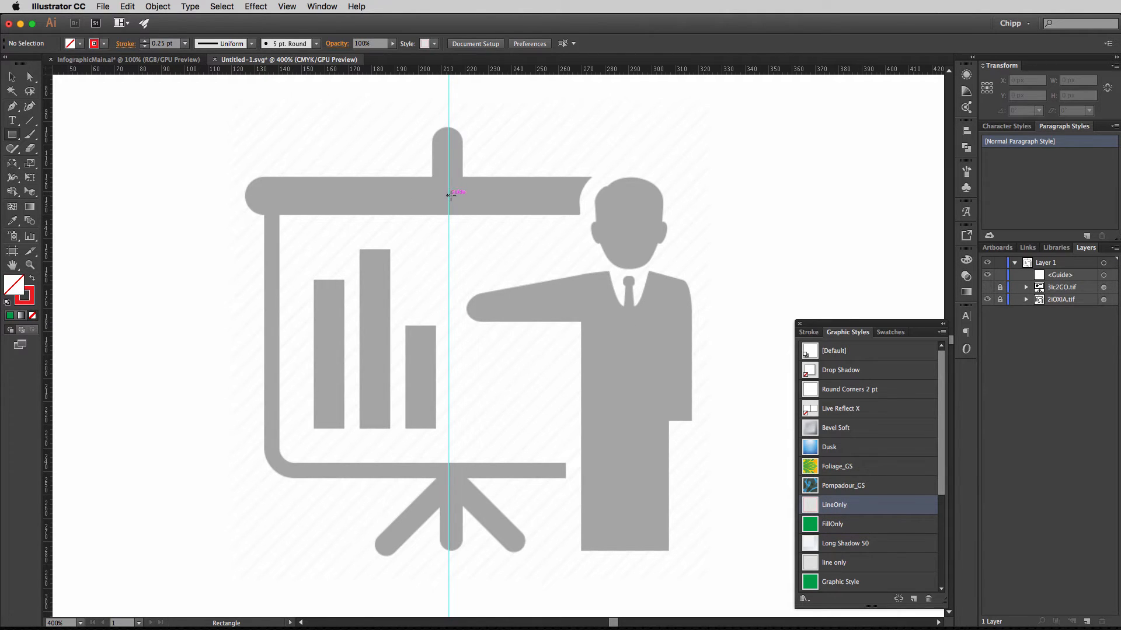
mouse_move(449, 195)
left_mouse_down()
mouse_move(362, 390)
mouse_move(293, 470)
mouse_move(270, 470)
left_mouse_up()
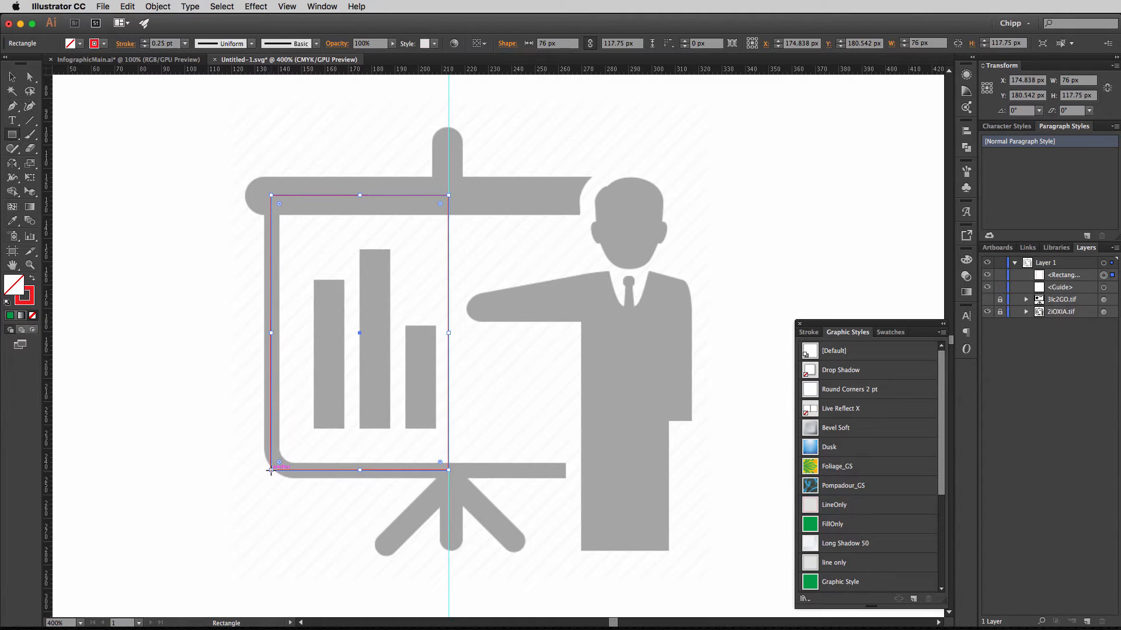
Round the rectangle's lower-left corner to a 9 px radius and stretch its right side past the guide to a width of about 83 px.
left_click(24, 79)
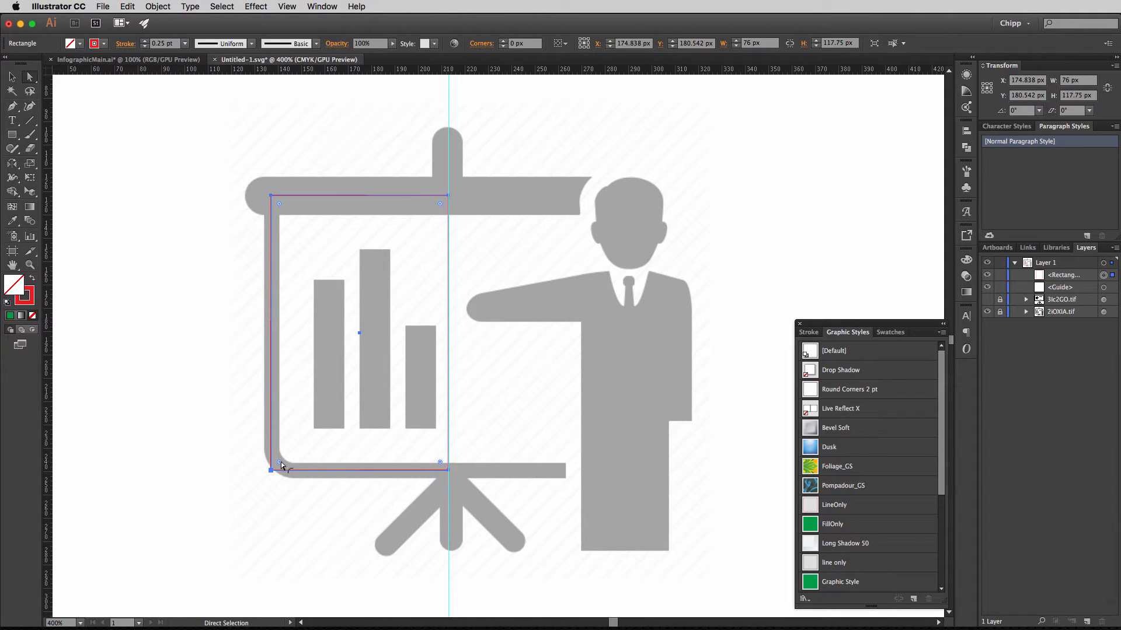
left_click_drag(279, 463, 292, 450)
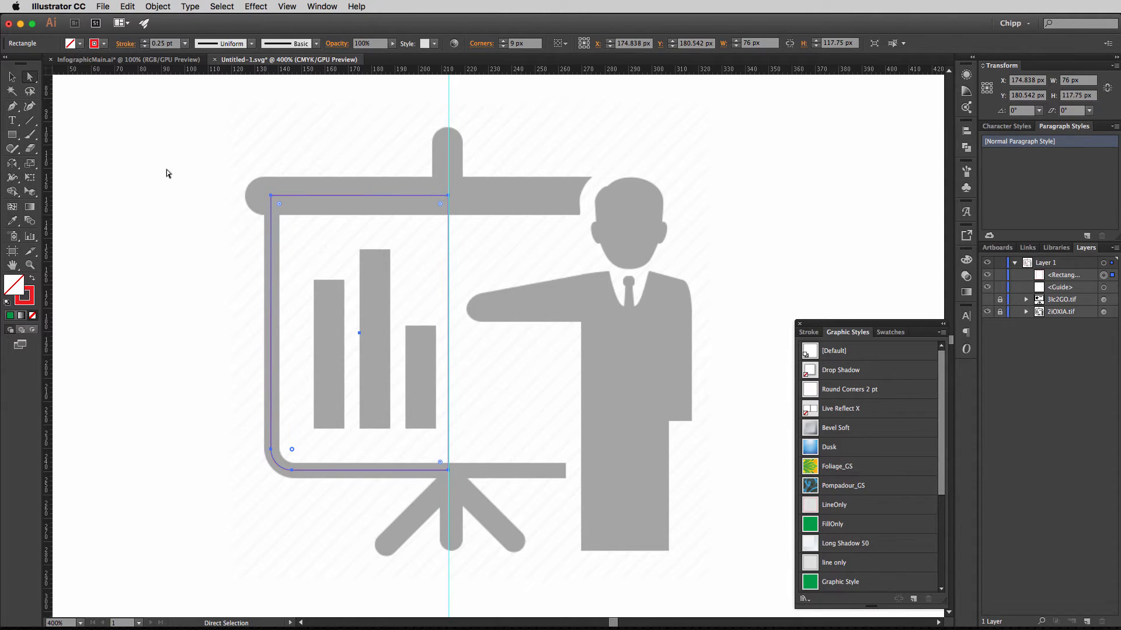
left_click(14, 84)
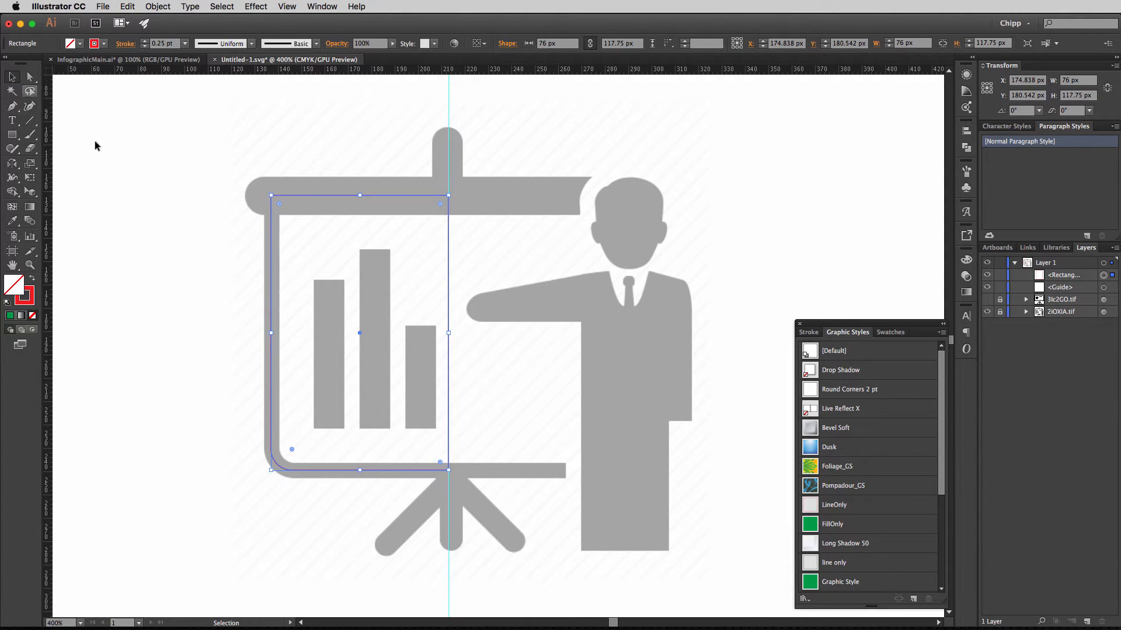
left_click_drag(447, 332, 464, 332)
left_click(215, 206)
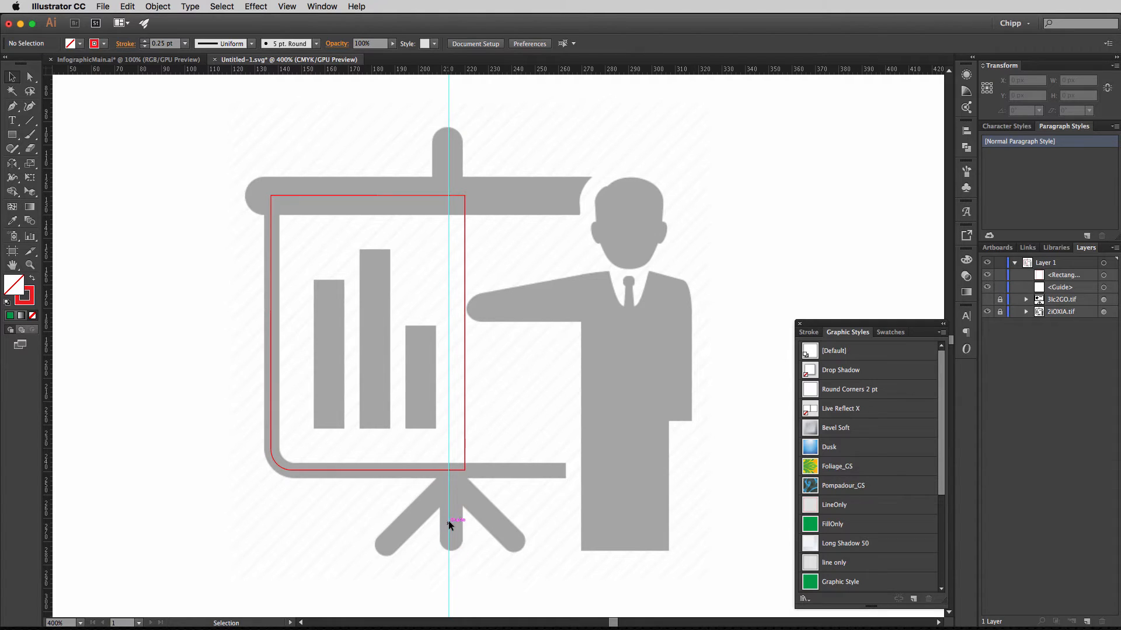
Draw line segments for the vertical leg (about 35 px), the left diagonal leg (about 29 px wide) and the top bar (about 91 px).
left_click(28, 120)
left_click_drag(447, 457, 448, 538)
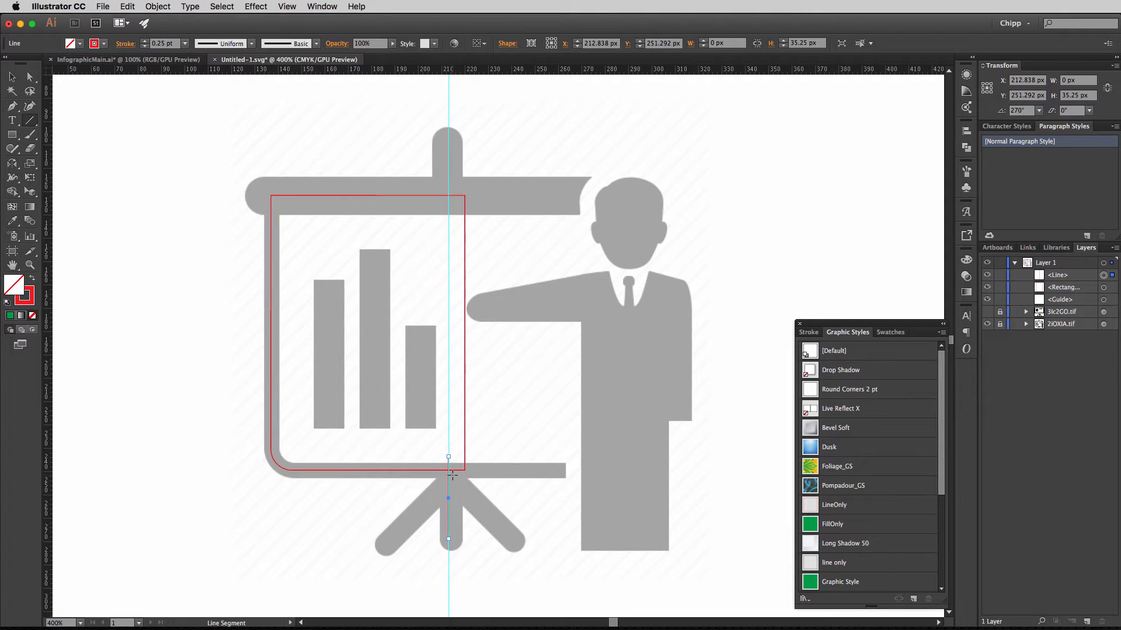
left_click_drag(454, 478, 387, 543)
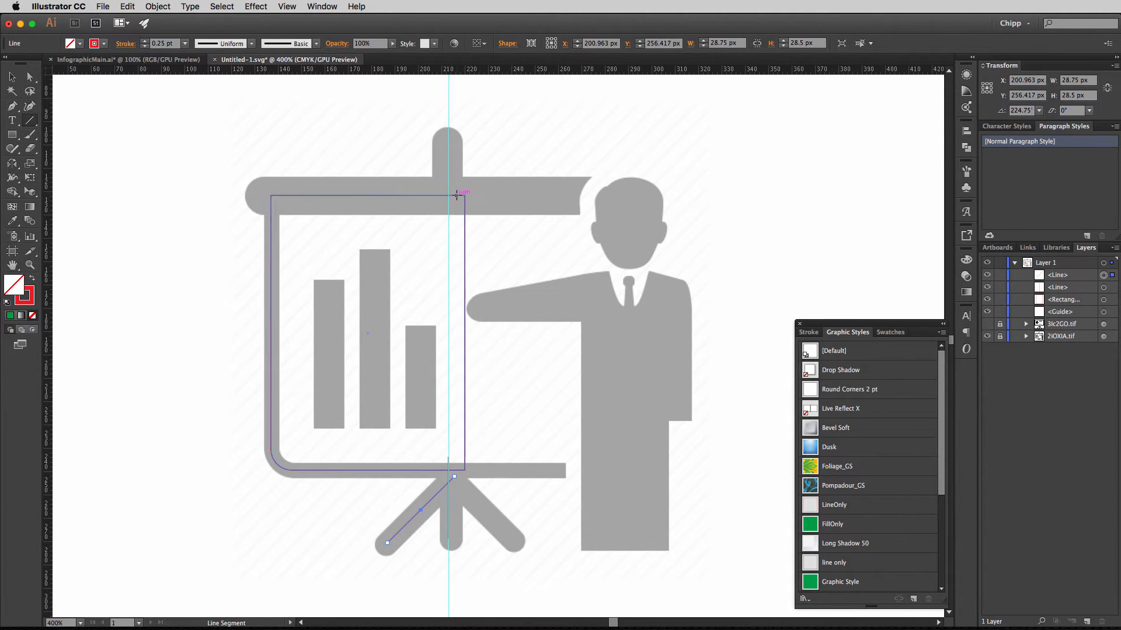
left_click_drag(474, 196, 261, 195)
key("a")
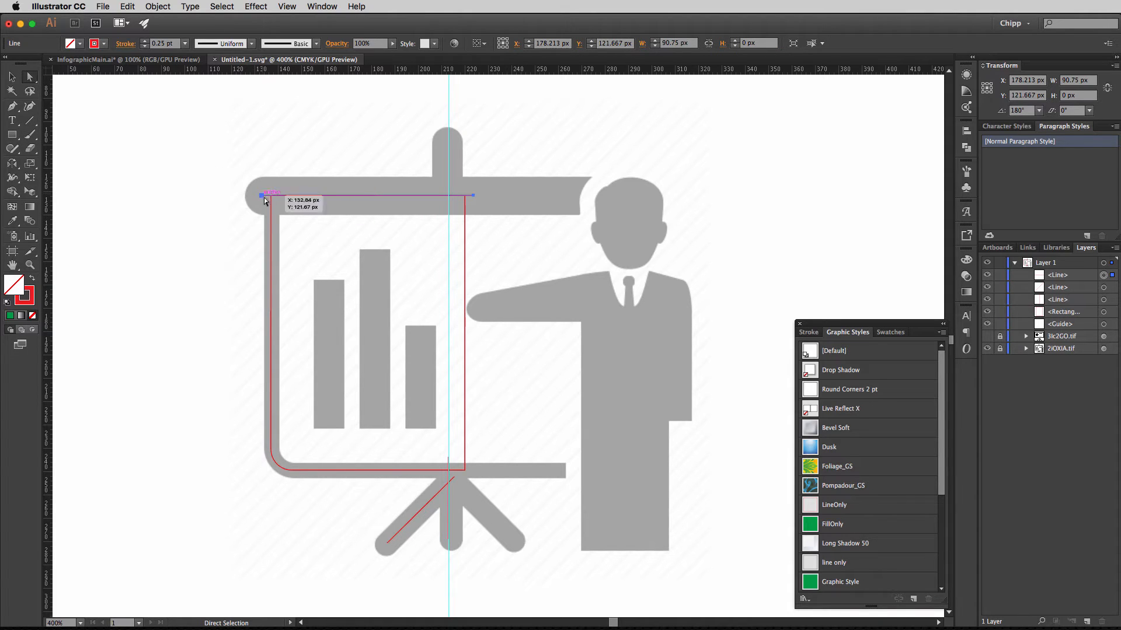
left_click(271, 215)
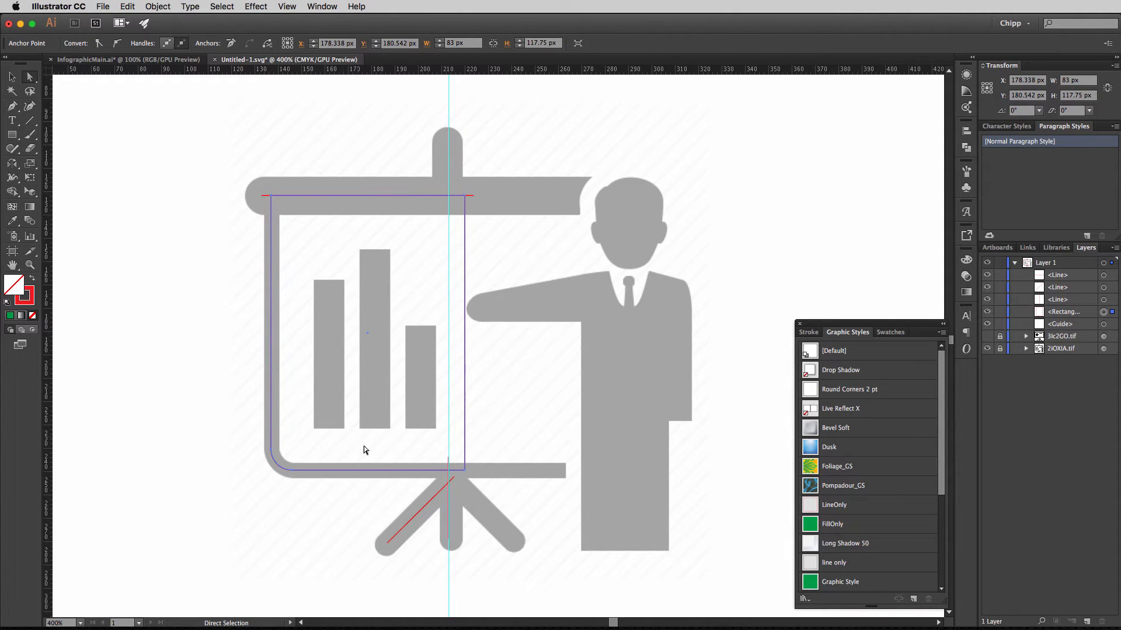
left_click(448, 503)
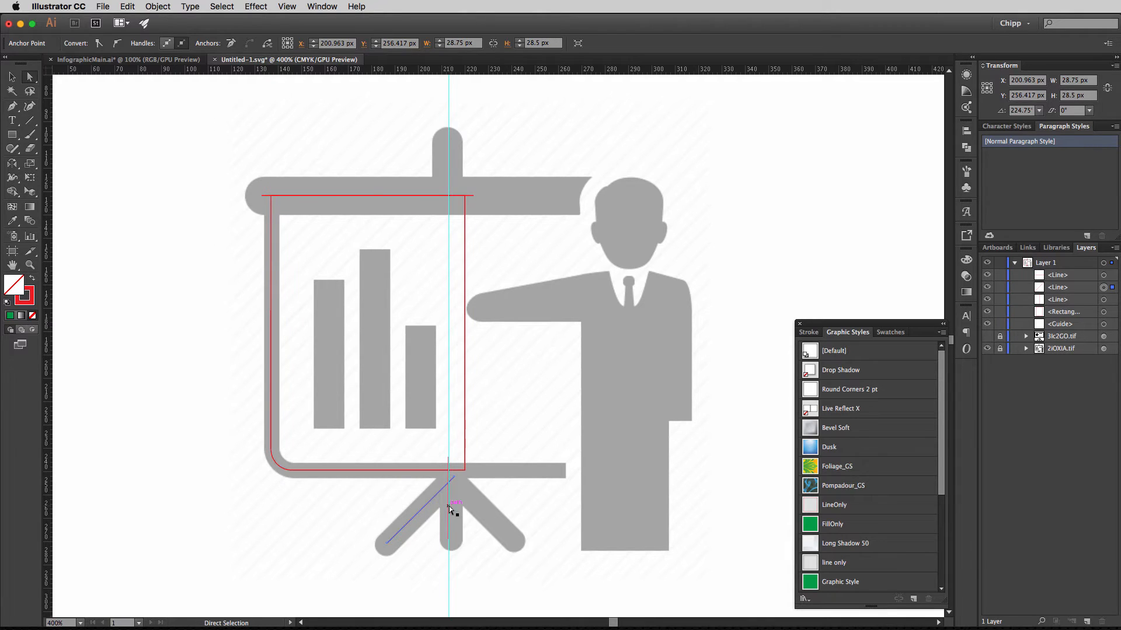
left_click(289, 119)
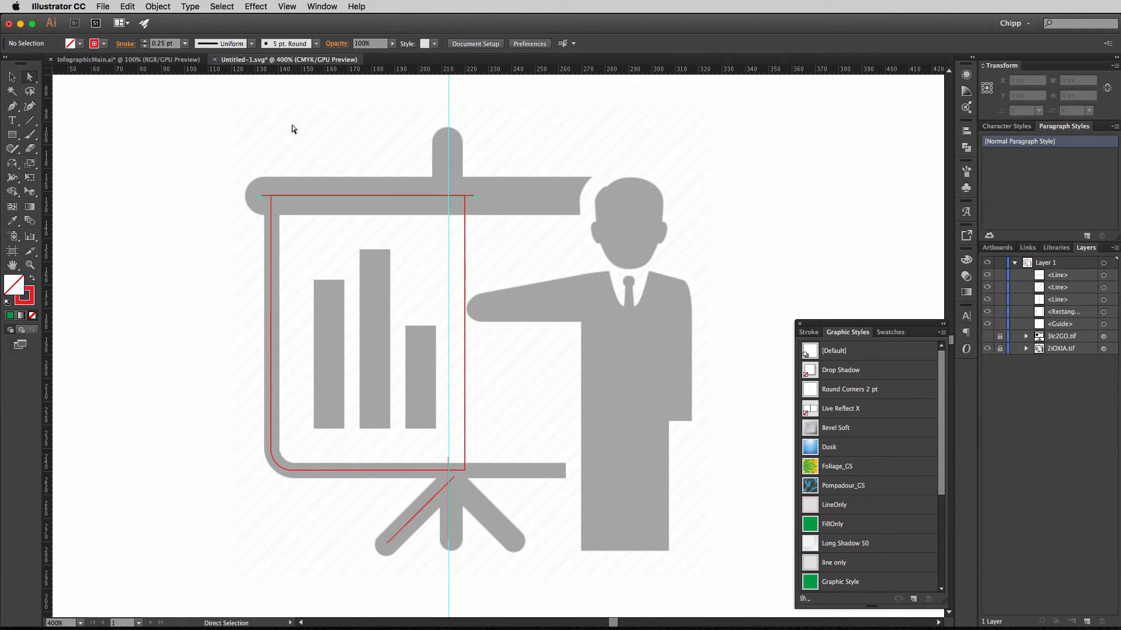
Set the stroke weight of the board's rounded rectangle to 7 pt to match the reference frame.
left_click(465, 268)
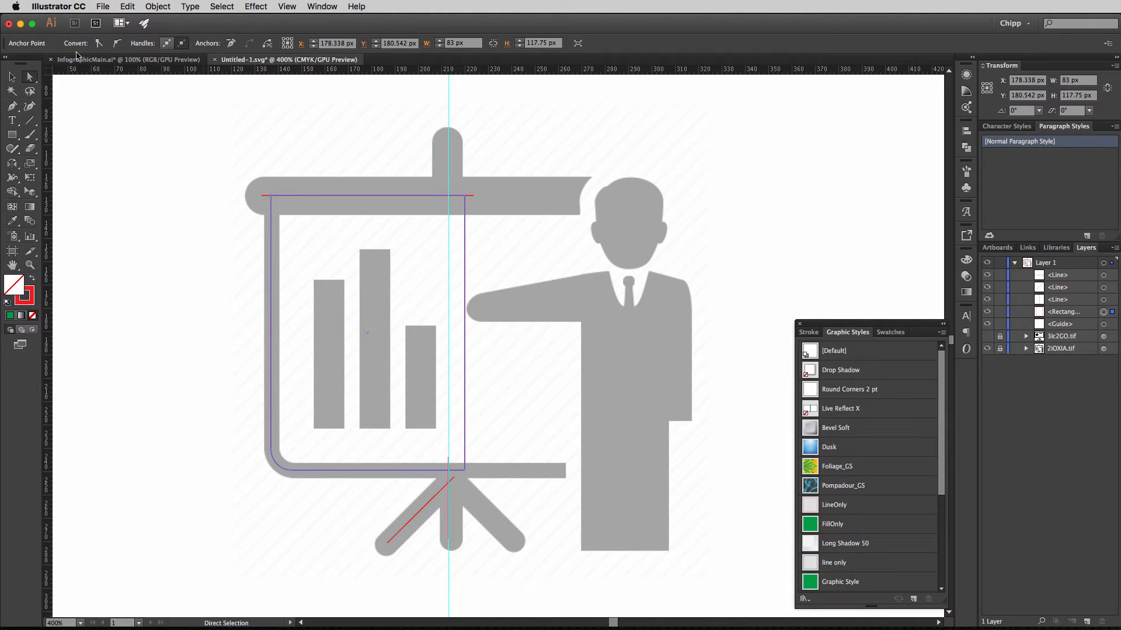
key("v")
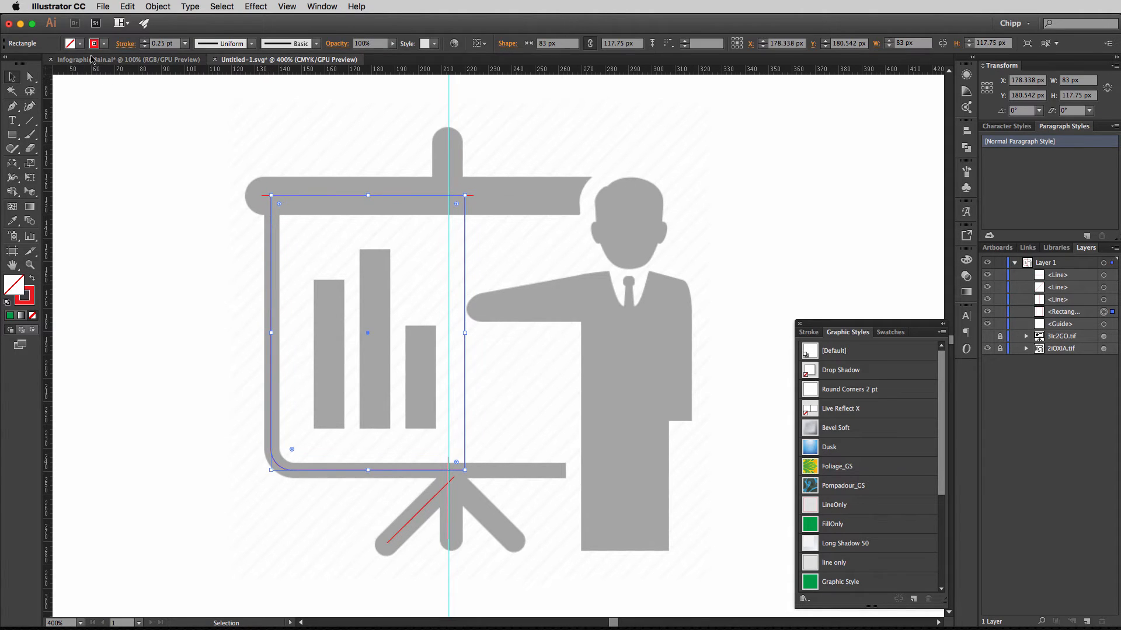
left_click(126, 44)
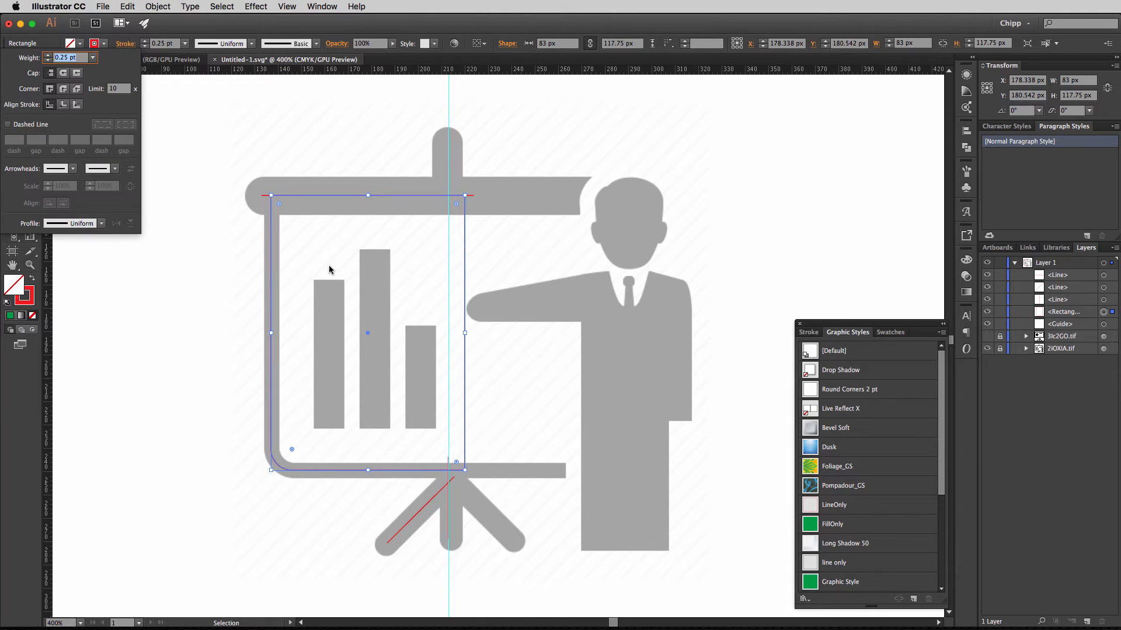
key("Up")
key("Up")
key("Up")
key("Up")
key("Up")
key("Up")
key("Up")
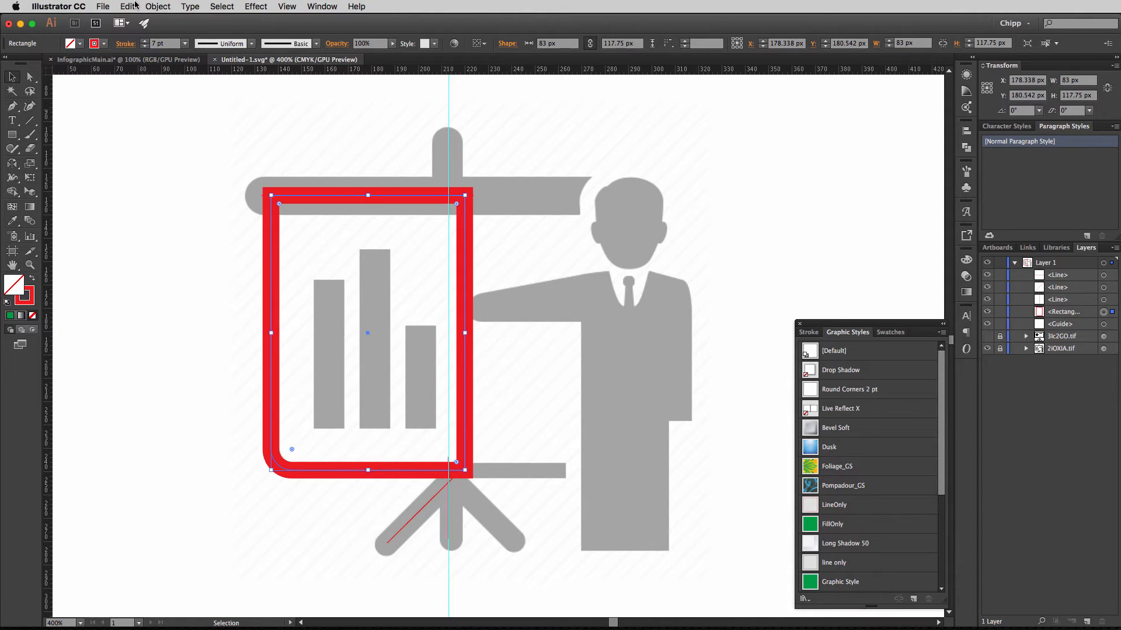
Convert the board frame's stroke into a filled shape with Outline Stroke and deselect it.
left_click(158, 7)
mouse_move(190, 230)
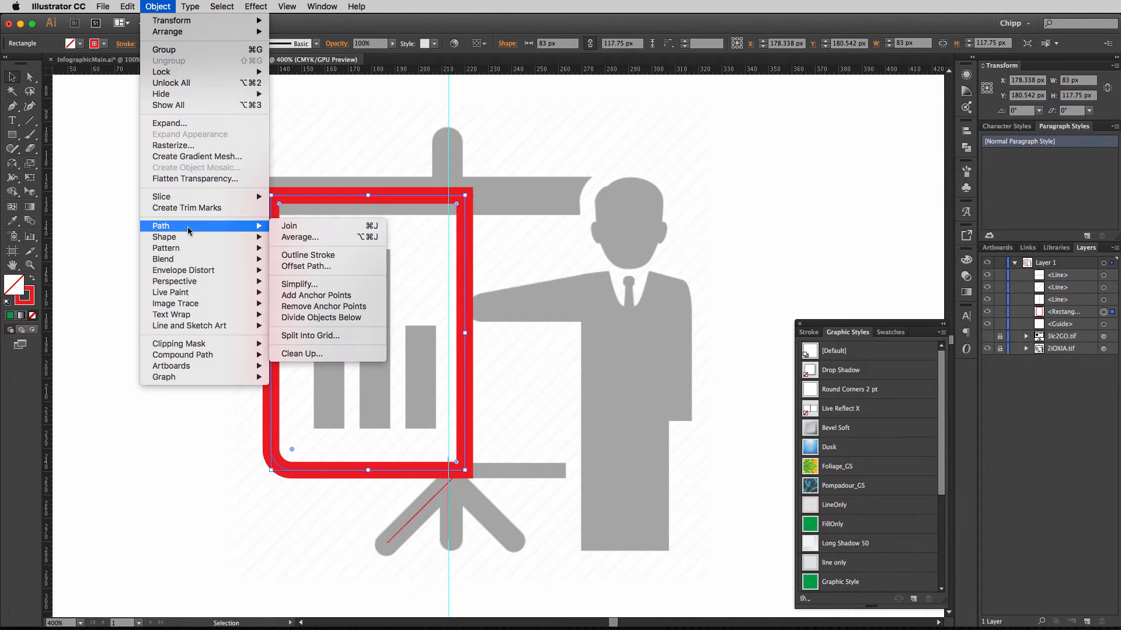
left_click(314, 257)
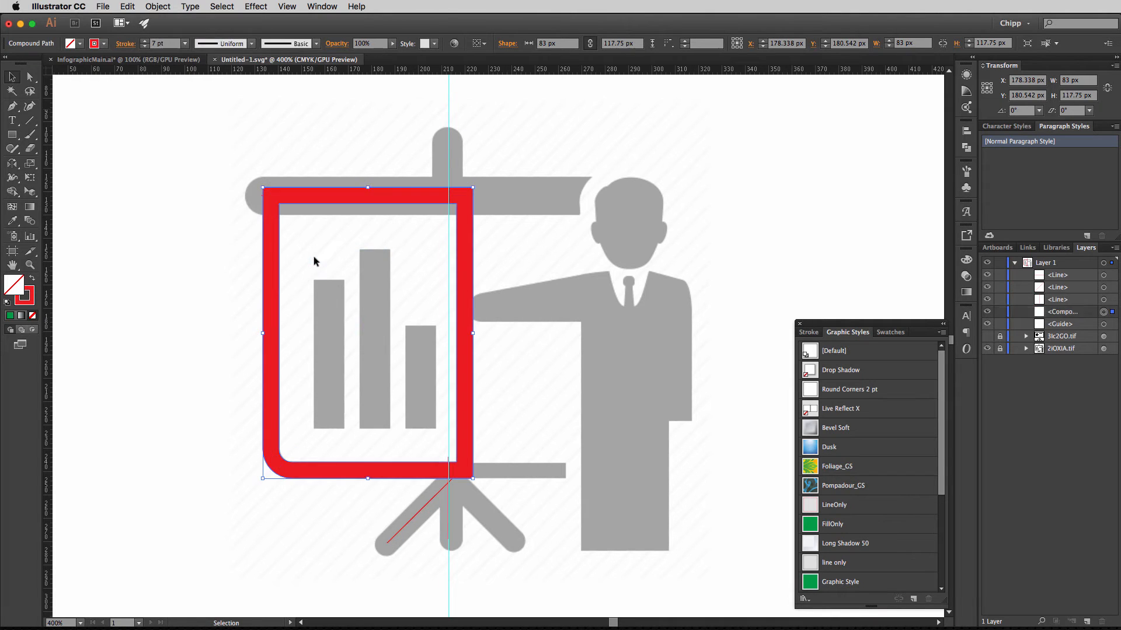
left_click(158, 141)
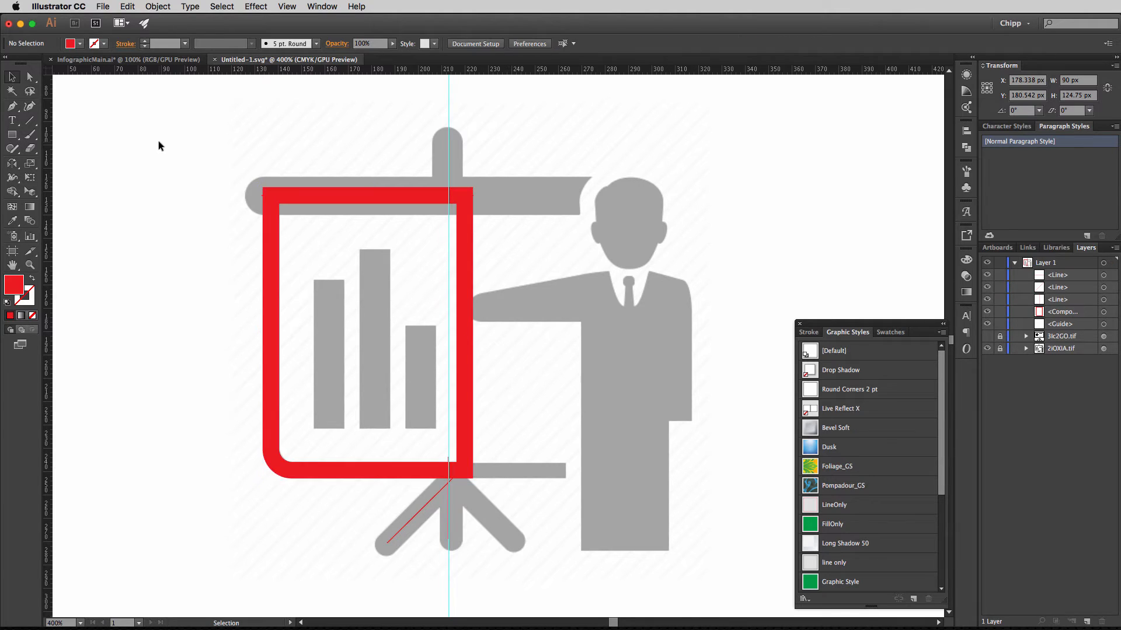
Give the horizontal top-bar line a round cap and a stroke weight of 16 pt.
left_click(458, 196)
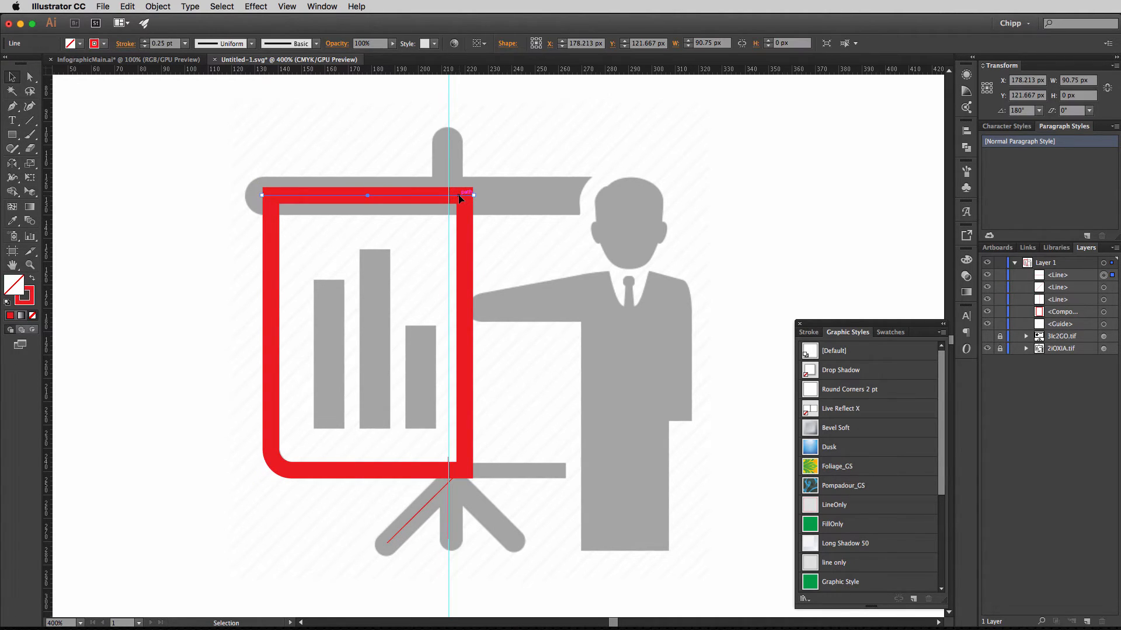
left_click(126, 44)
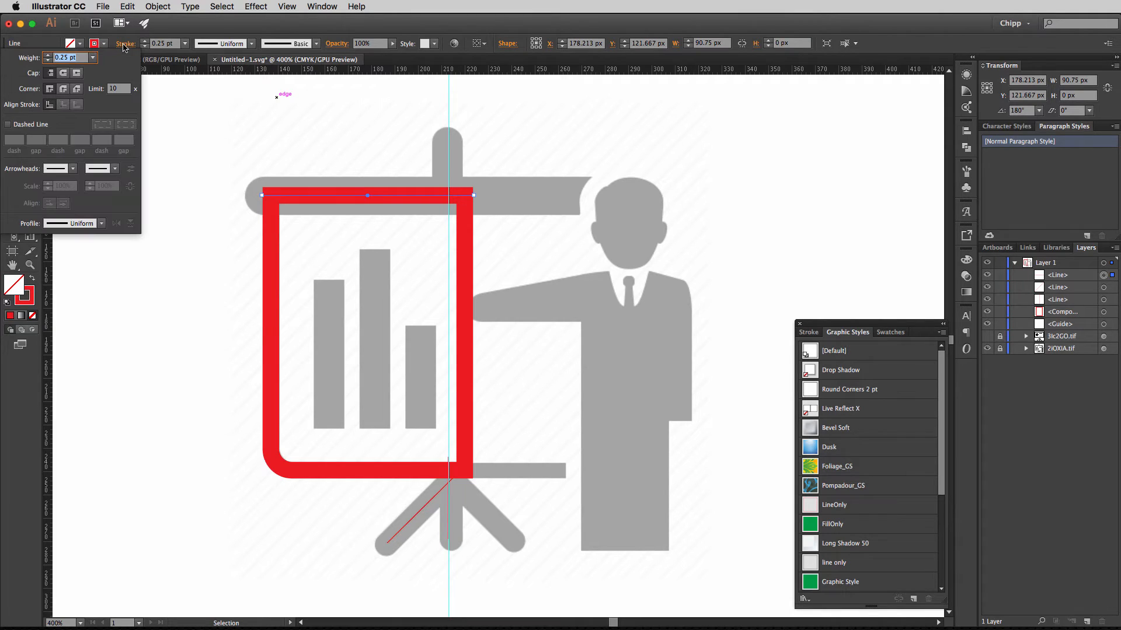
left_click(63, 73)
scroll(67, 59, "up", 2)
scroll(67, 61, "up", 13)
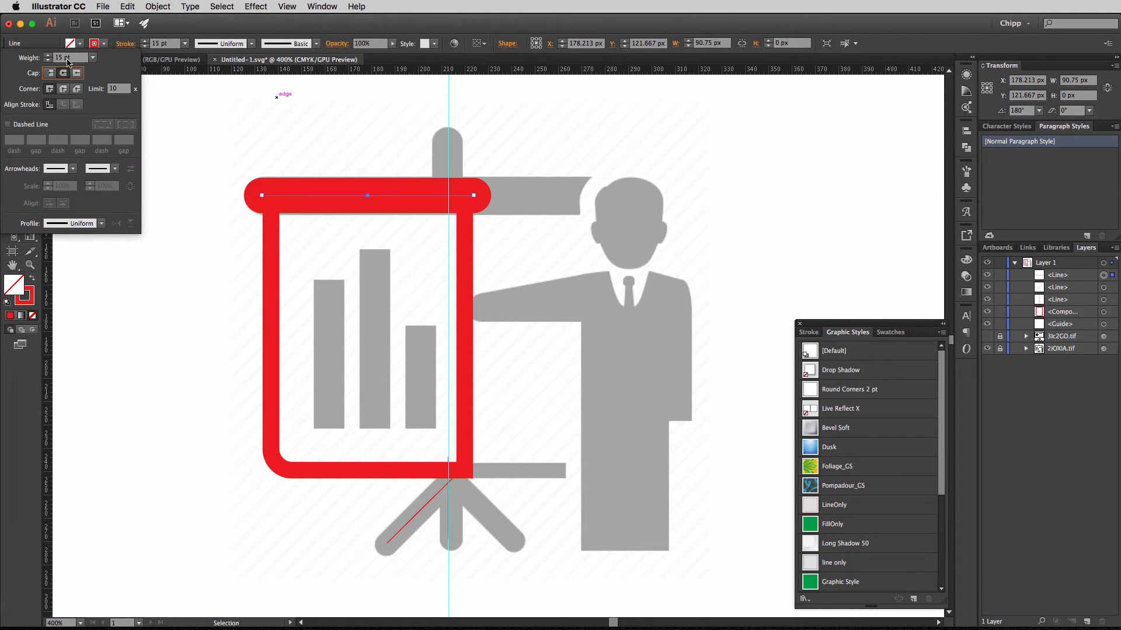
scroll(68, 62, "down", 1)
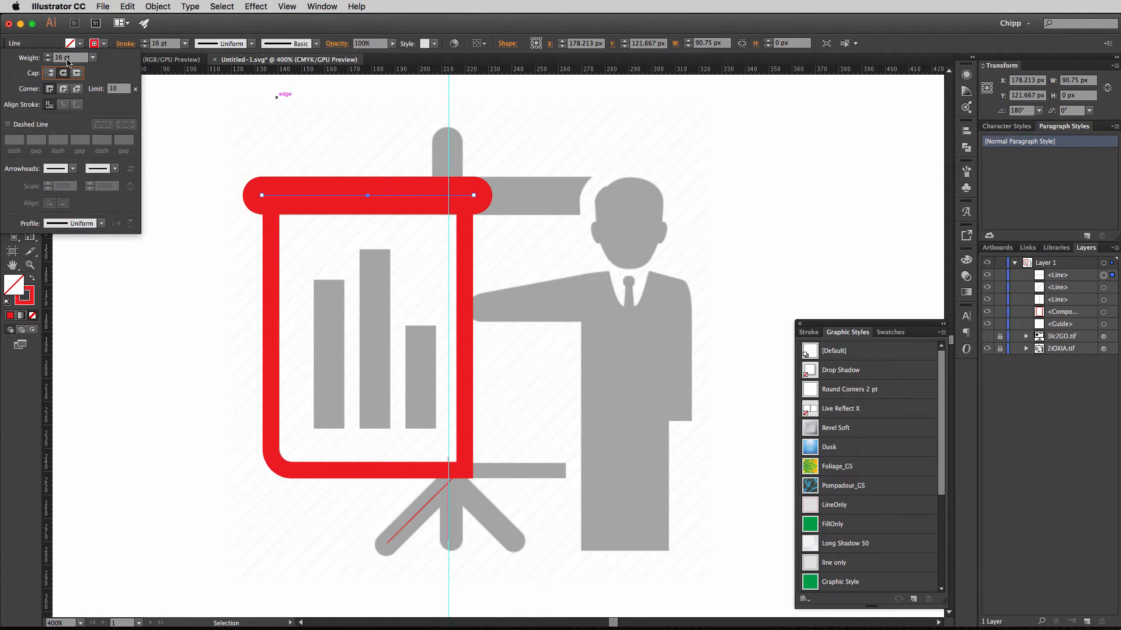
left_click(158, 96)
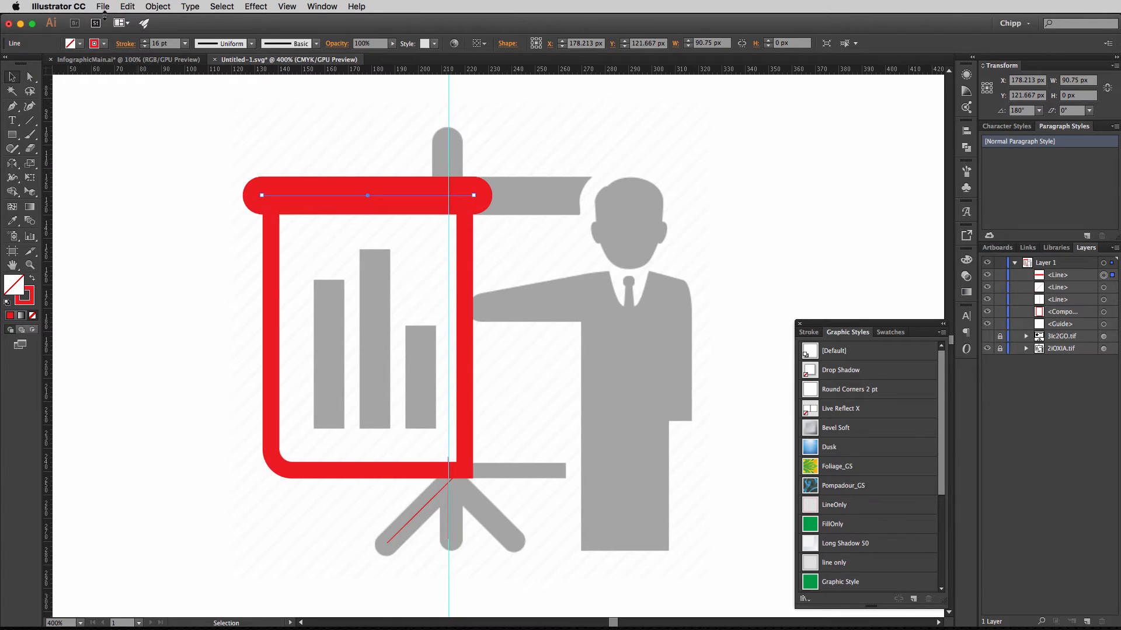
Convert the thick top-bar line into a filled shape with Outline Stroke and deselect it.
left_click(156, 6)
mouse_move(175, 228)
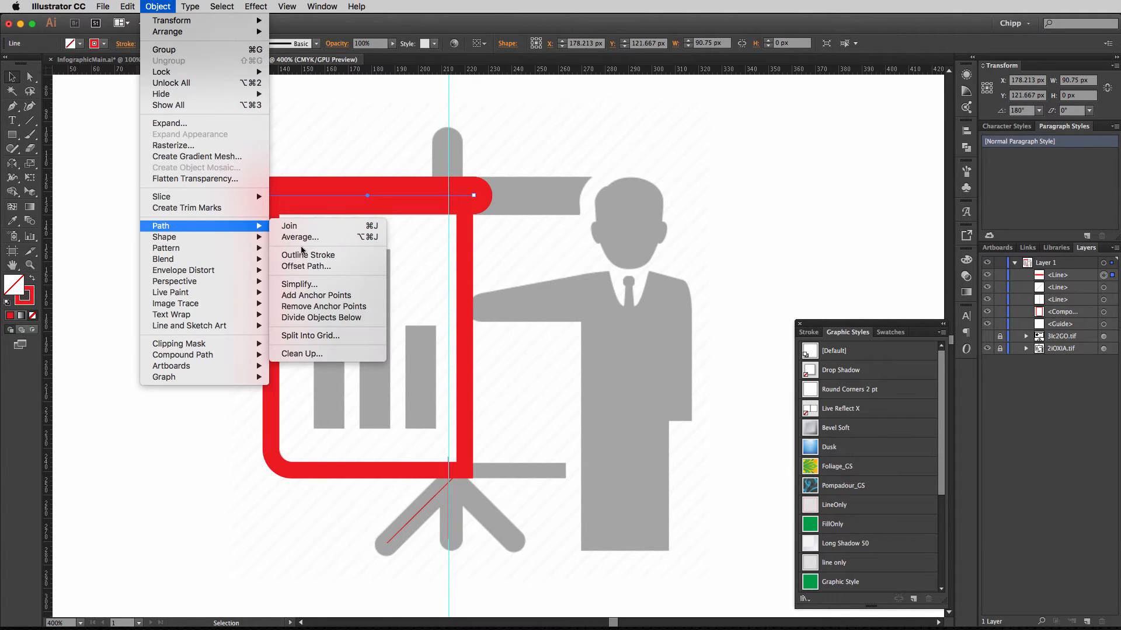
left_click(307, 255)
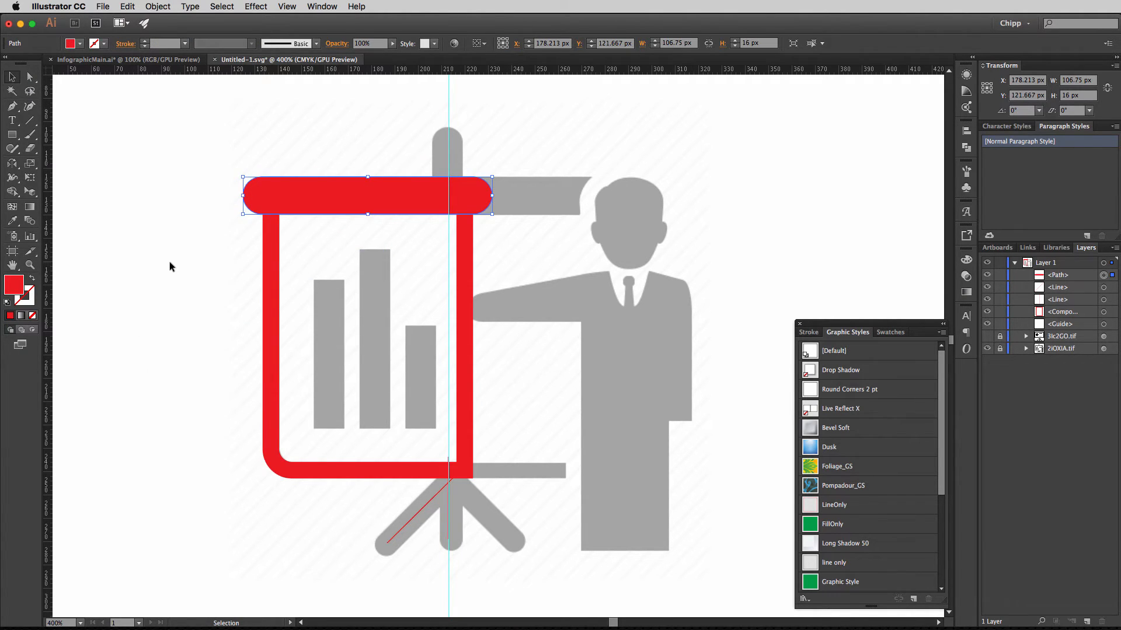
left_click(170, 263)
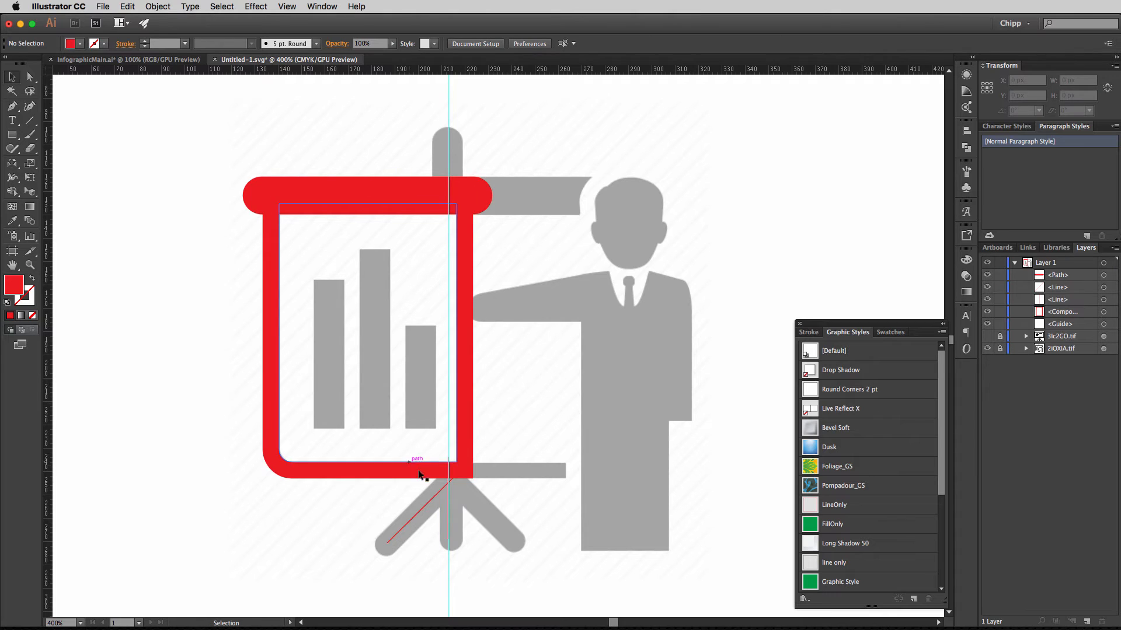
Give the vertical and diagonal tripod leg lines a round cap and a stroke weight of 9 pt.
left_click(449, 496)
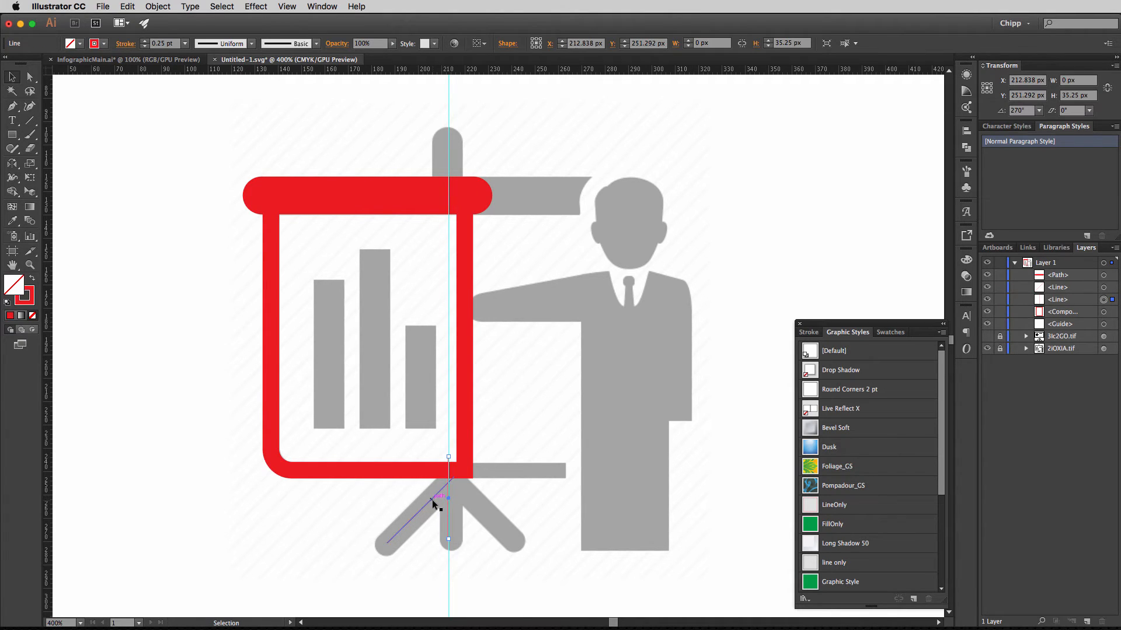
left_click(432, 498, "shift")
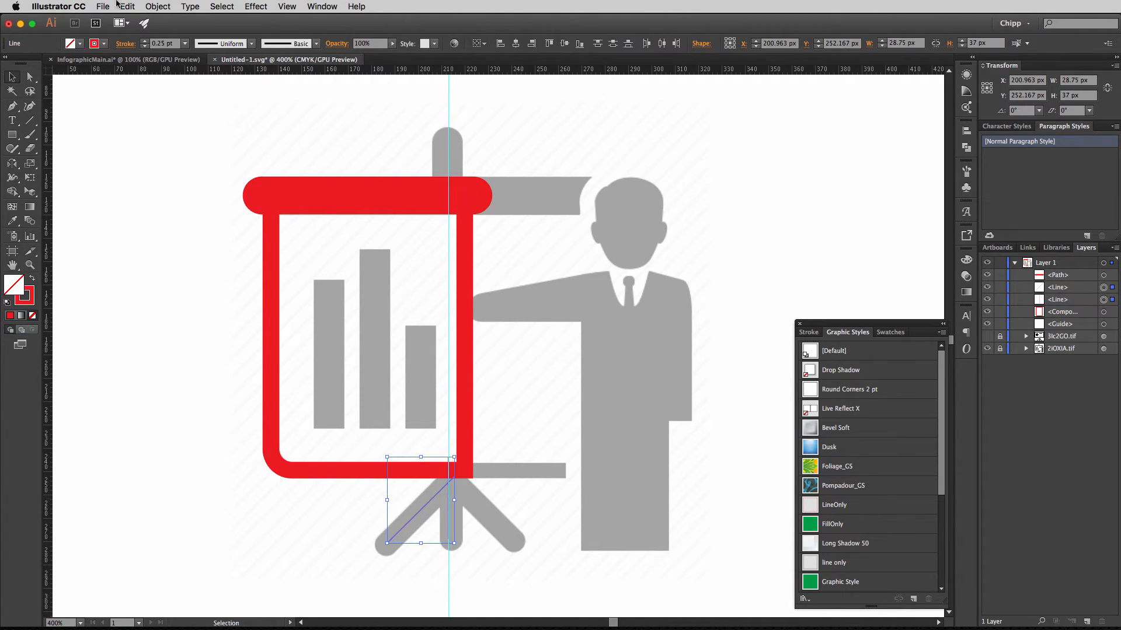
left_click(126, 43)
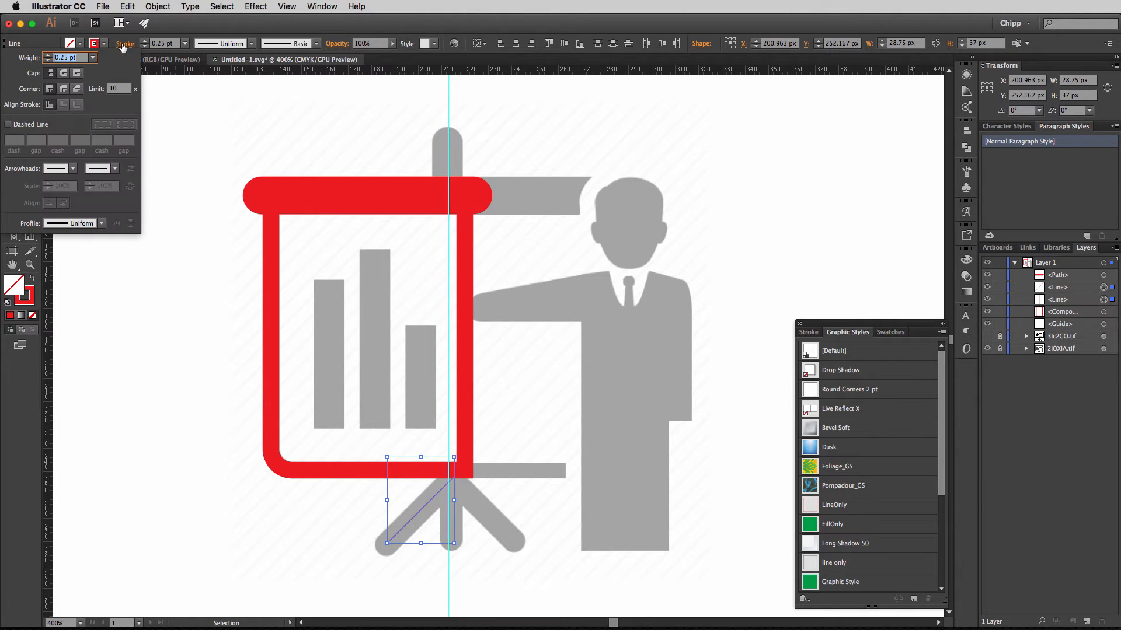
left_click(64, 74)
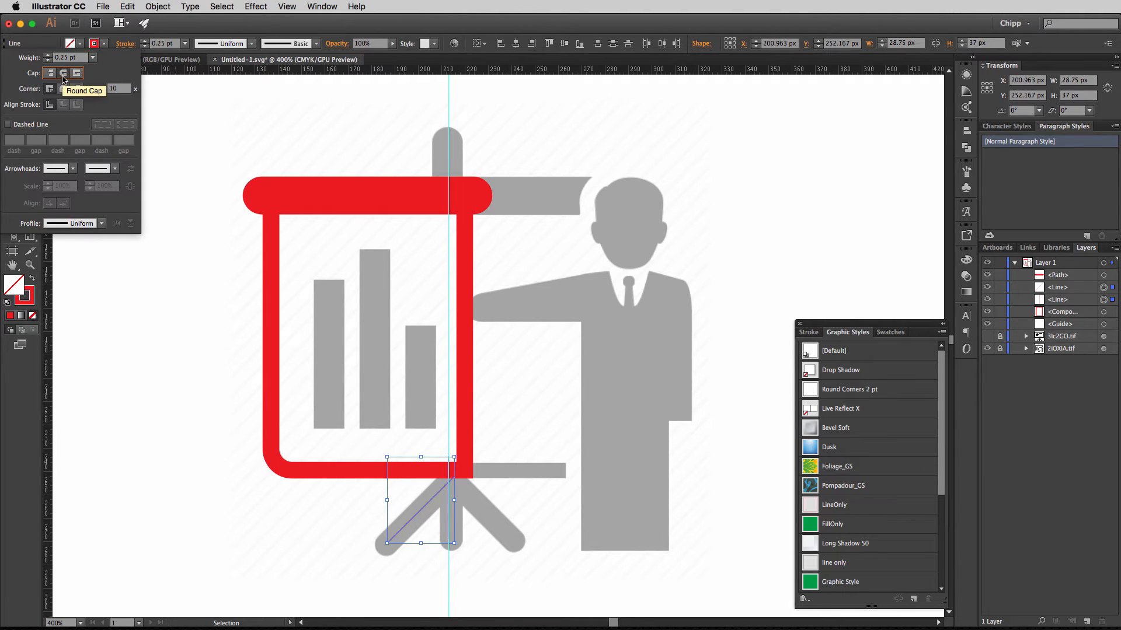
scroll(61, 58, "up", 4)
scroll(61, 58, "up", 3)
scroll(61, 58, "up", 2)
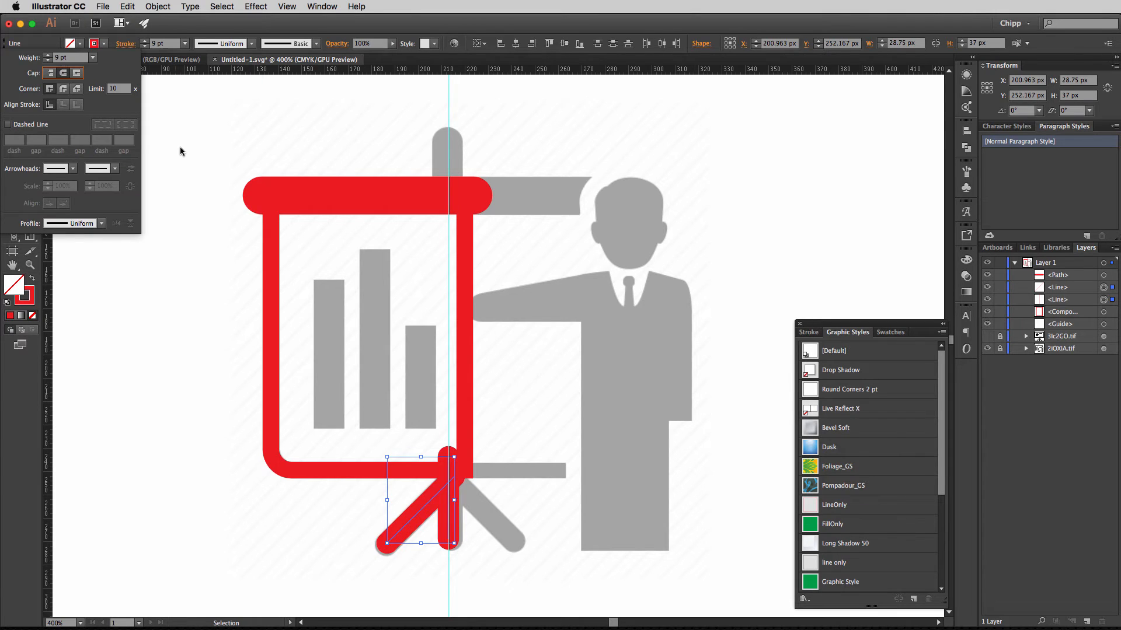
Convert the two thick tripod leg lines into filled shapes with Outline Stroke and deselect them.
left_click(153, 6)
mouse_move(186, 225)
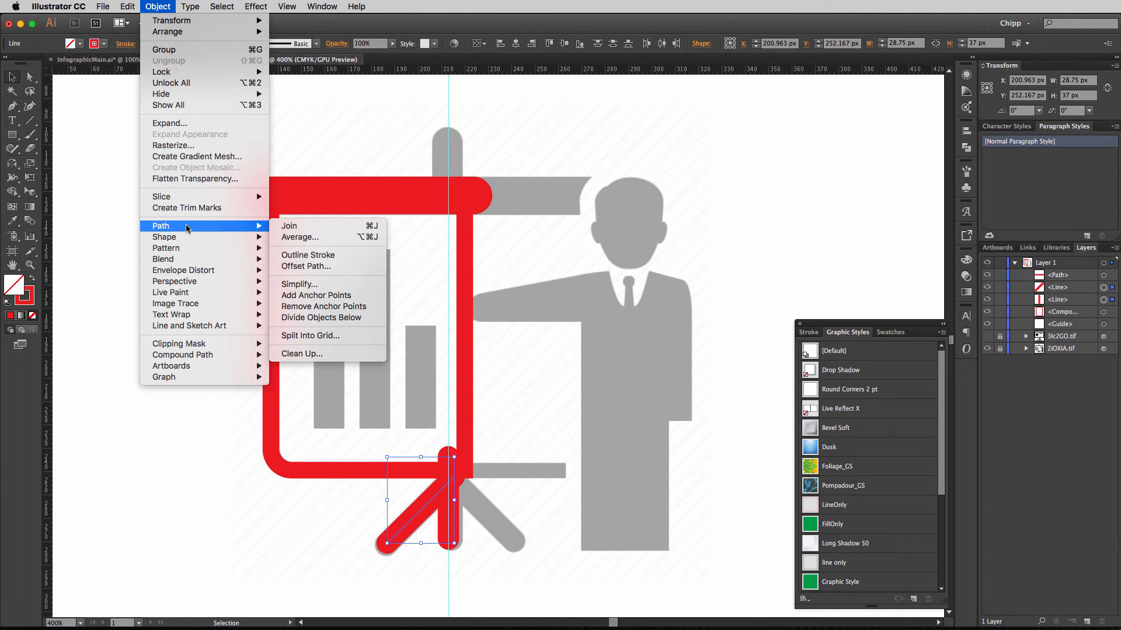
left_click(298, 257)
left_click(139, 177)
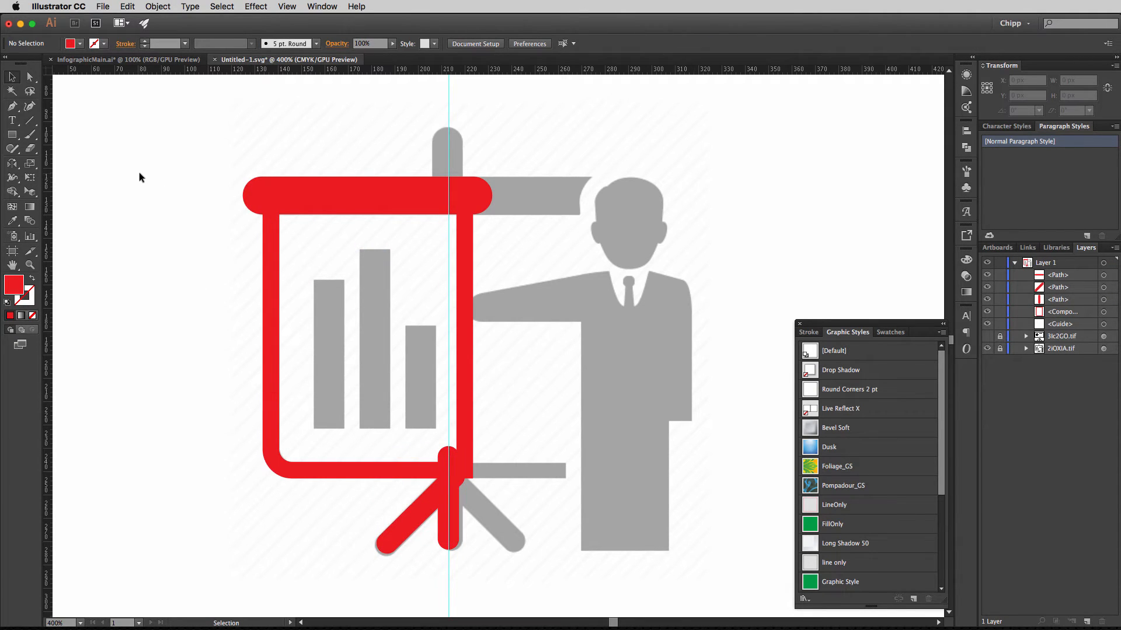
Unite the top bar, board frame and tripod legs into a single shape with Pathfinder and deselect it.
left_click_drag(195, 117, 553, 579)
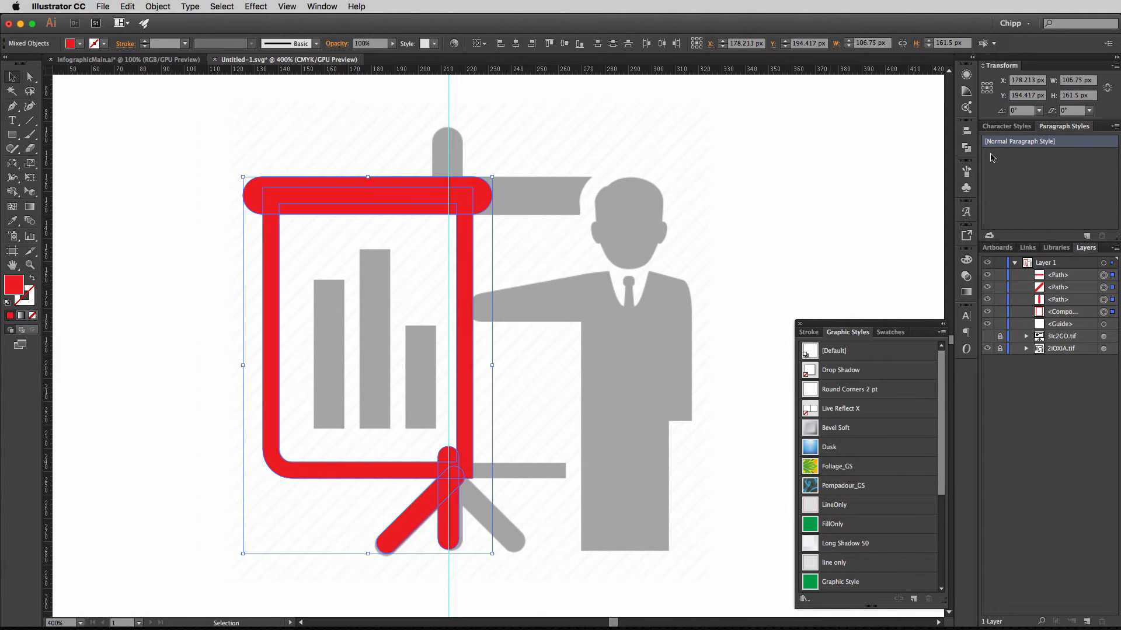
left_click(972, 148)
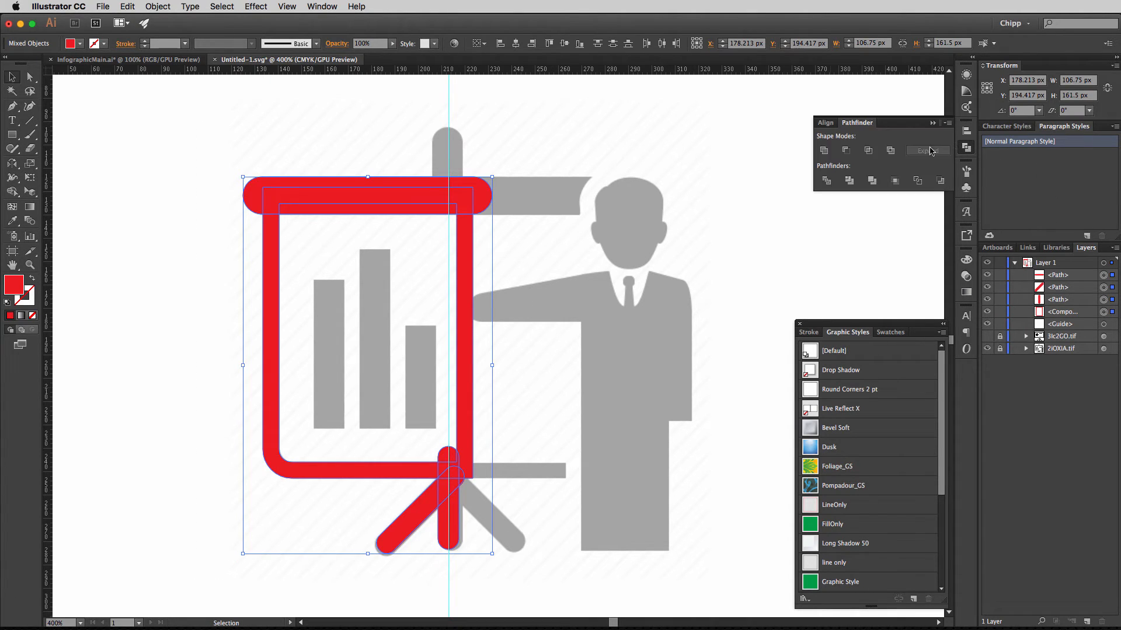
left_click(824, 150)
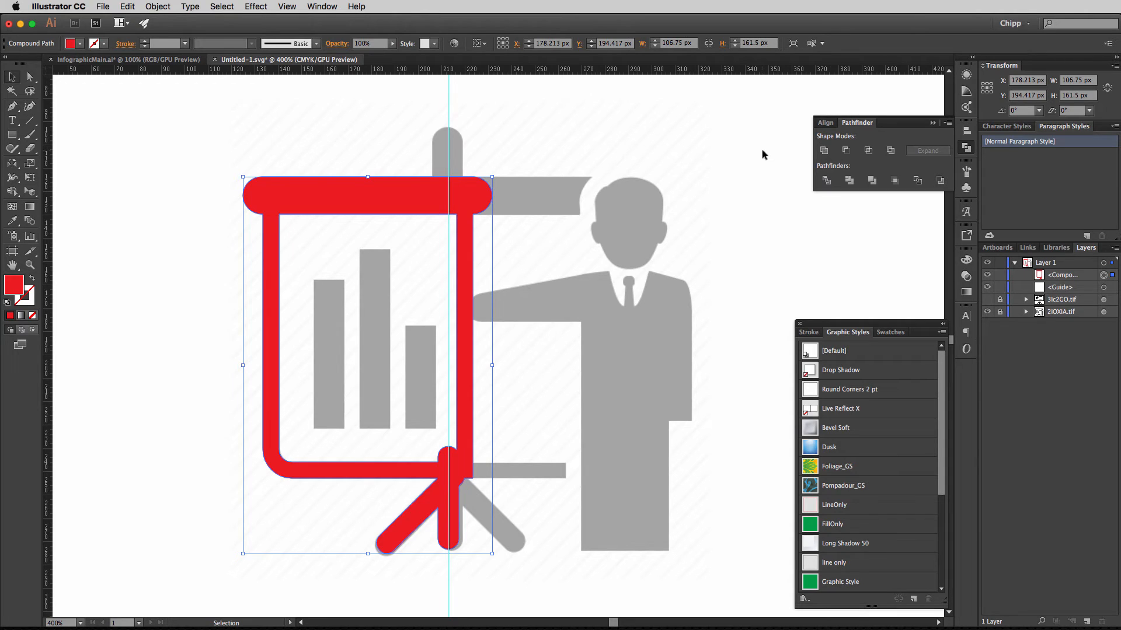
left_click(761, 151)
left_click(988, 275)
left_click(988, 276)
Cut the board off at the center guide by subtracting a rectangle about 59.5 by 207.5 px drawn from the guide over its right side.
left_click(13, 135)
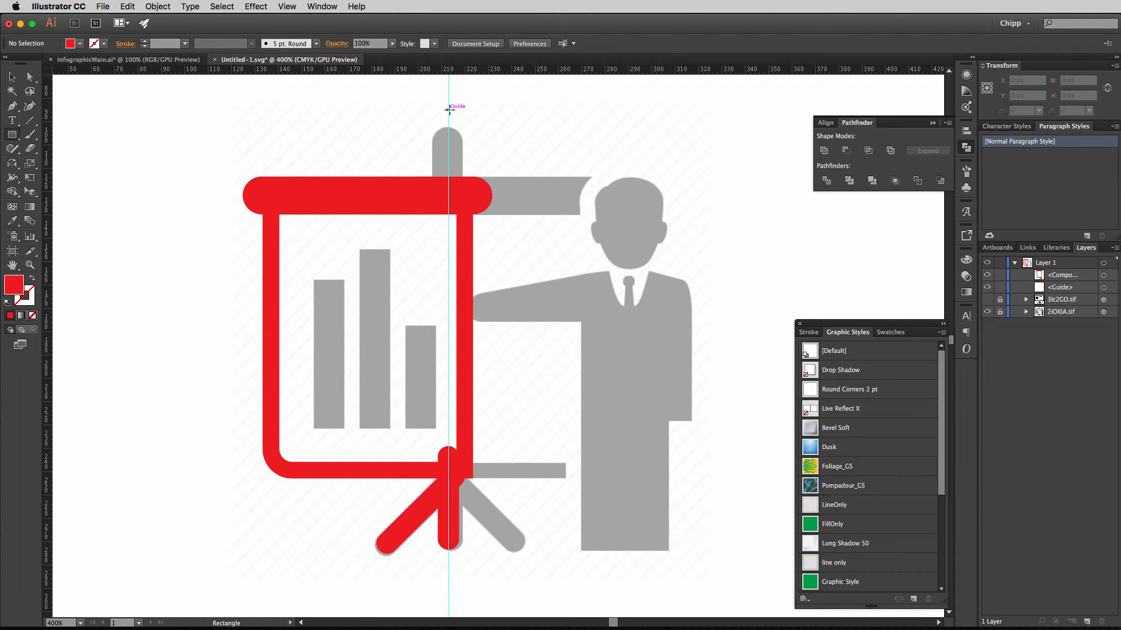
mouse_move(448, 110)
left_mouse_down()
mouse_move(575, 396)
mouse_move(603, 595)
left_mouse_up()
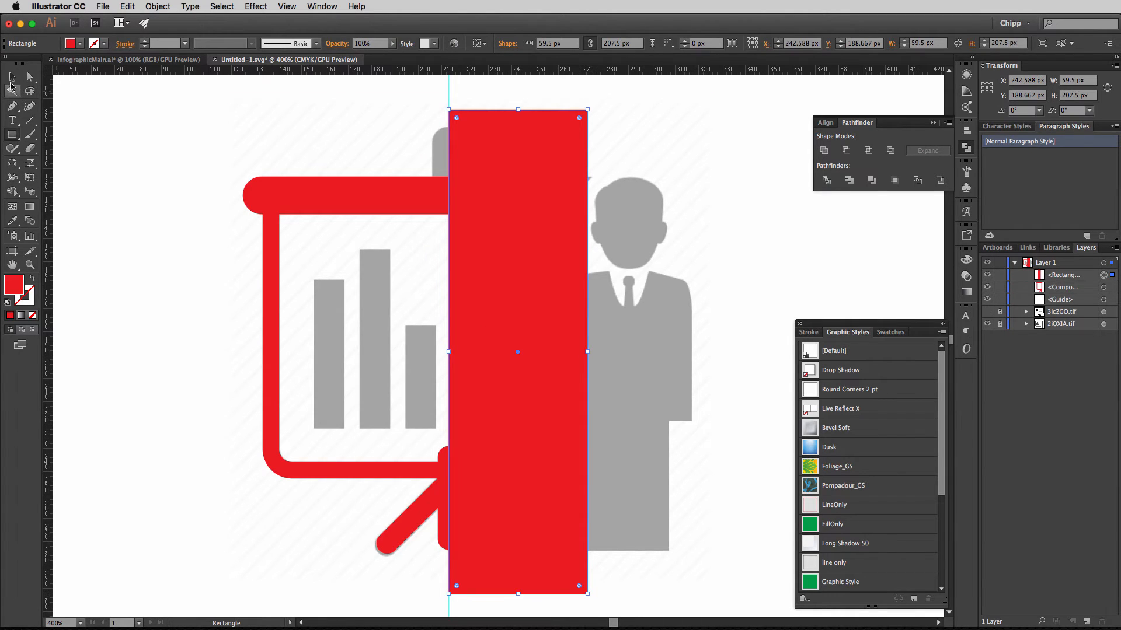
left_click(10, 79)
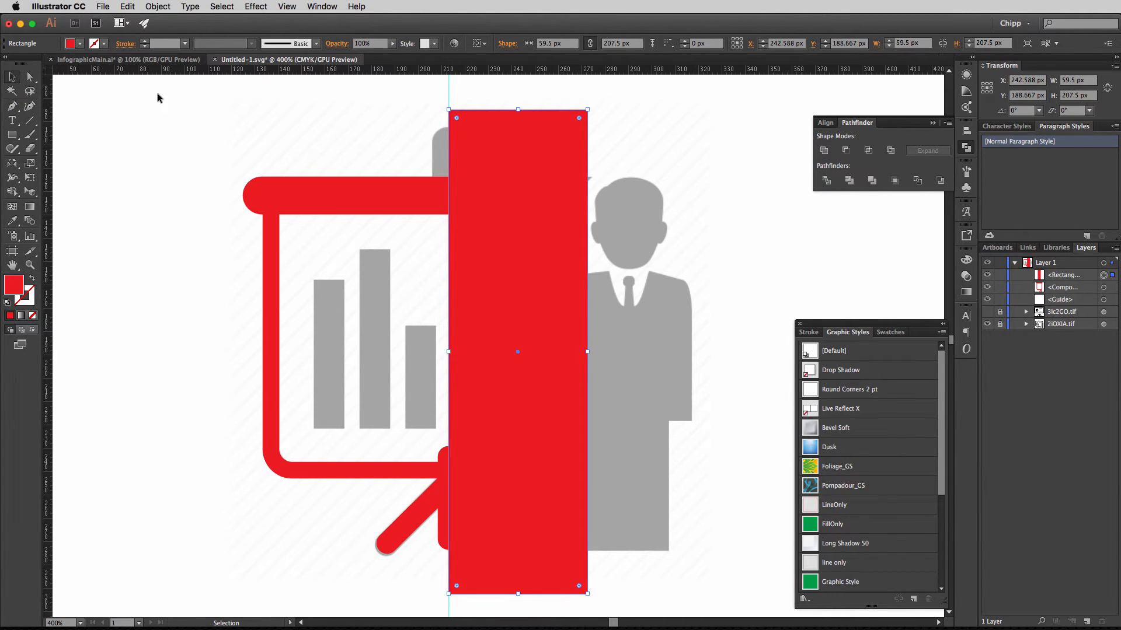
left_click(293, 186, "shift")
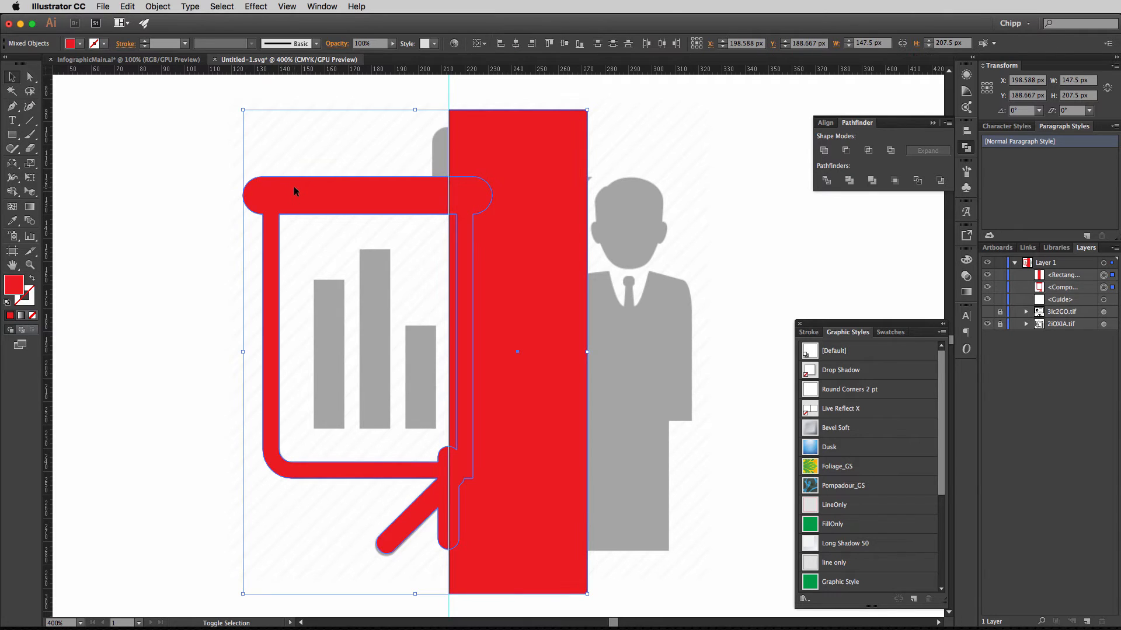
left_click(845, 150)
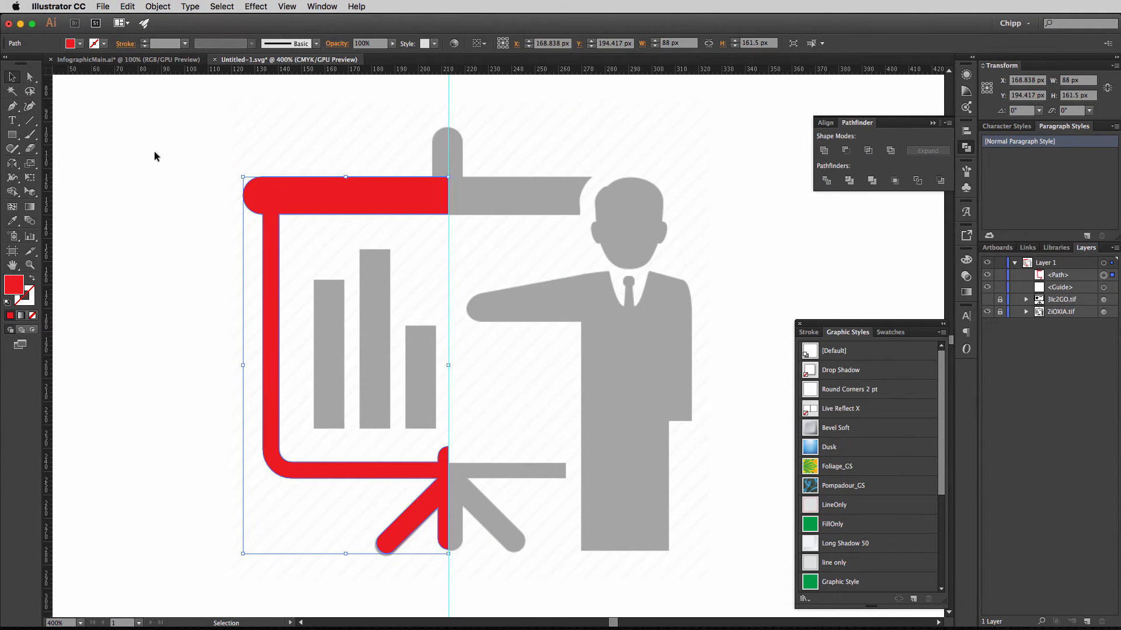
Reflect a copy of the left half of the board across the vertical center guide.
left_click(15, 166)
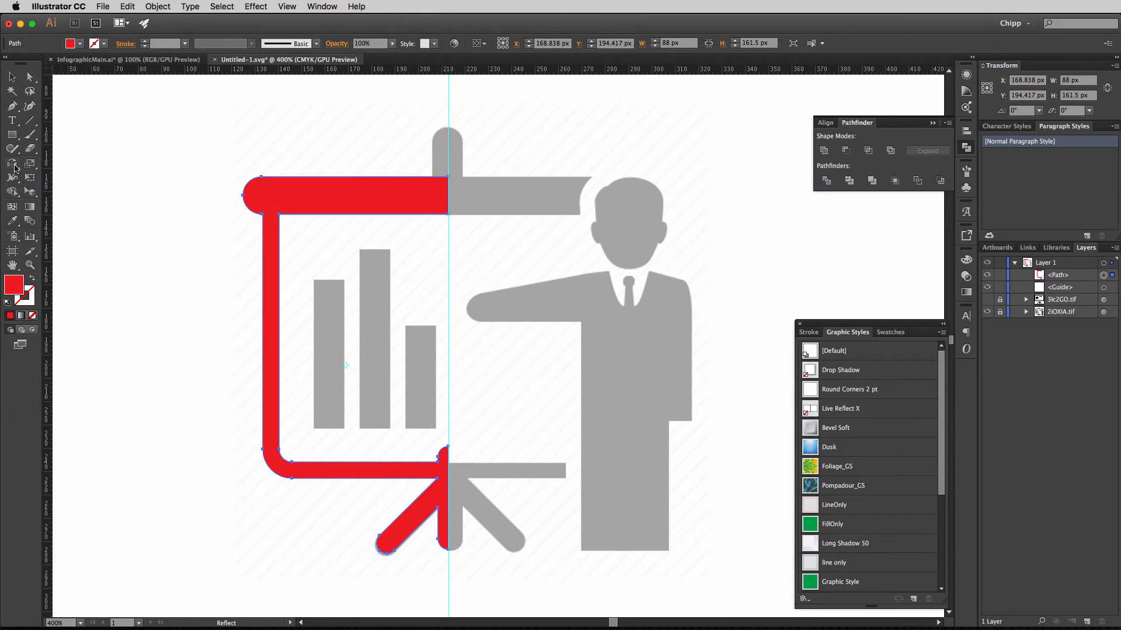
left_click(448, 251, "alt")
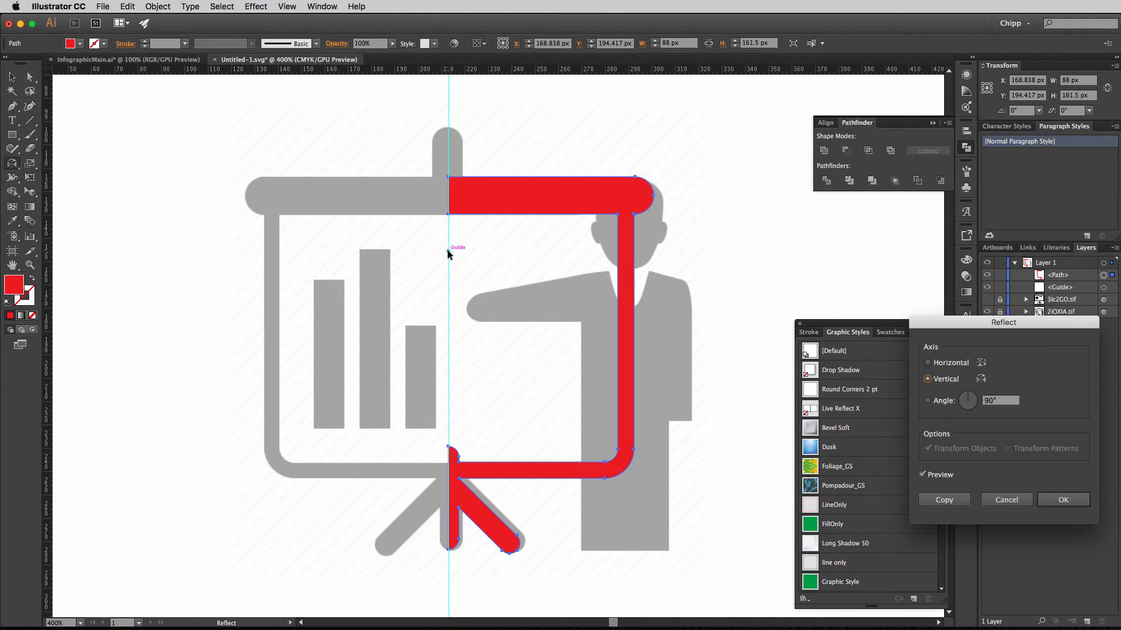
left_click(922, 475)
left_click(923, 475)
left_click(946, 501)
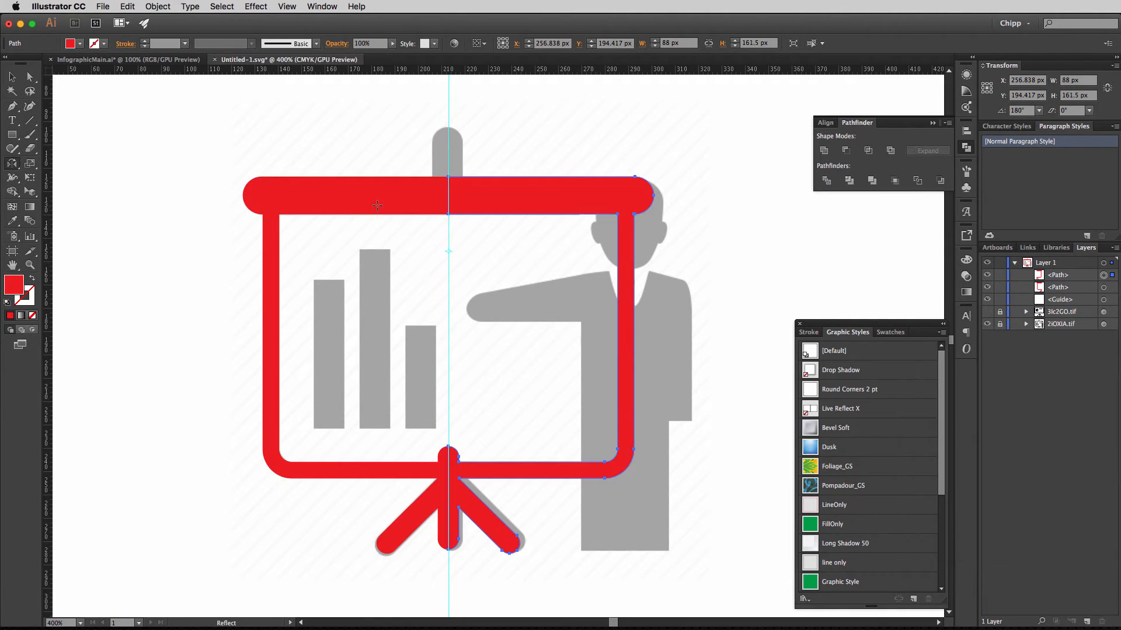
Unite the two mirrored board halves into one symmetrical shape and deselect it.
key("v")
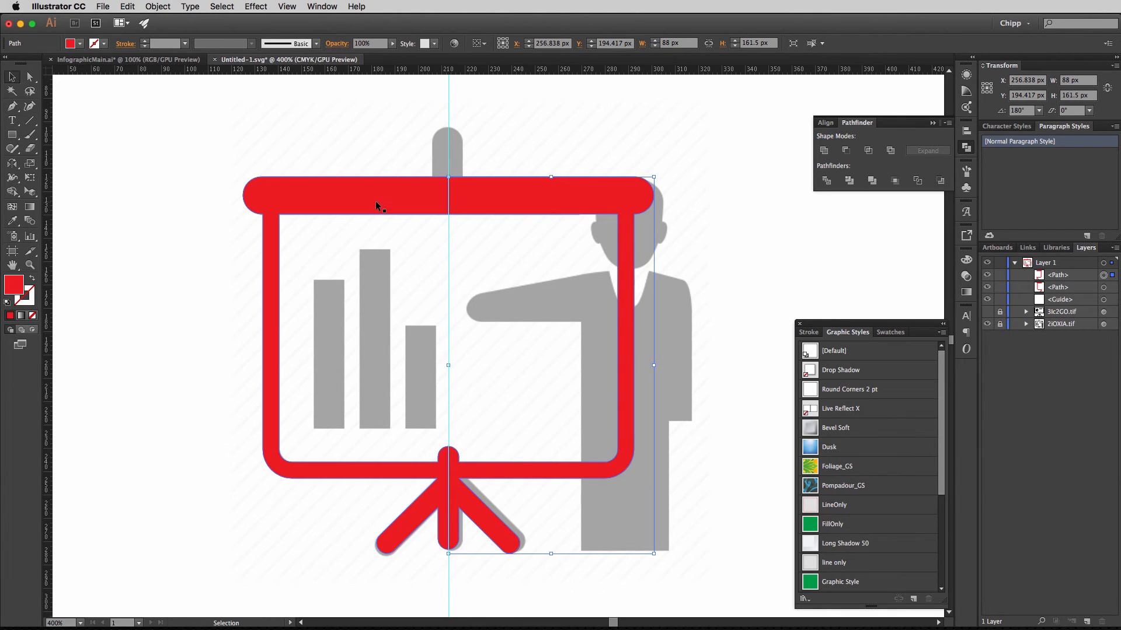
left_click(373, 199, "shift")
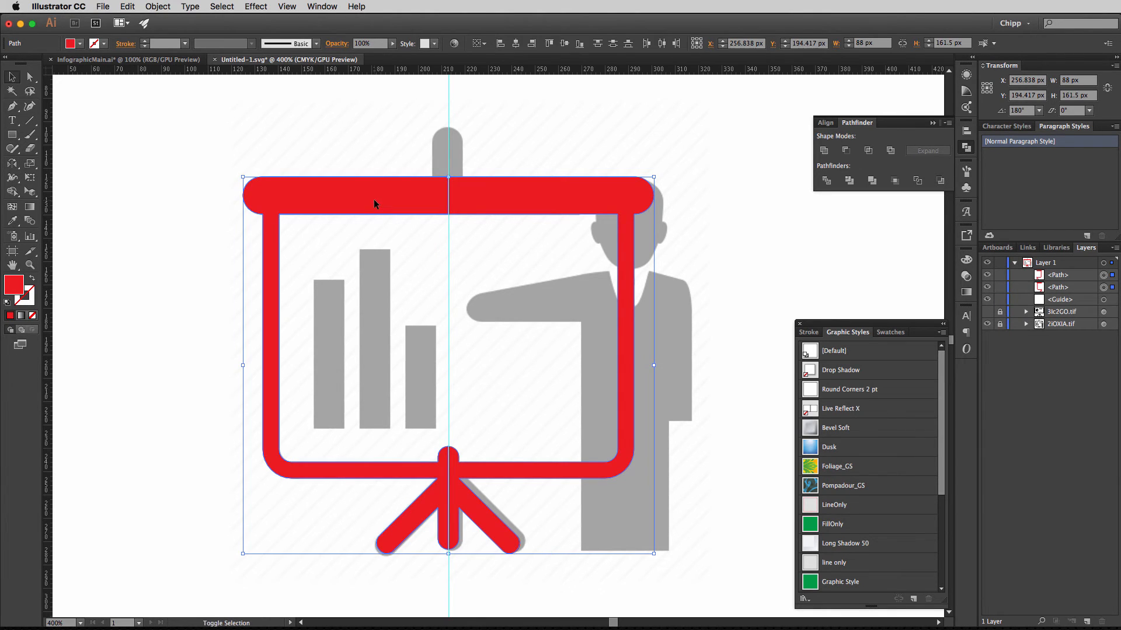
left_click(827, 151)
left_click(617, 143)
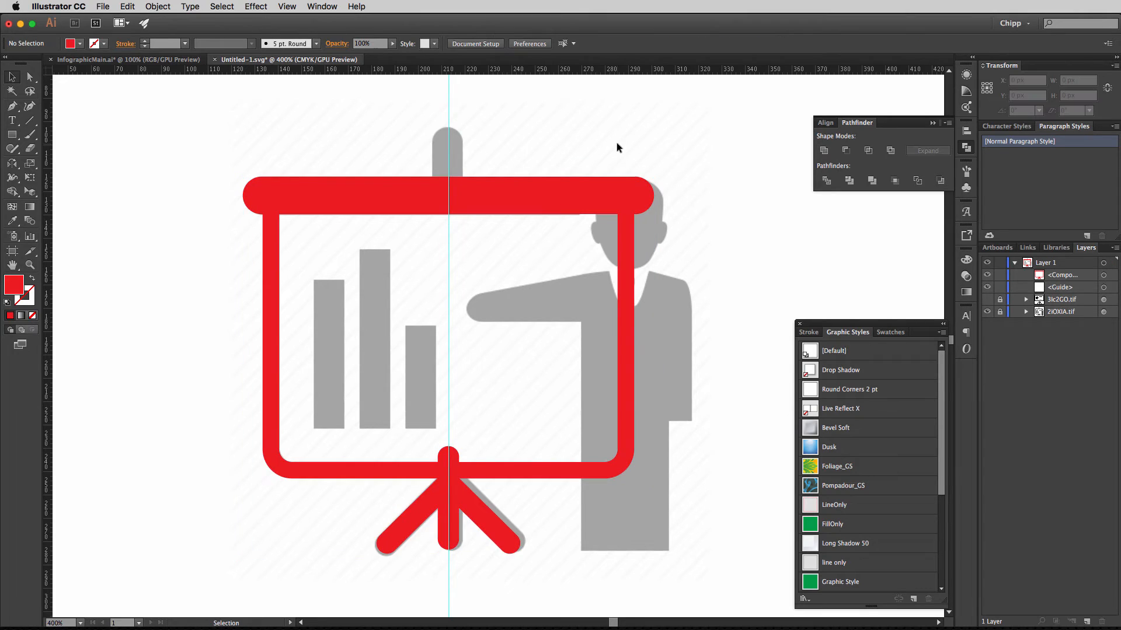
left_click(610, 199)
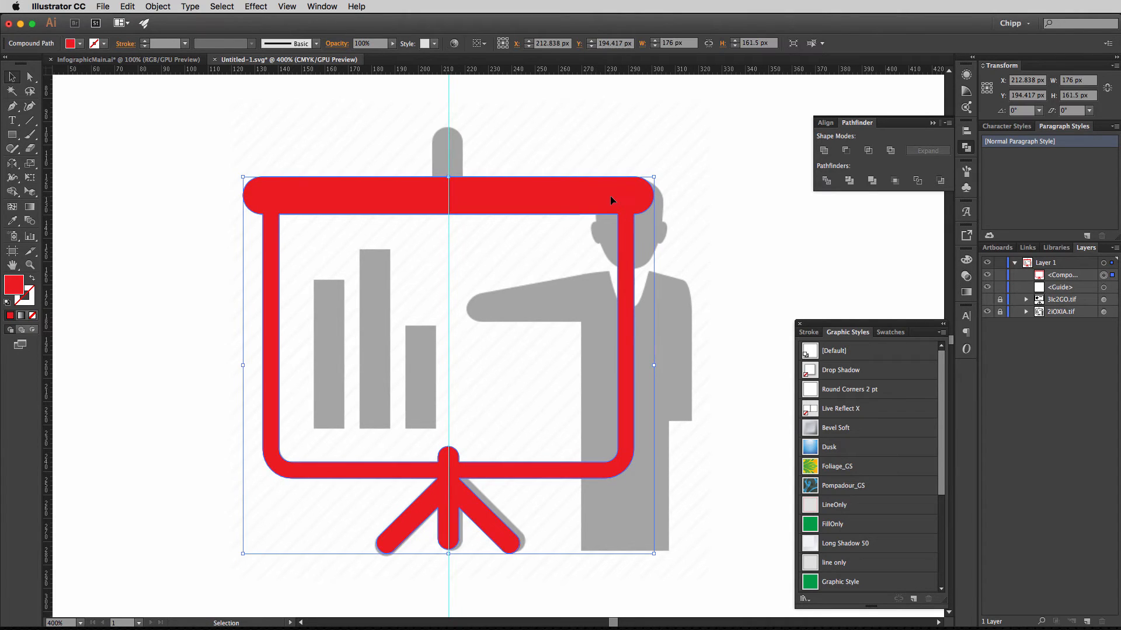
left_click(599, 156)
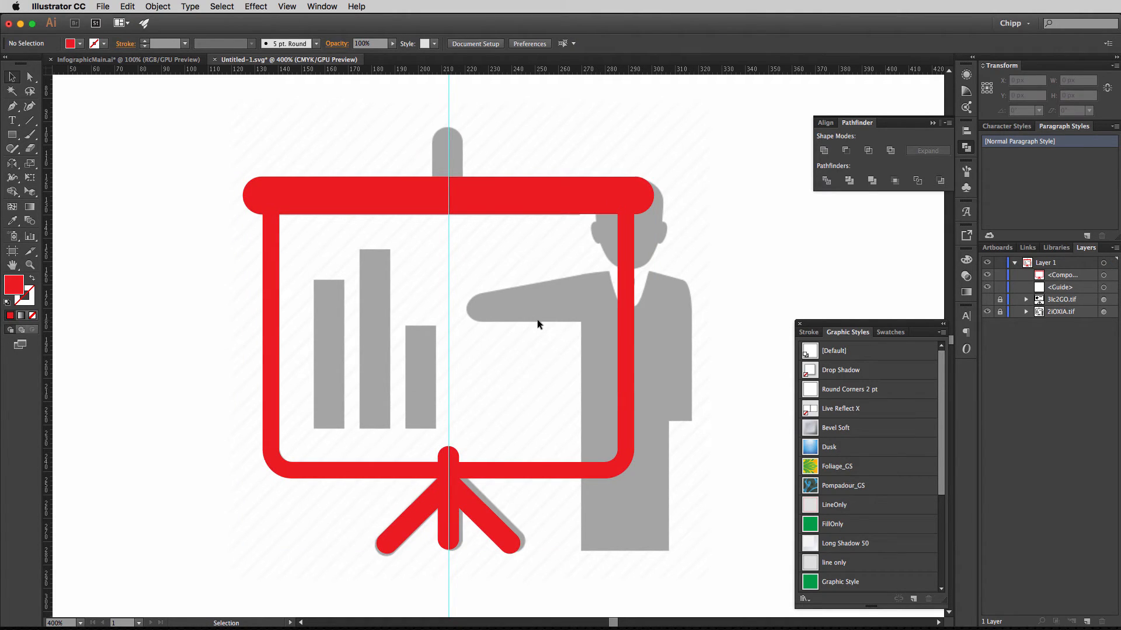
Show the 3lc2GO.tif reference instead of 2iOXIA.tif, scale it to about 162.6 by 152.2 px and fit it within the red board frame.
left_click(987, 312)
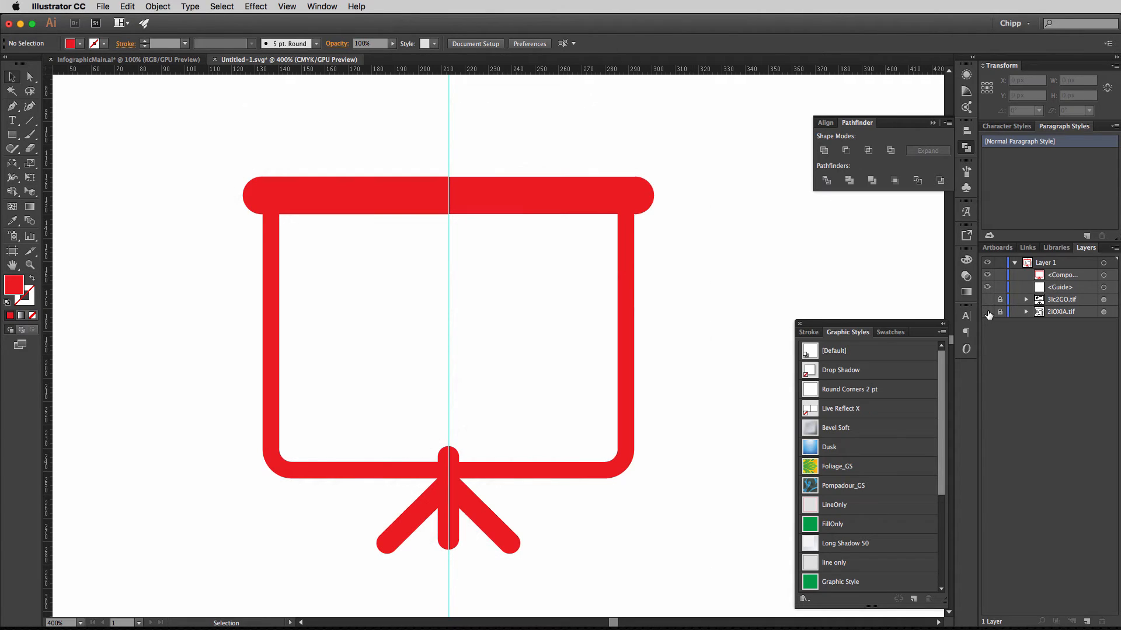
left_click(987, 300)
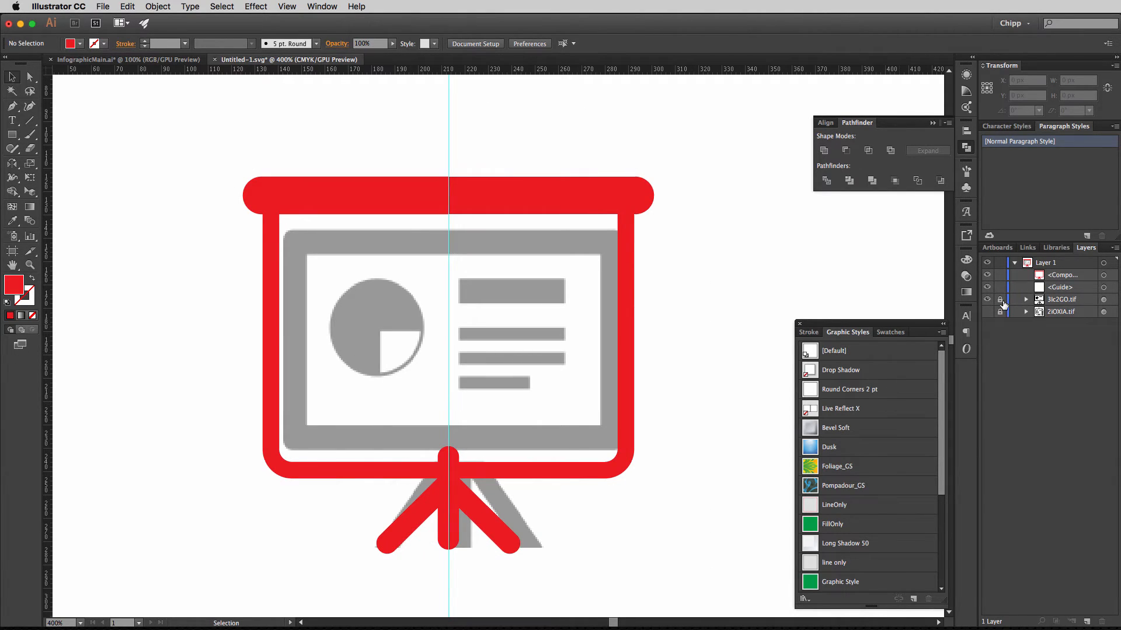
left_click(403, 323)
left_click_drag(624, 548, 662, 586)
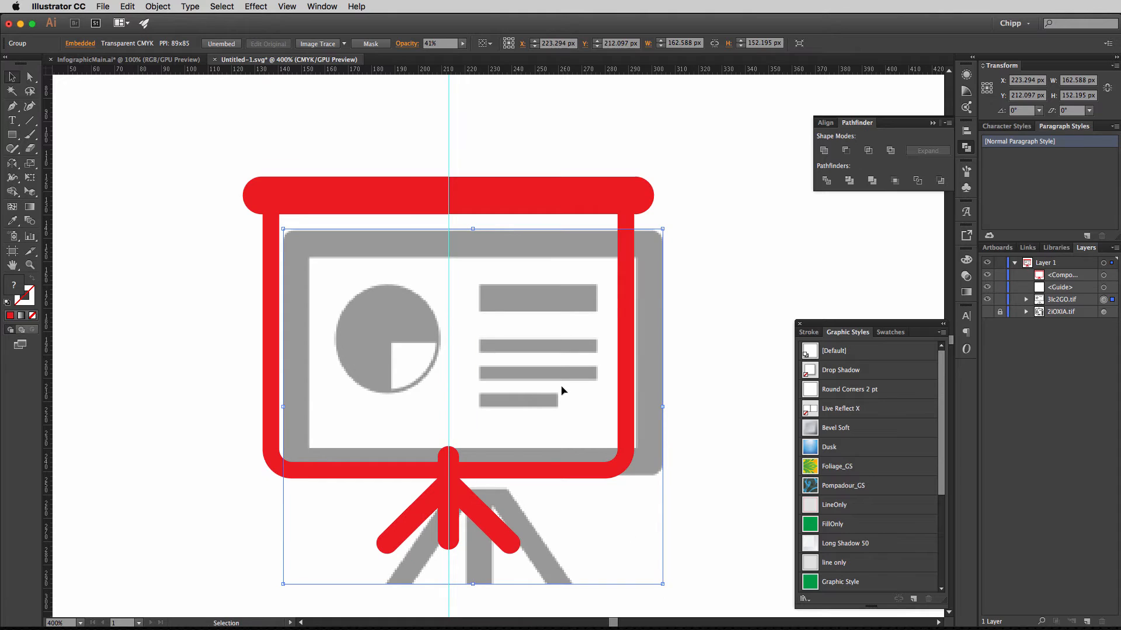
left_click_drag(543, 352, 521, 341)
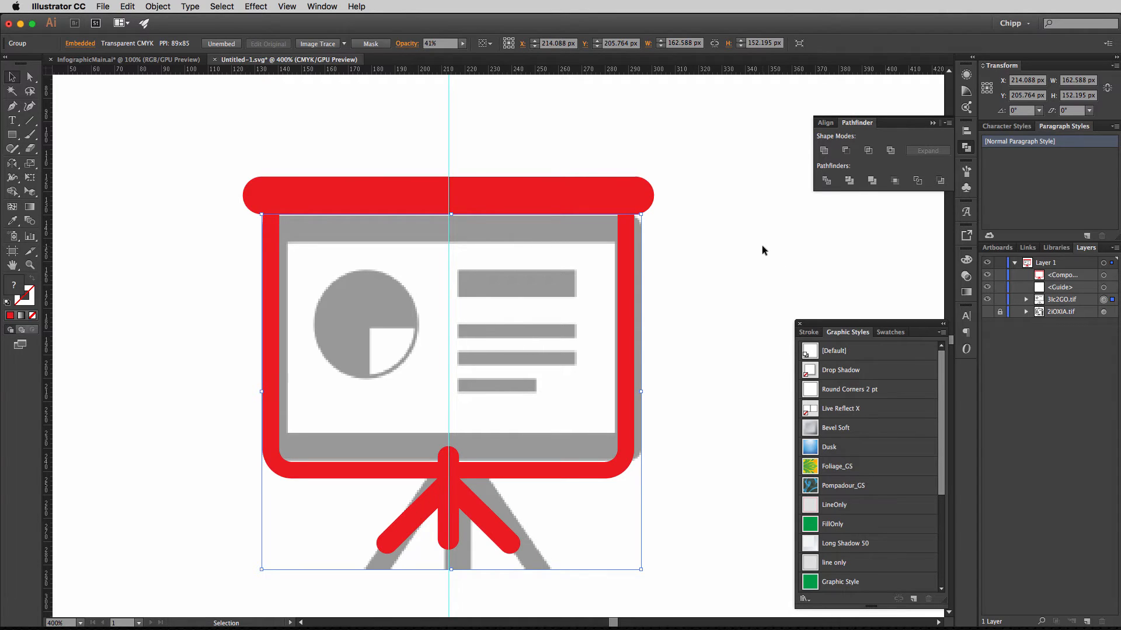
Compare the two reference images over the board, keep only 3lc2GO.tif shown and lock it.
left_click(987, 311)
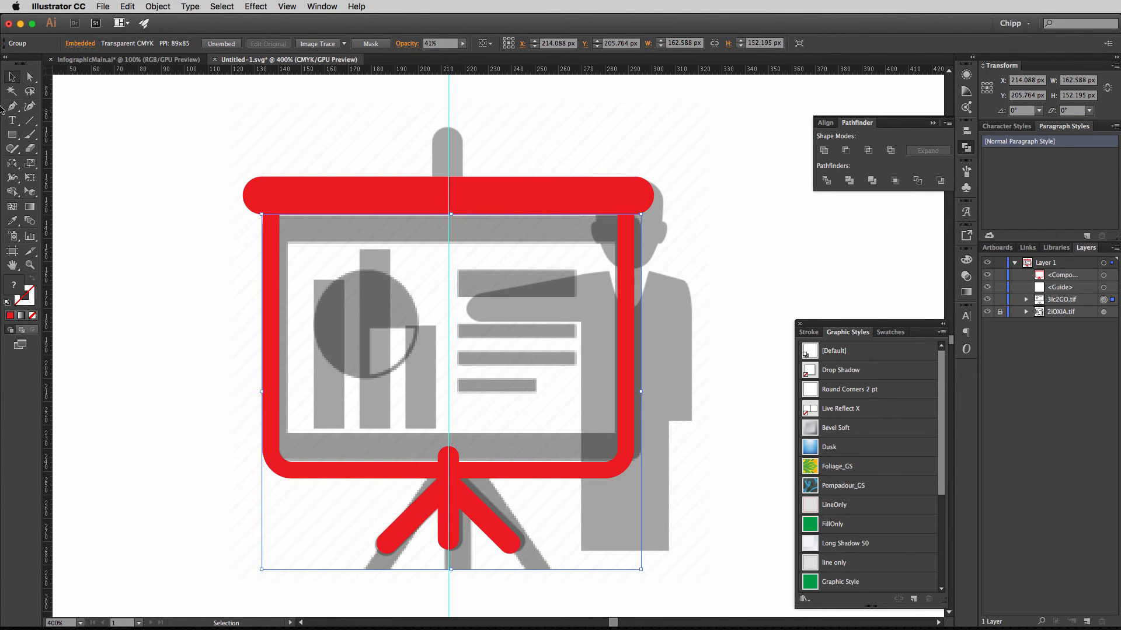
left_click(987, 312)
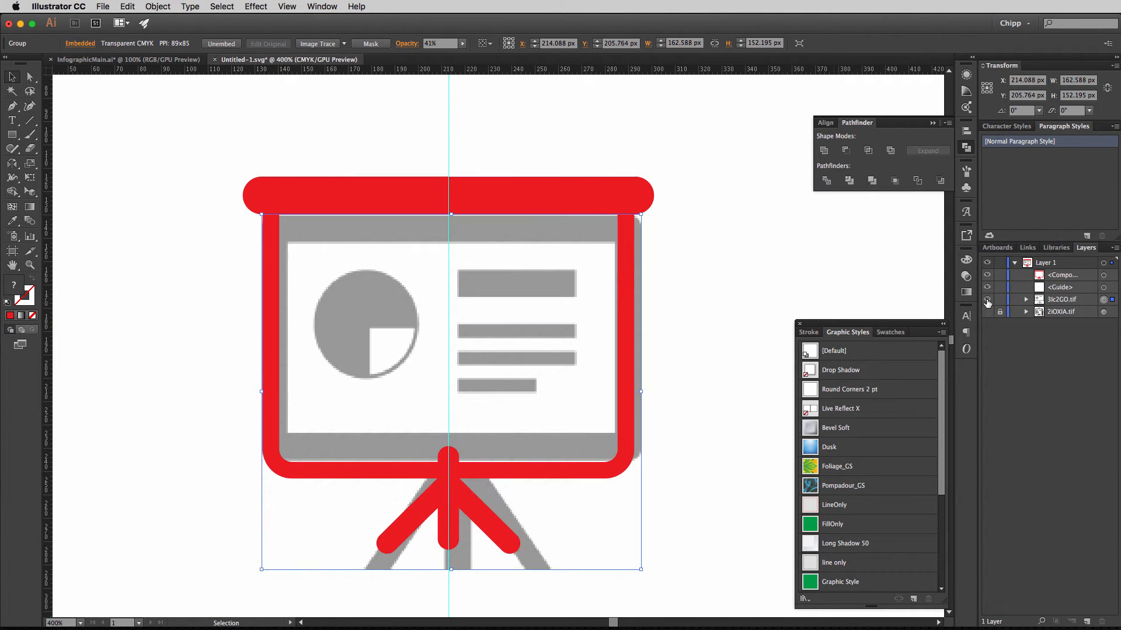
left_click(986, 300)
left_click(986, 300)
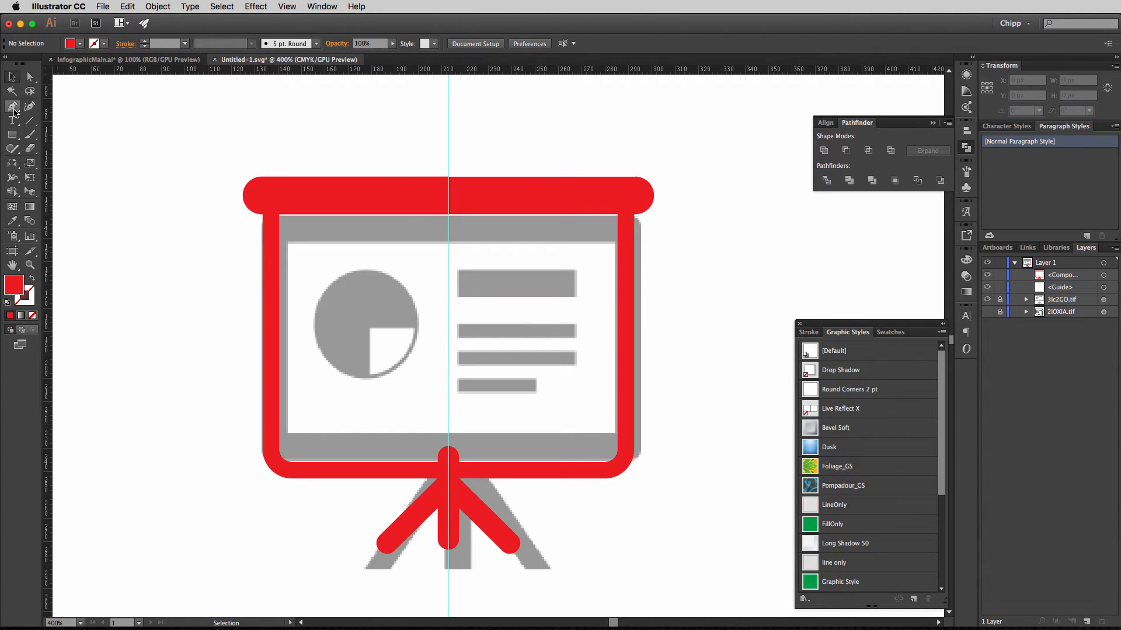
Draw a circle about 45 px in diameter over the reference pie chart and apply the LineOnly graphic style.
left_click(12, 135)
left_click(45, 165)
left_click_drag(367, 326, 406, 278)
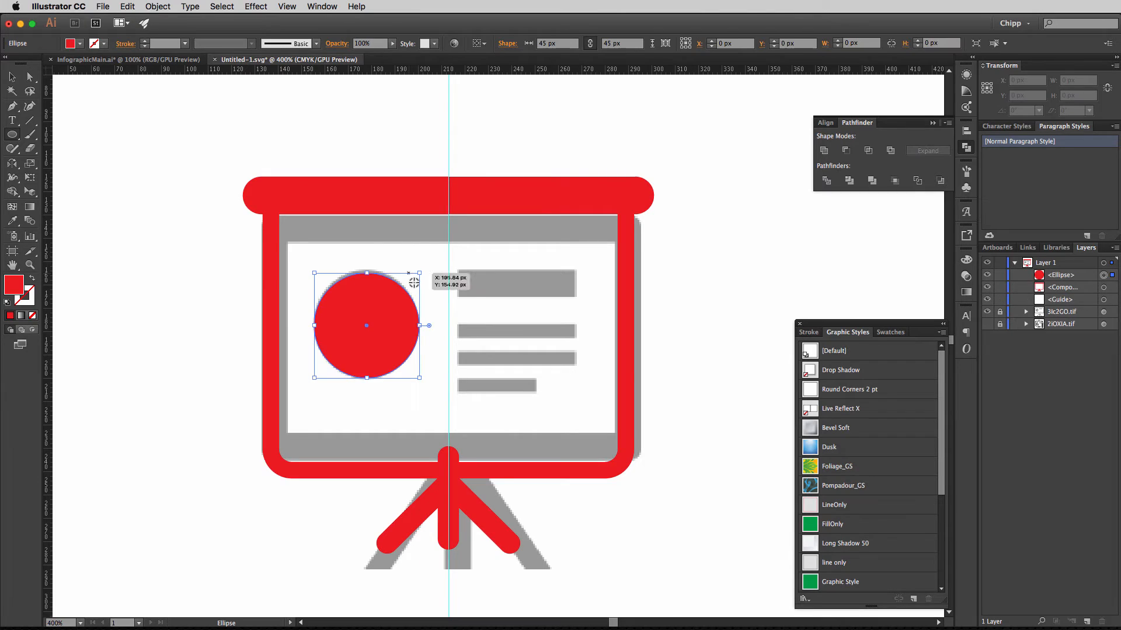
left_click(813, 508)
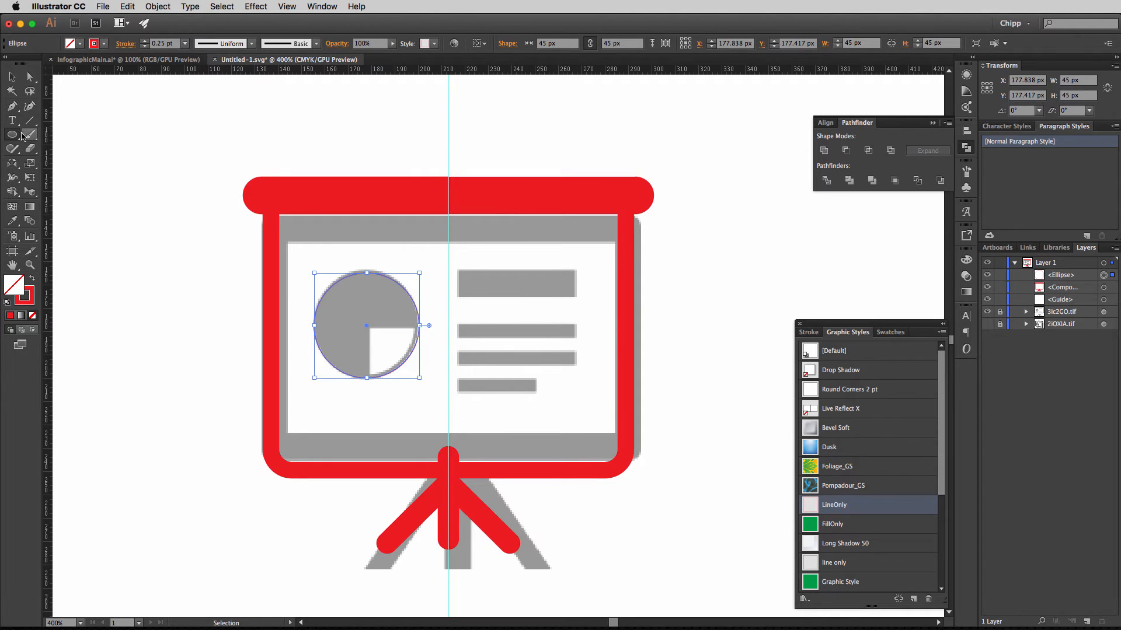
Trace the reference's top two text bars with rectangles about 50 by 10.25 px and 50 by 5.4 px.
left_click_drag(13, 135, 58, 133)
left_click_drag(458, 272, 575, 297)
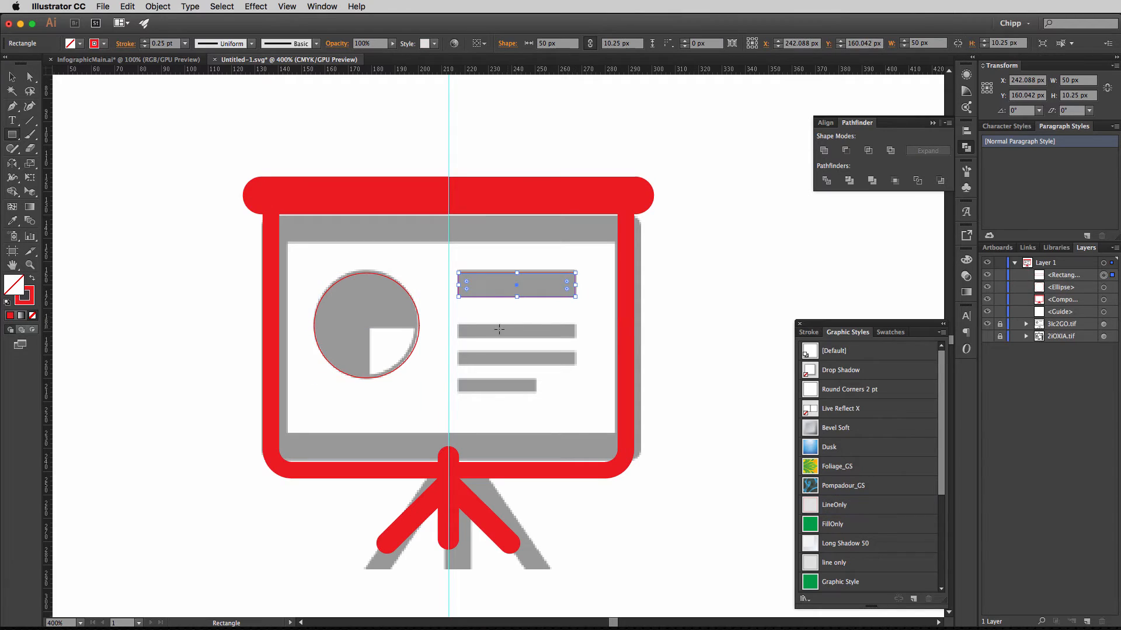
left_click_drag(457, 325, 575, 338)
left_click(28, 78)
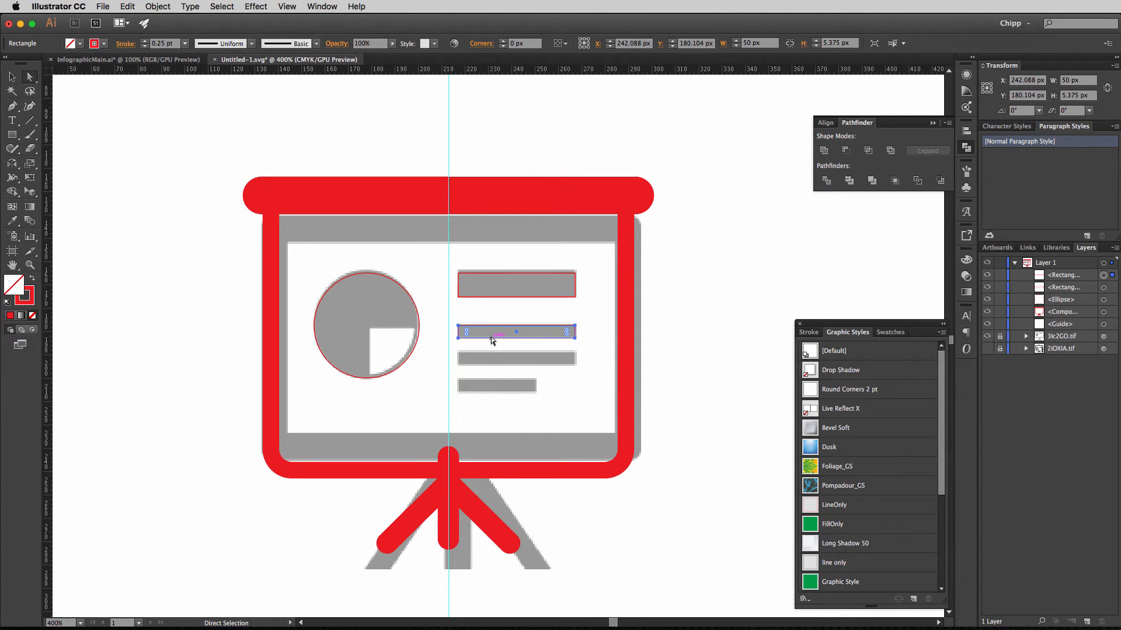
key("v")
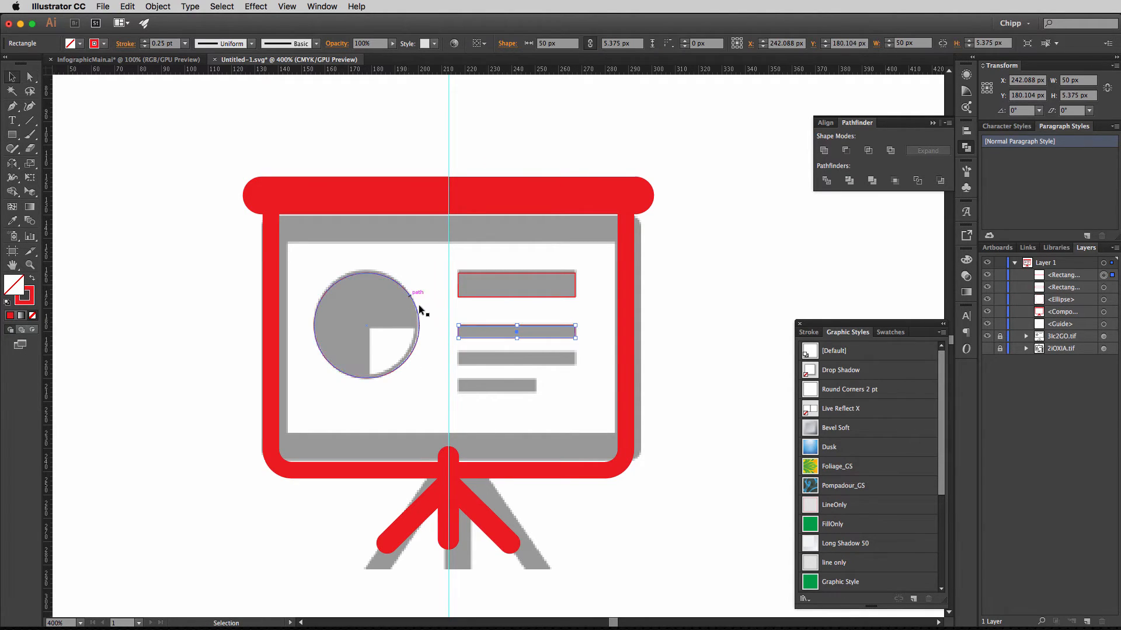
Copy the thin text bar down twice over the reference's lower bars, shorten the last copy to match, and hide 3lc2GO.tif.
left_click_drag(485, 341, 485, 368)
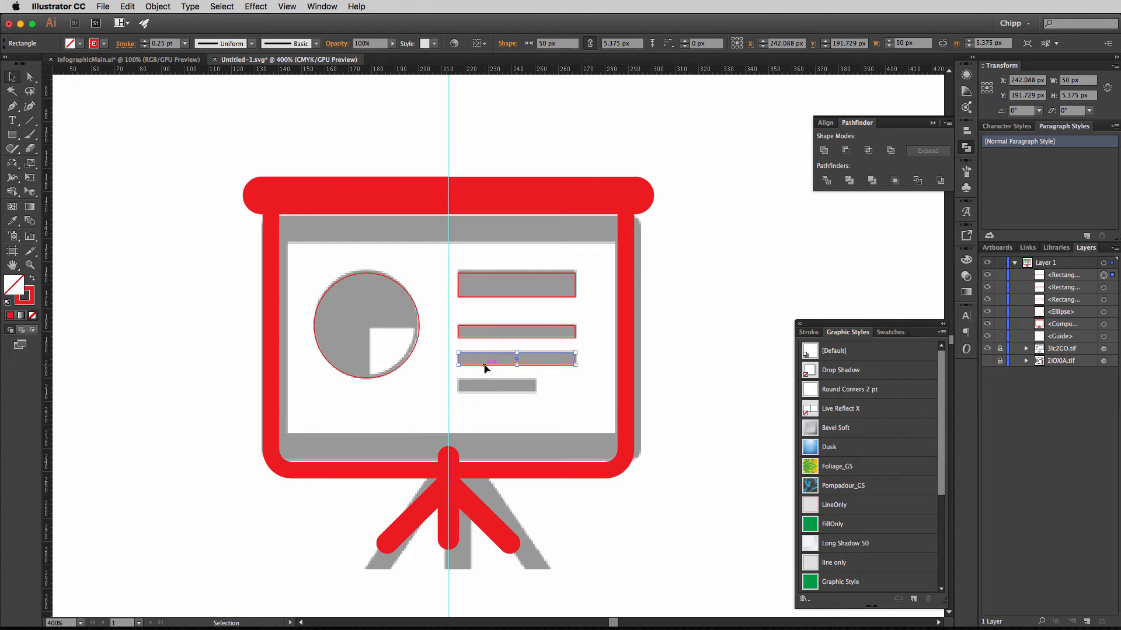
key("super+d")
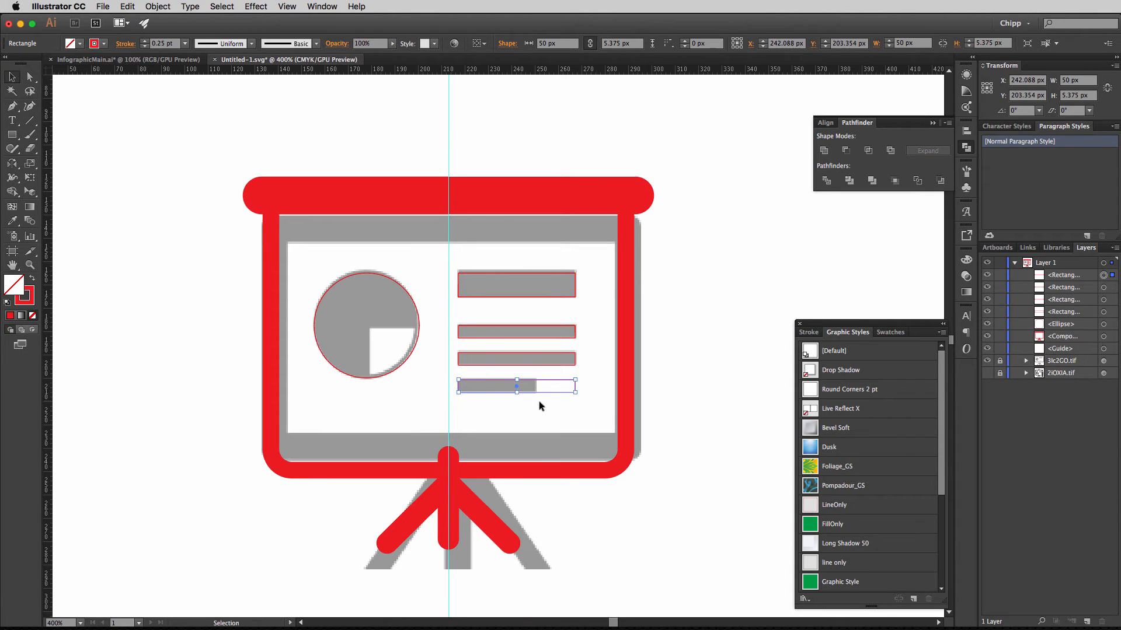
left_click_drag(575, 391, 536, 396)
left_click(541, 416)
left_click(990, 366)
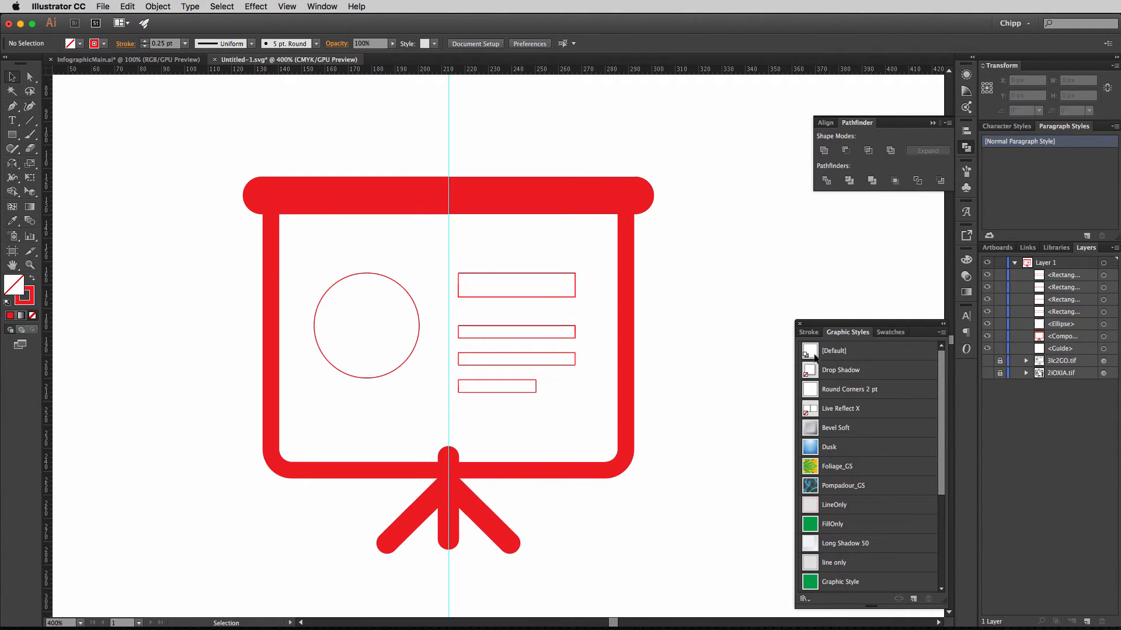
Set the 45 px circle's stroke weight to 3 pt and convert the stroke to an outlined shape.
left_click(398, 370)
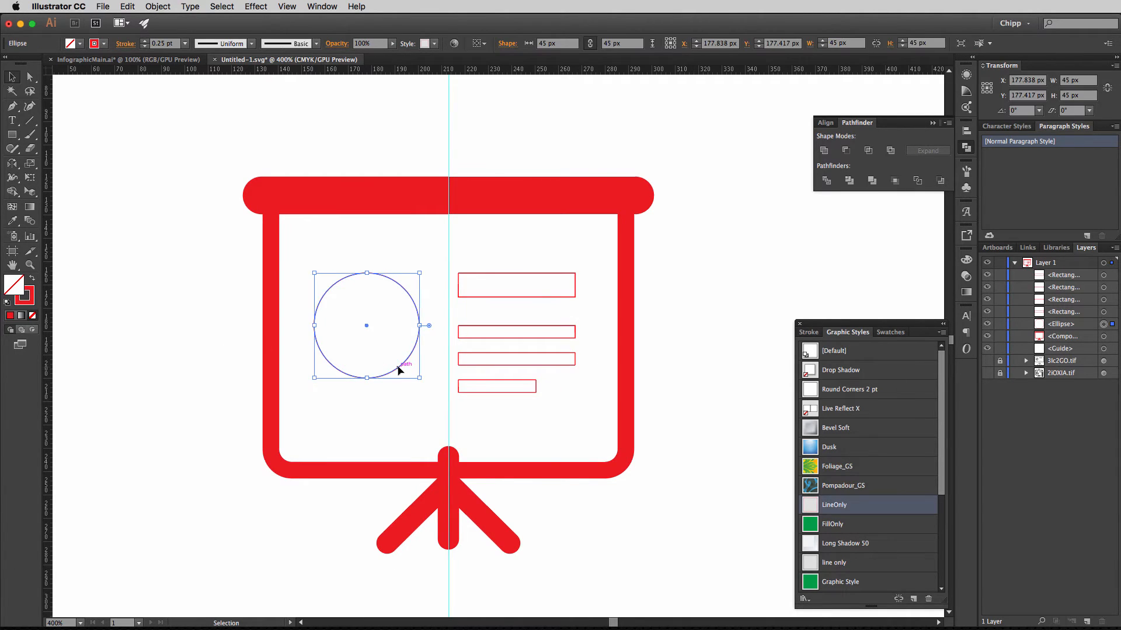
left_click(14, 139)
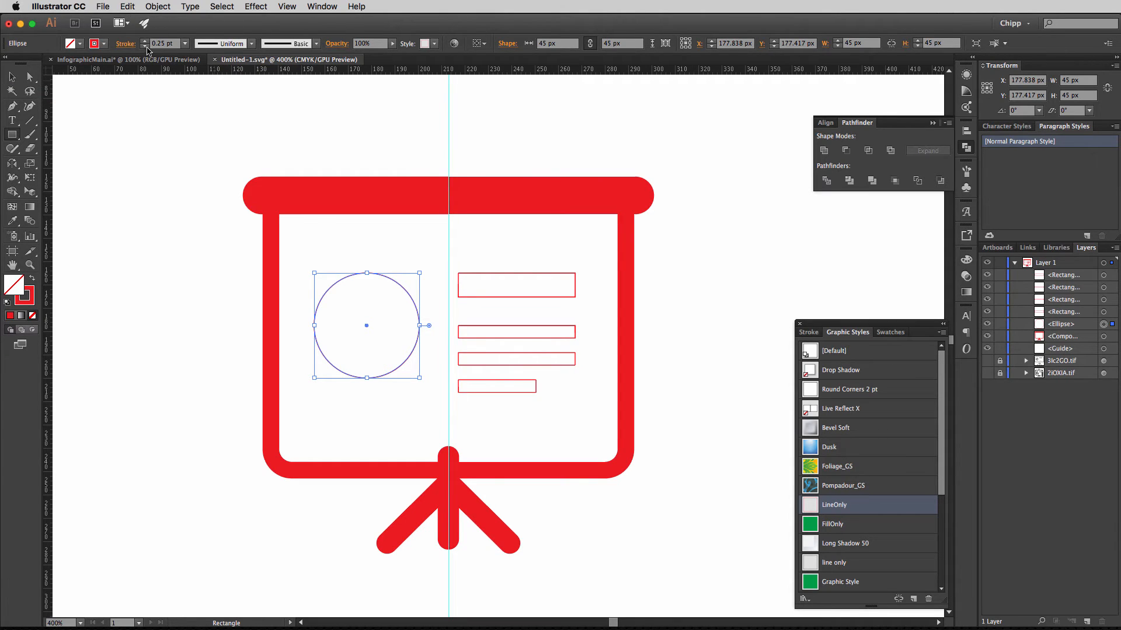
scroll(153, 43, "up", 3)
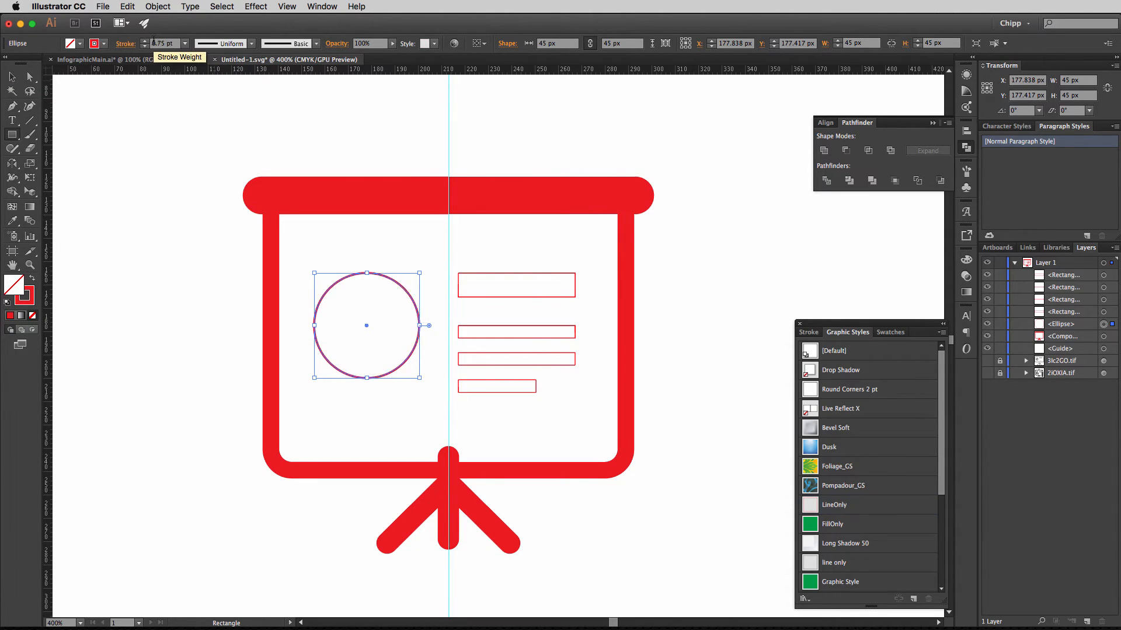
scroll(153, 43, "up", 1)
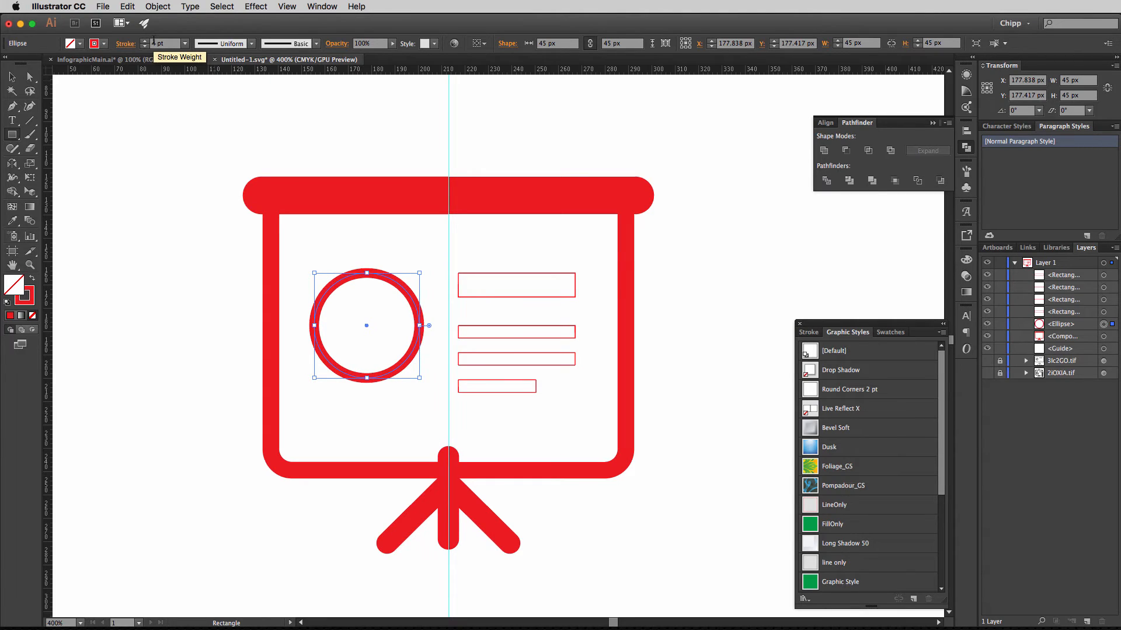
scroll(154, 42, "down", 1)
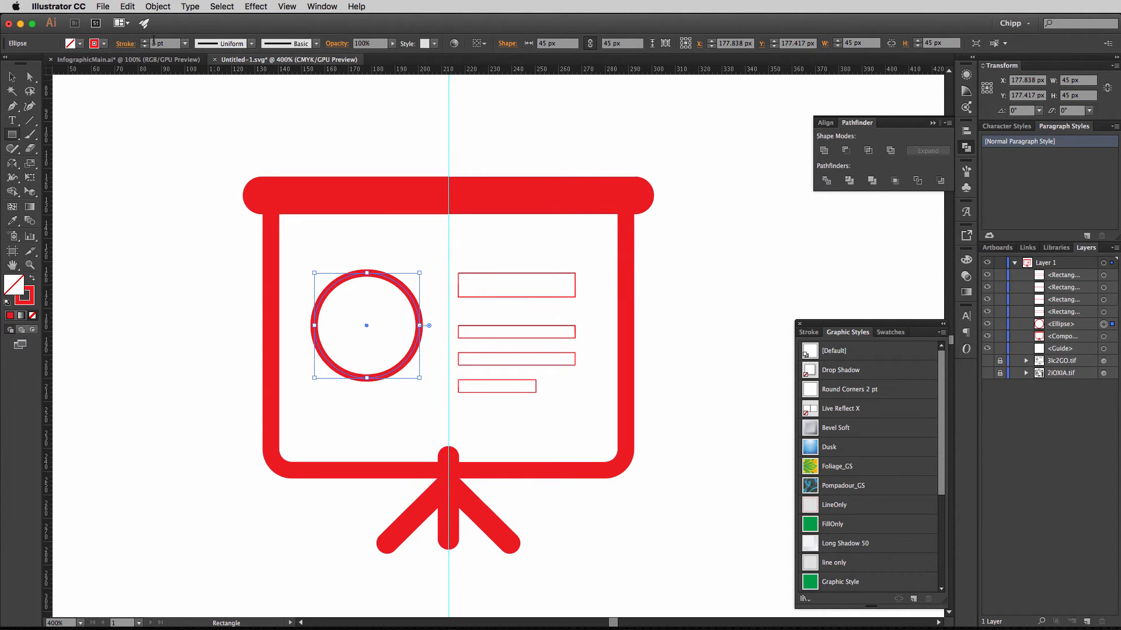
left_click(148, 9)
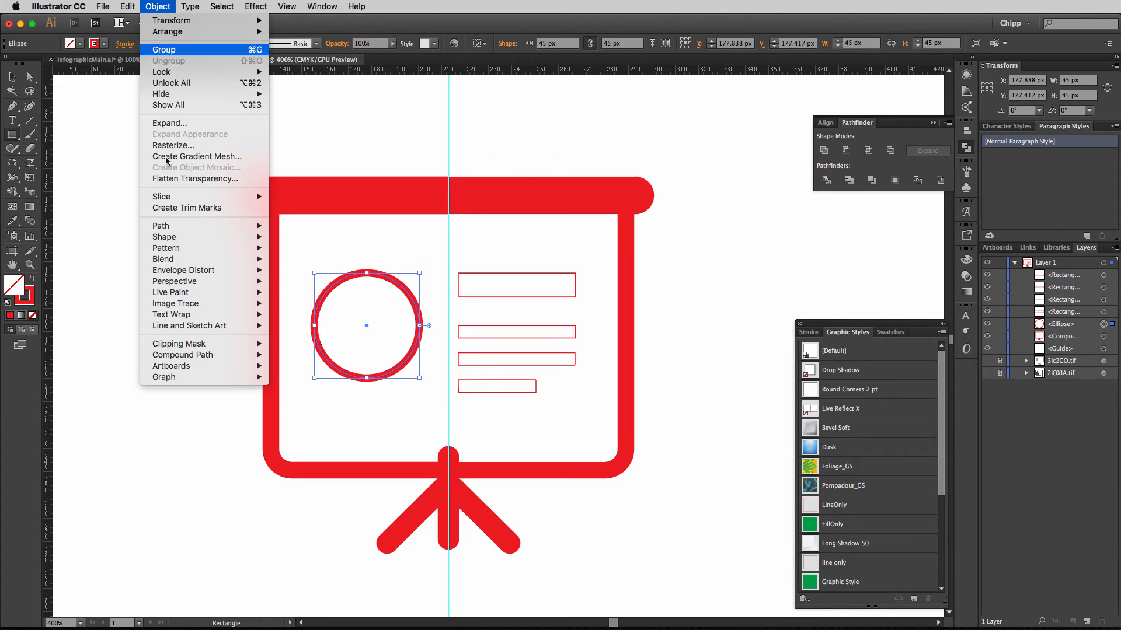
mouse_move(183, 230)
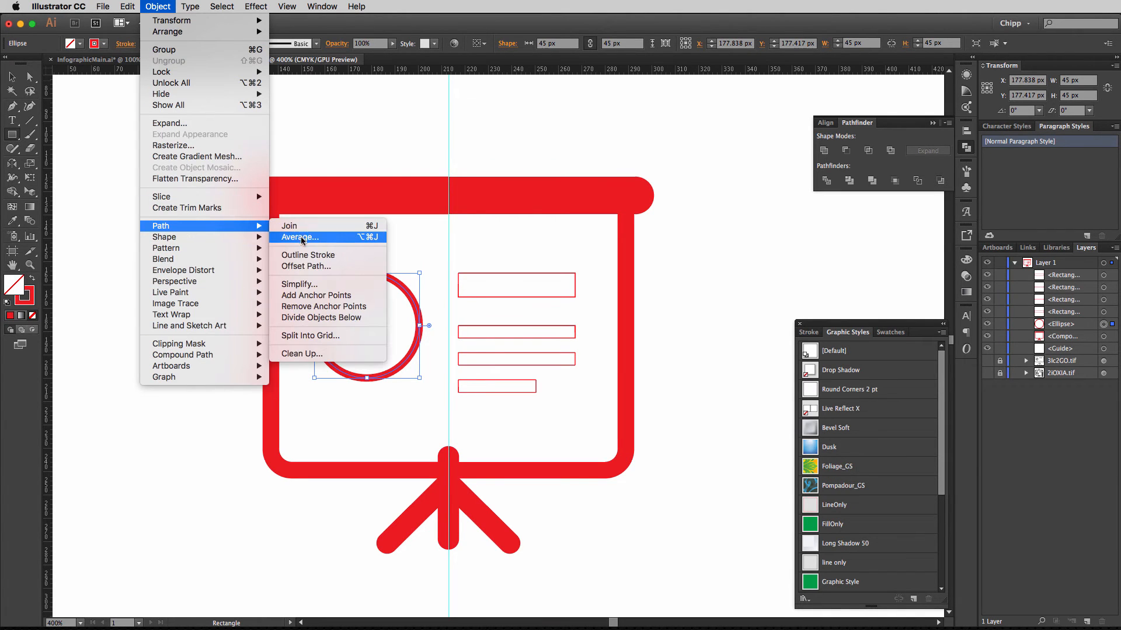
left_click(308, 257)
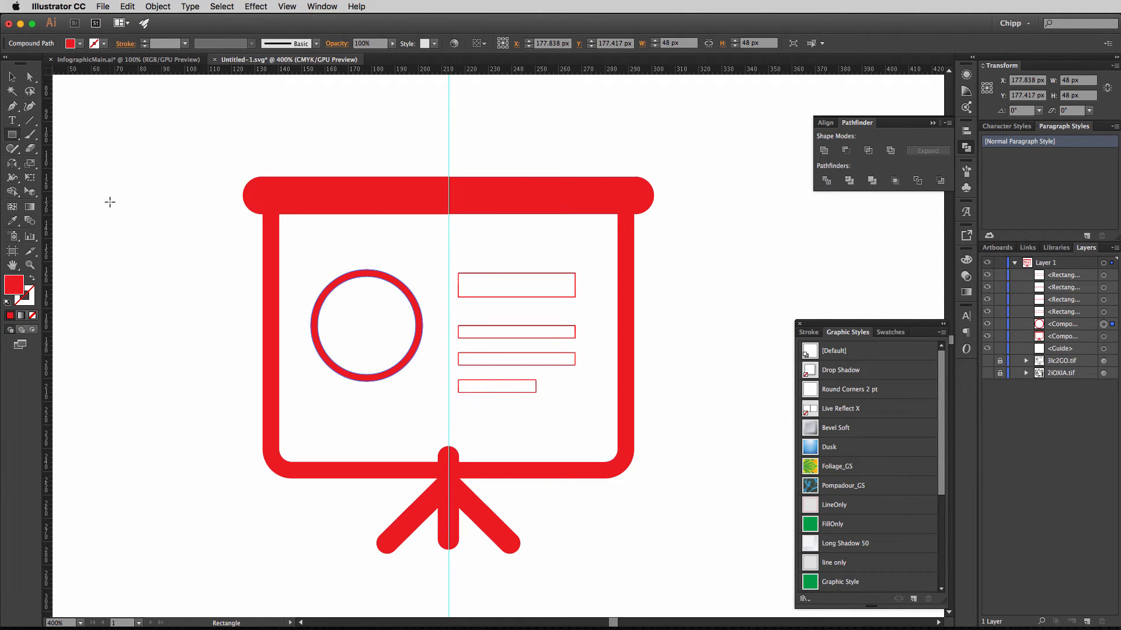
Paste a copy of the original 45 px circle in place over the ring and apply the FillOnly graphic style.
key("super+v")
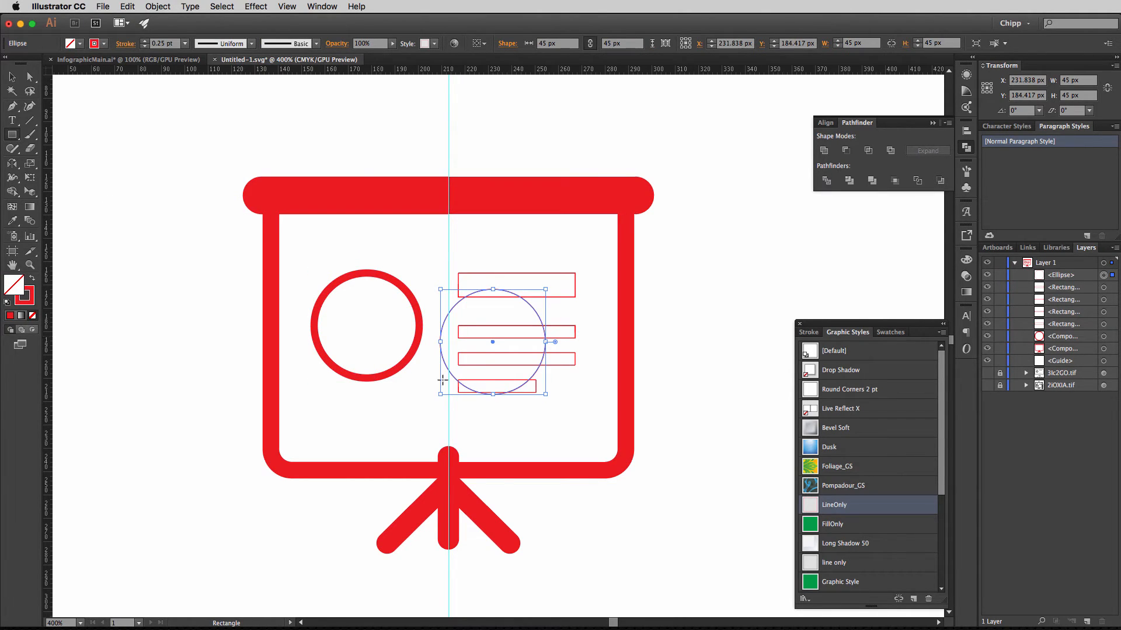
key("super+z")
key("super+f")
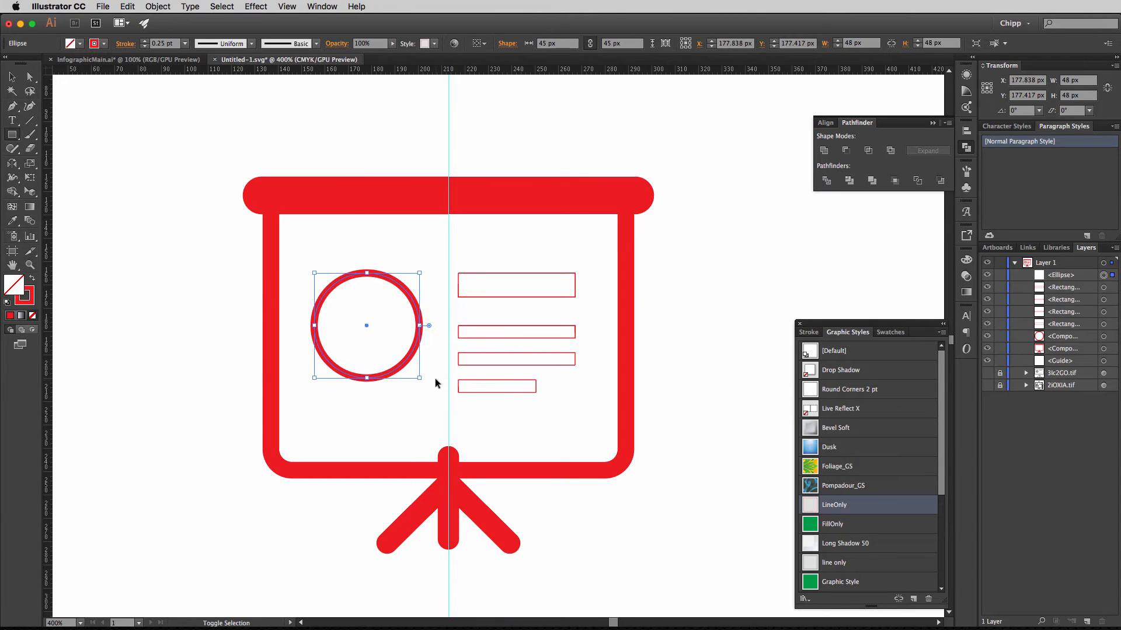
left_click(127, 6)
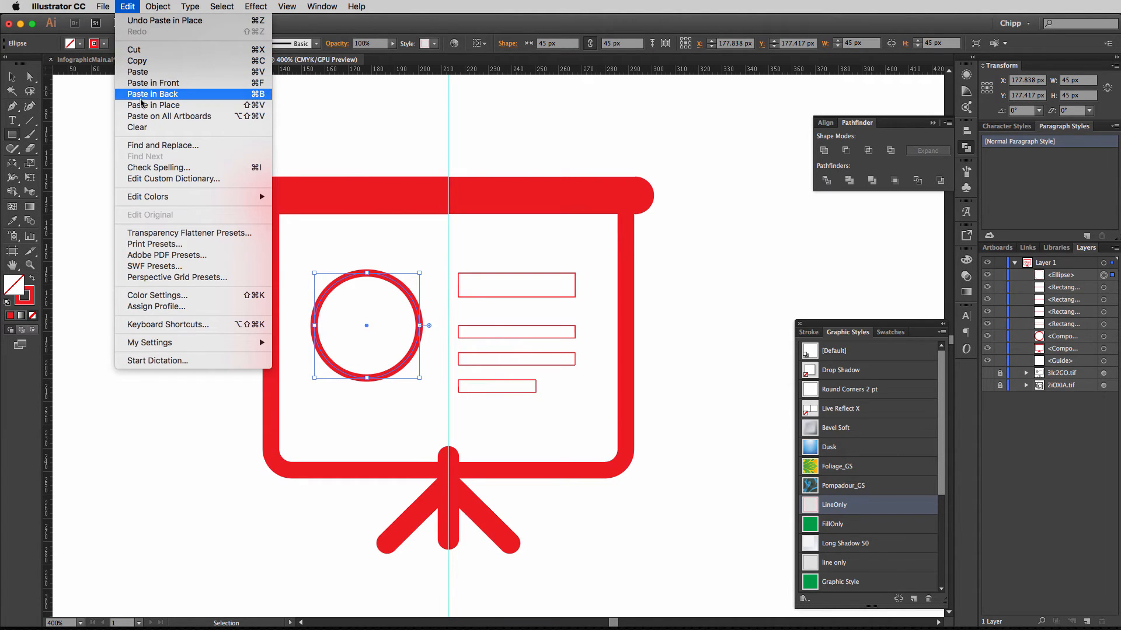
left_click(82, 275)
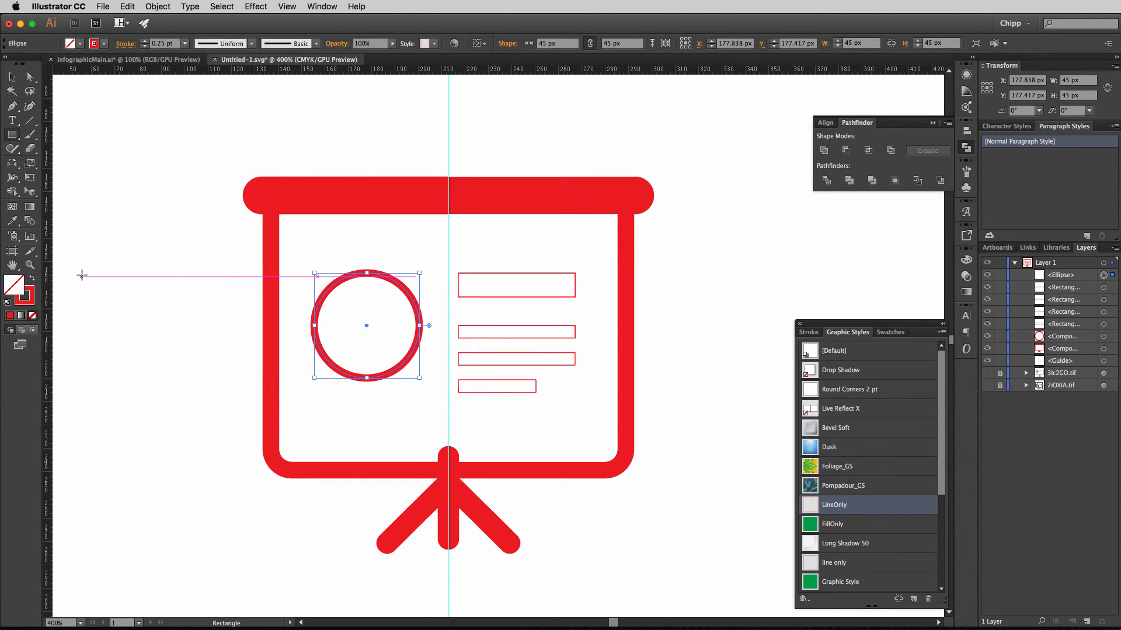
left_click(811, 527)
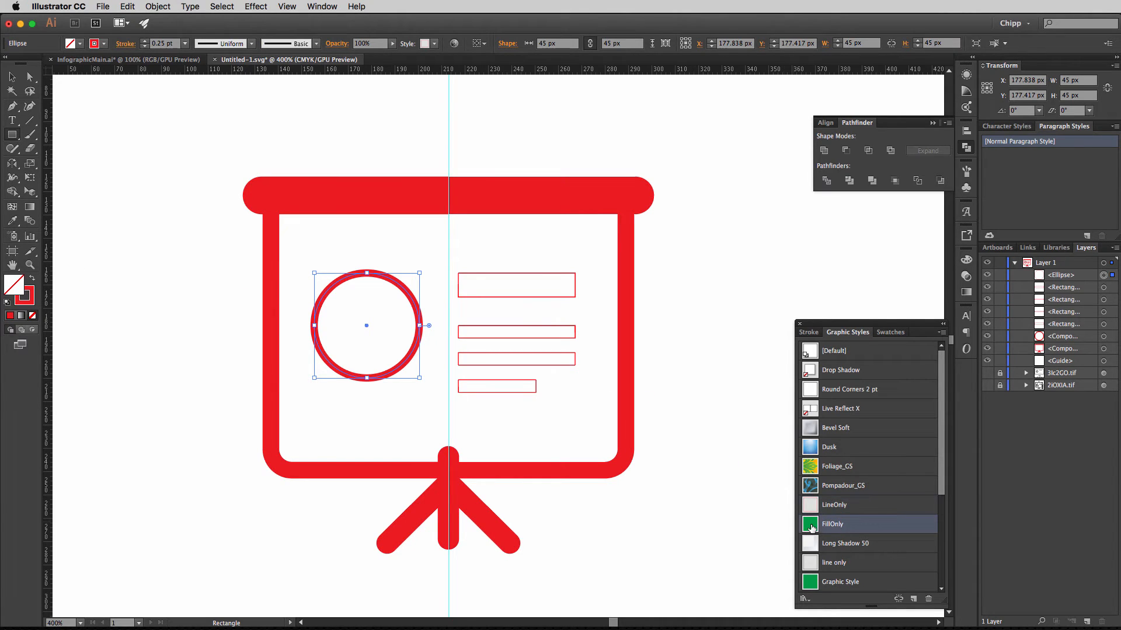
left_click(12, 76)
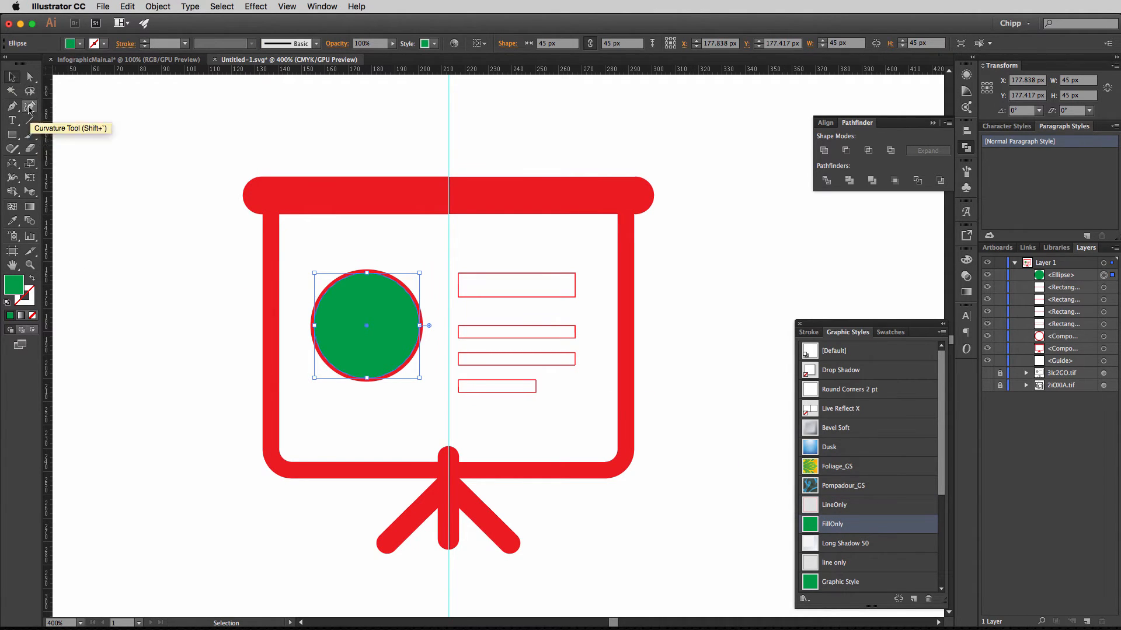
Draw a rectangle about 29 by 29.3 px from the circle's centre over its lower-right quarter and subtract it from the green circle.
left_click(12, 134)
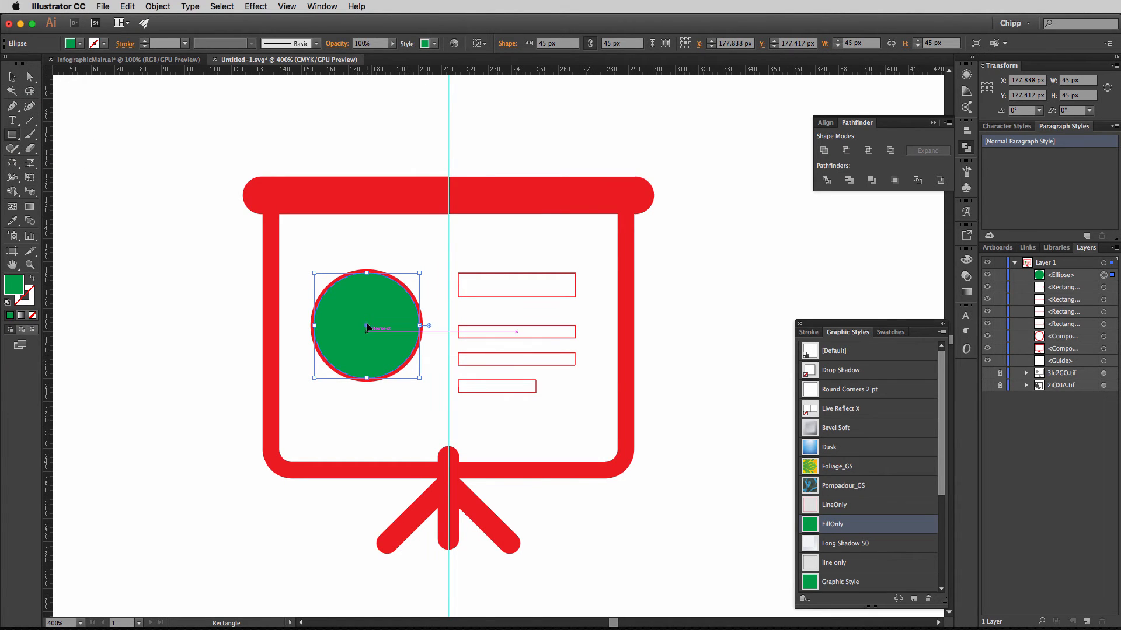
scroll(367, 330, "up", 1)
scroll(368, 335, "up", 3)
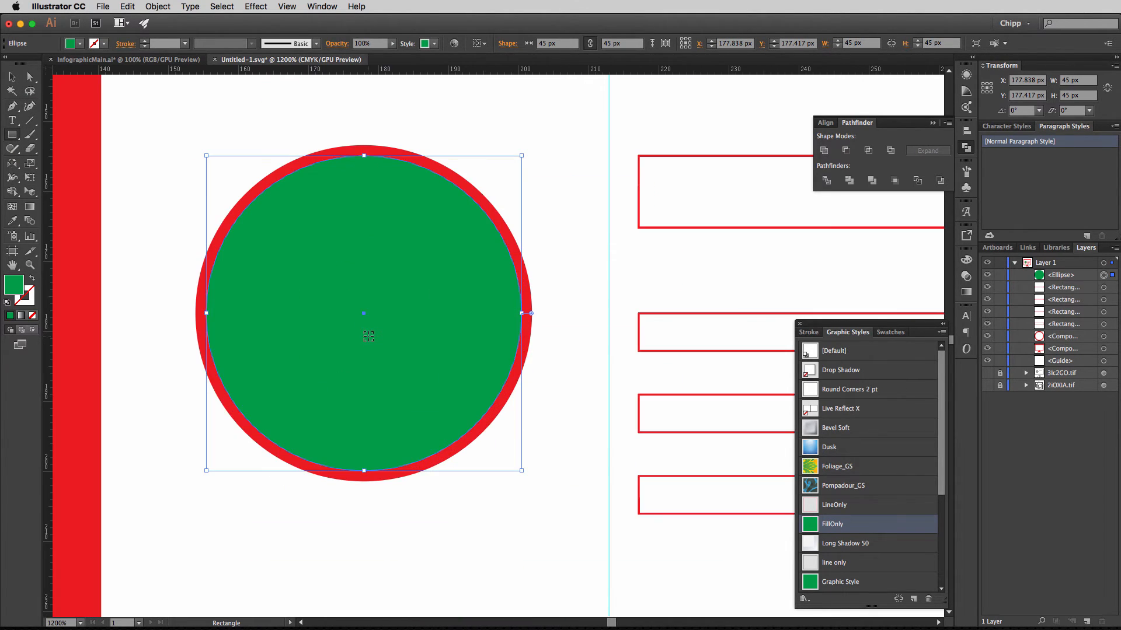
left_click_drag(363, 312, 442, 406)
left_click_drag(567, 519, 363, 313)
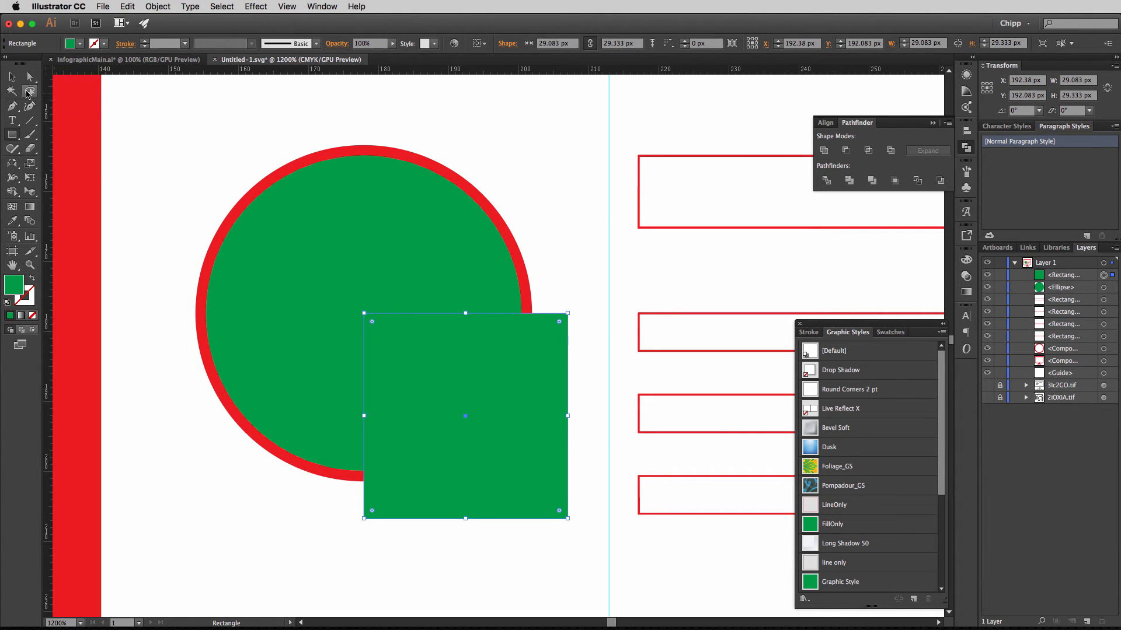
key("v")
left_click(373, 236, "shift")
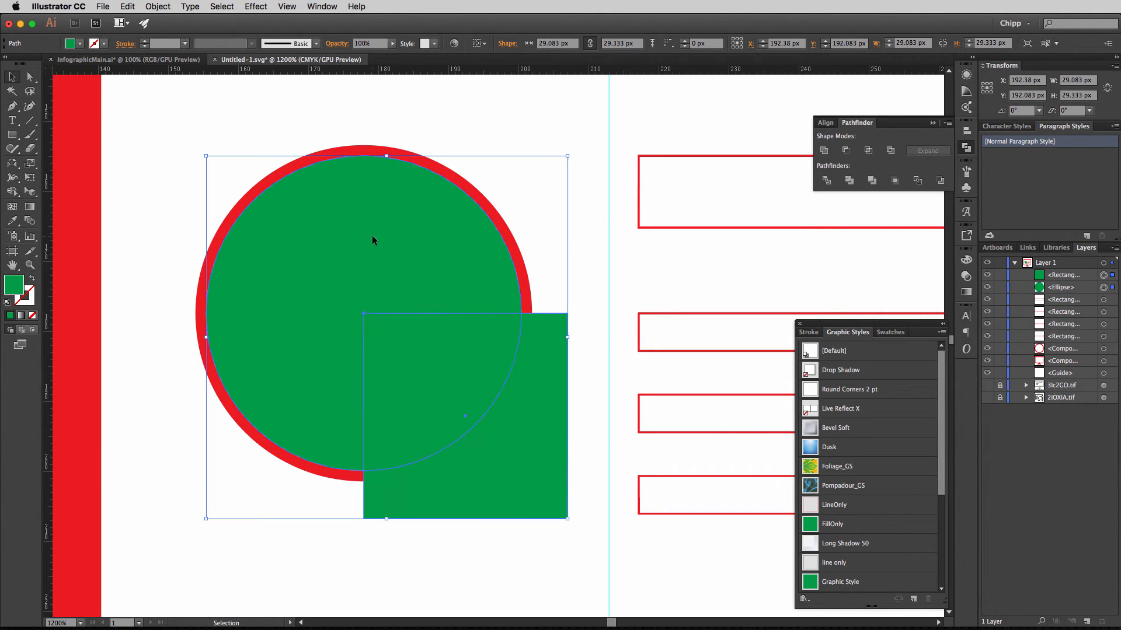
left_click(844, 151)
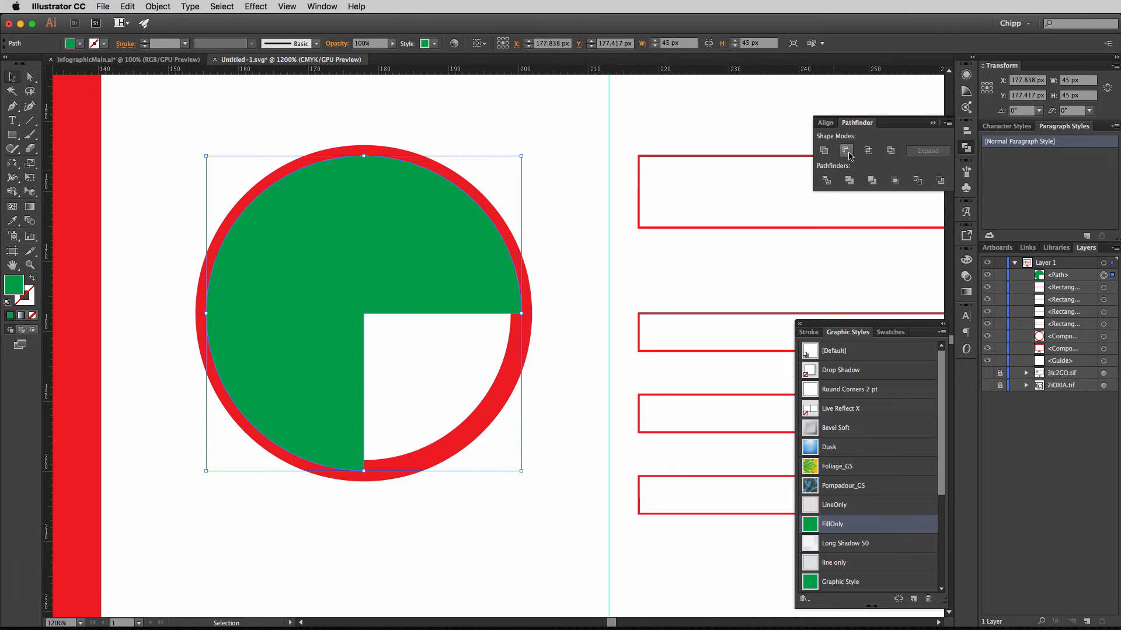
Unite the three-quarter pie shape with the red ring around it using Pathfinder.
left_click(825, 151)
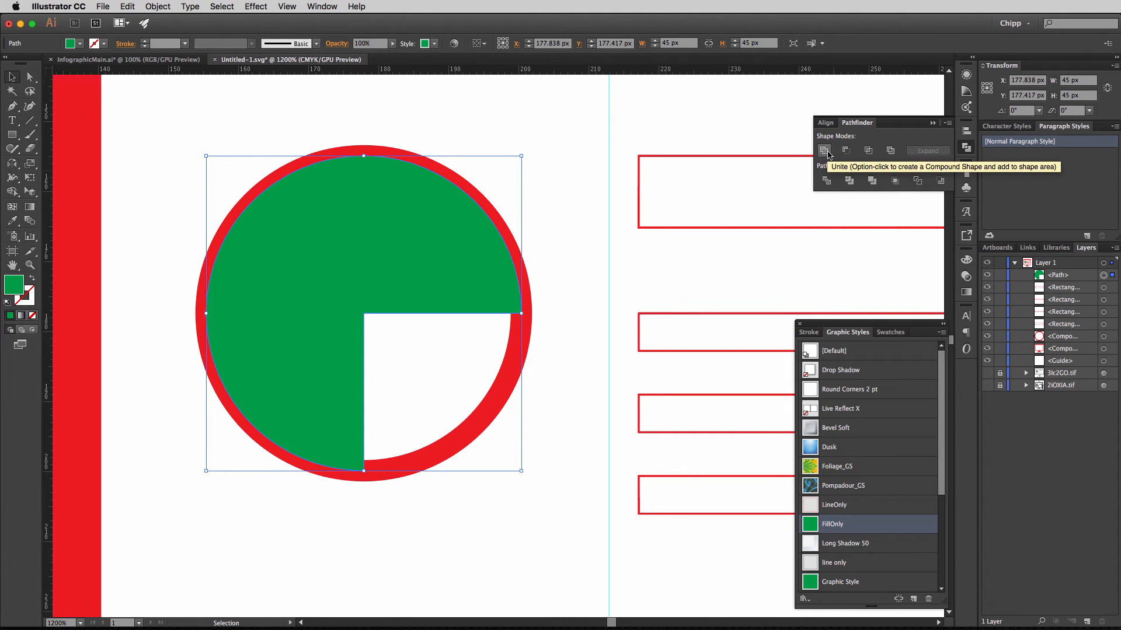
left_click(528, 286, "shift")
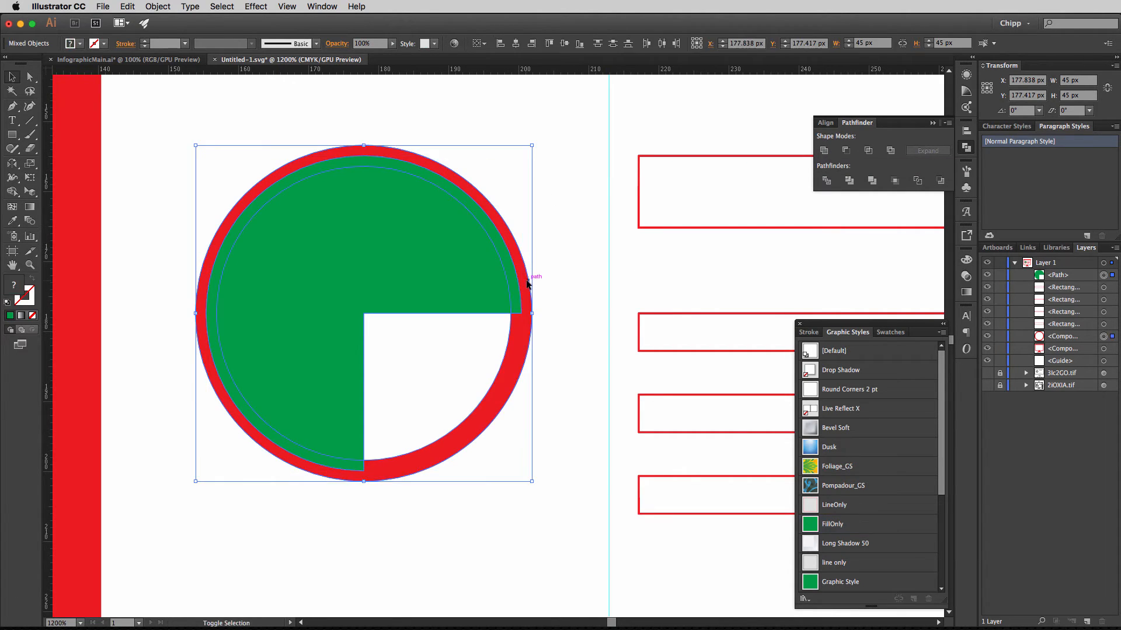
left_click(824, 152)
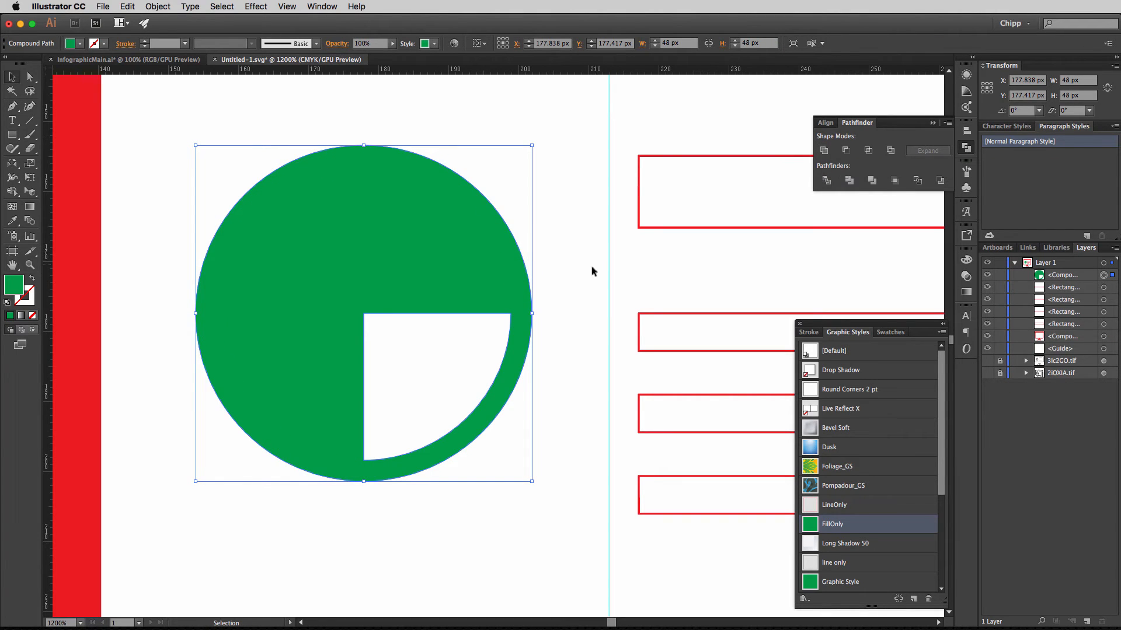
Apply the FillOnly graphic style to the four text bars and the rest of the board icon.
left_click_drag(632, 135, 659, 575)
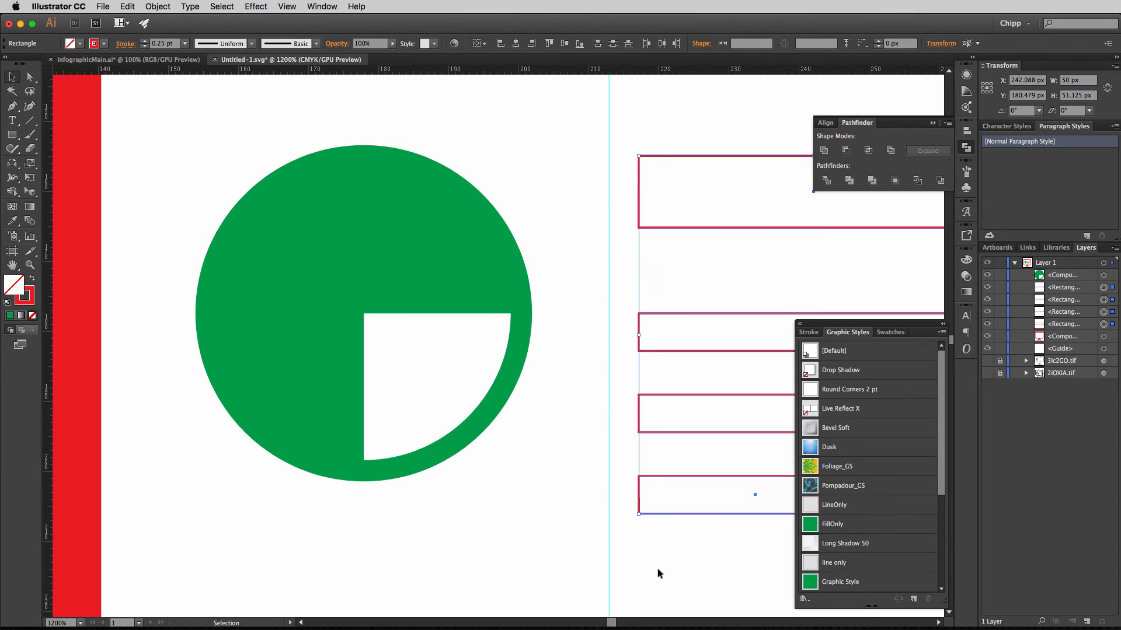
left_click(811, 525)
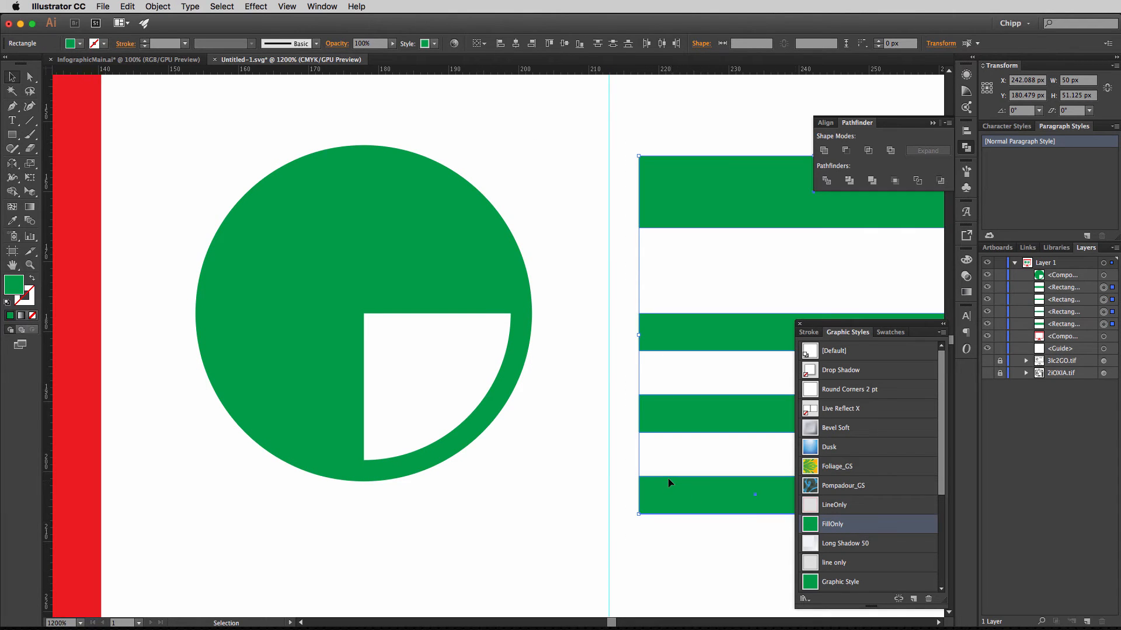
left_click(668, 475, "alt+super")
left_click(668, 476, "alt+super")
left_click(668, 476, "alt+super")
left_click_drag(660, 427, 476, 325)
key("super+a")
left_click(828, 528)
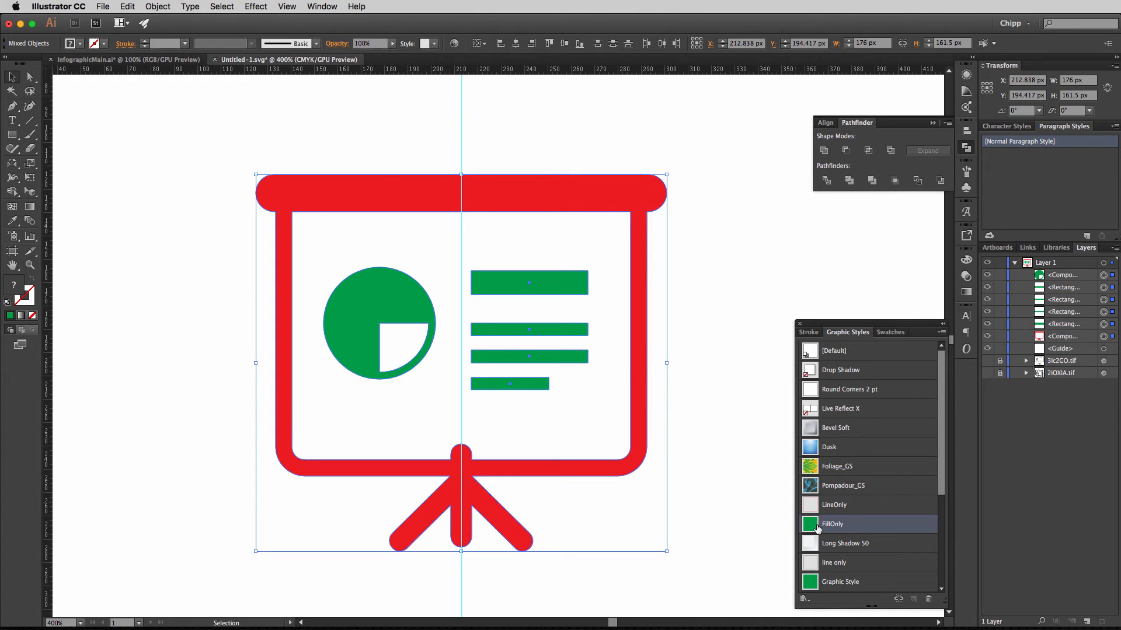
left_click(733, 251)
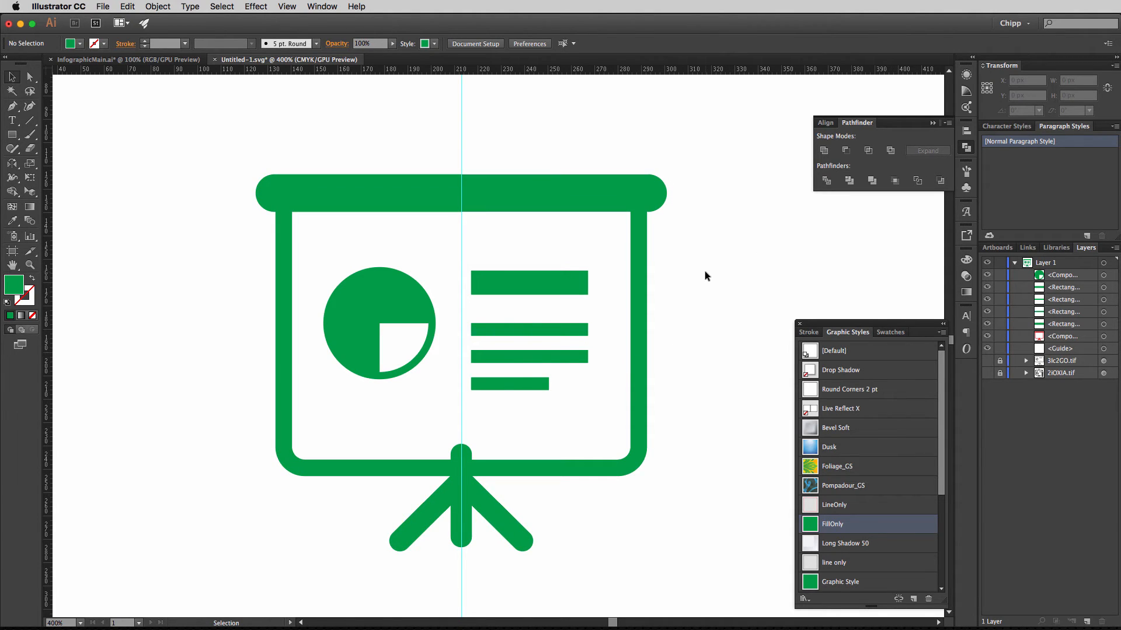
left_click_drag(222, 125, 680, 569)
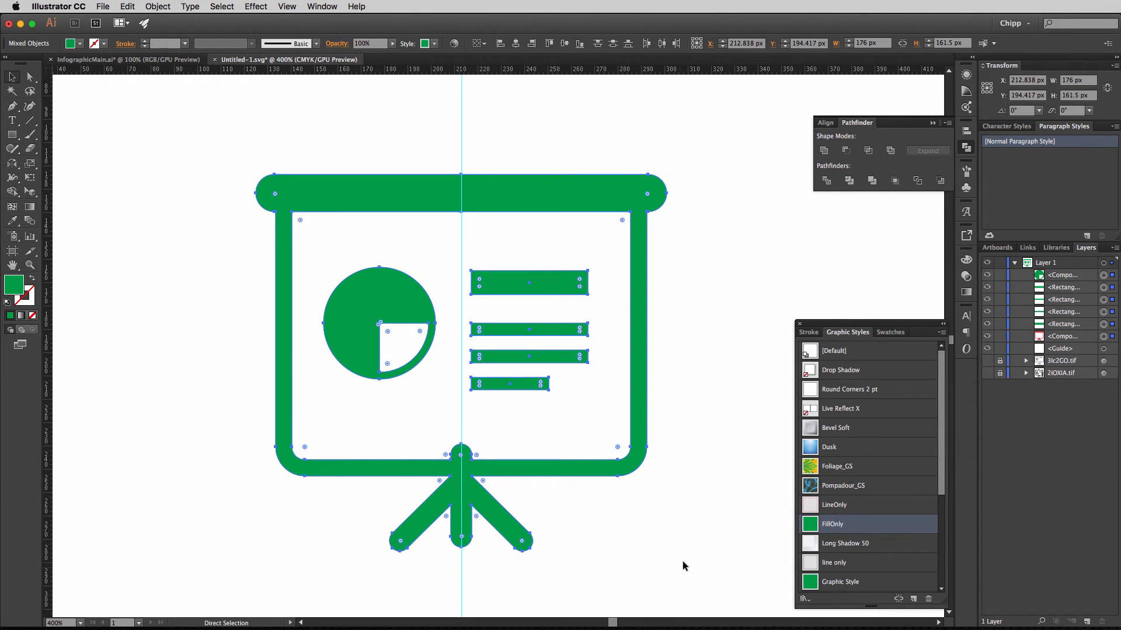
left_click(706, 360)
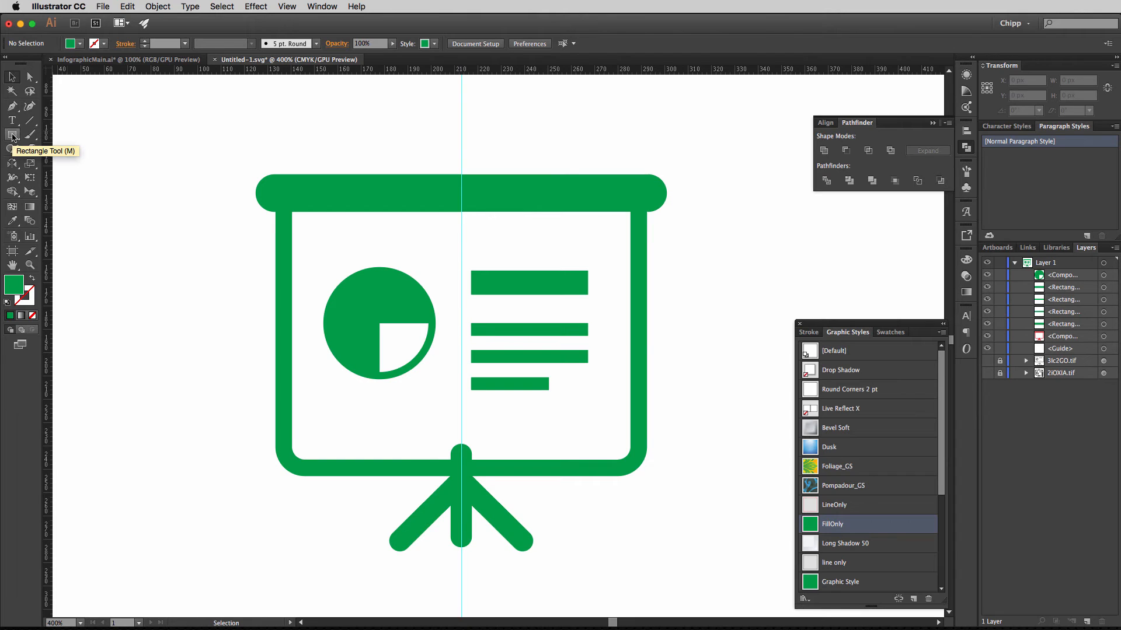
Draw a filled rectangle about 149.25 by 115.5 px over the board's inner area, reaching into its frame and centred on the guide.
left_click(12, 135)
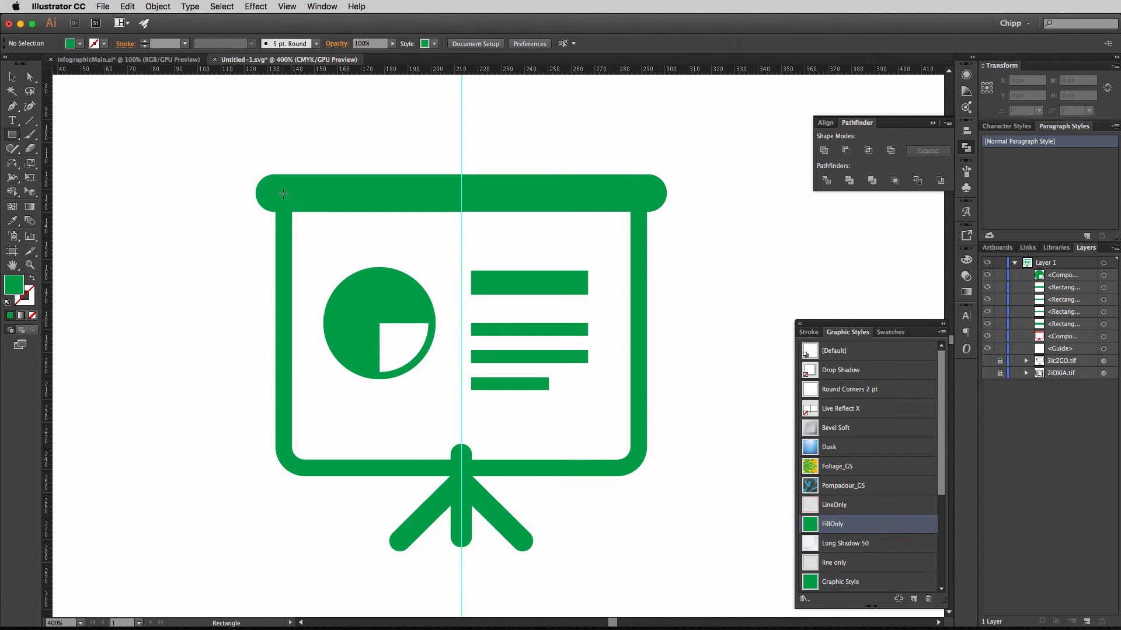
left_click_drag(283, 194, 635, 463)
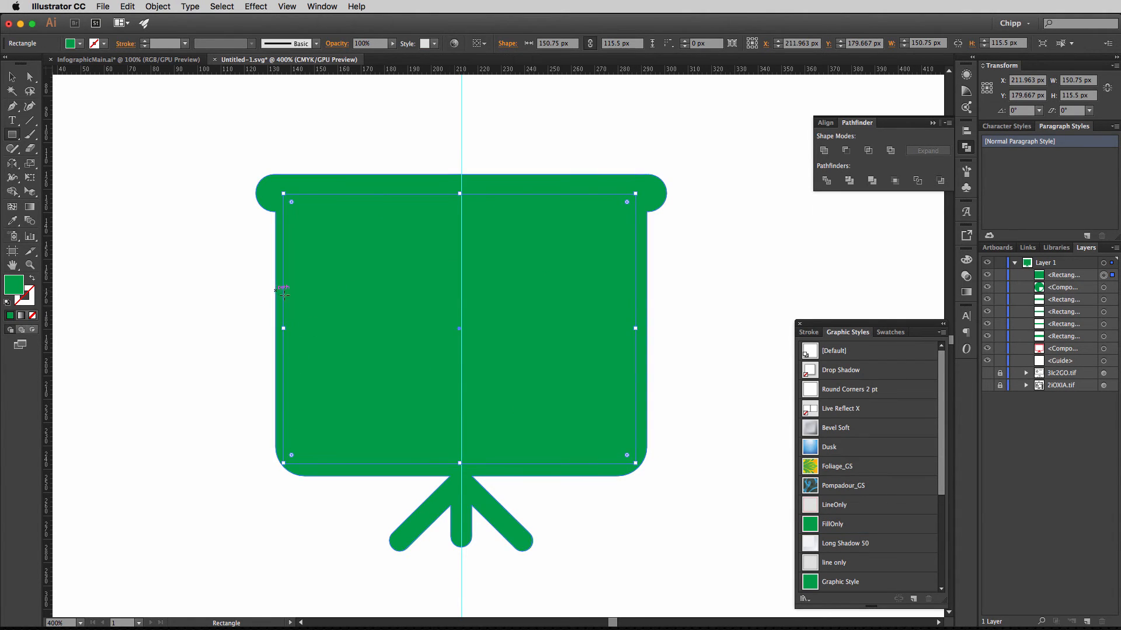
left_click_drag(283, 328, 287, 327)
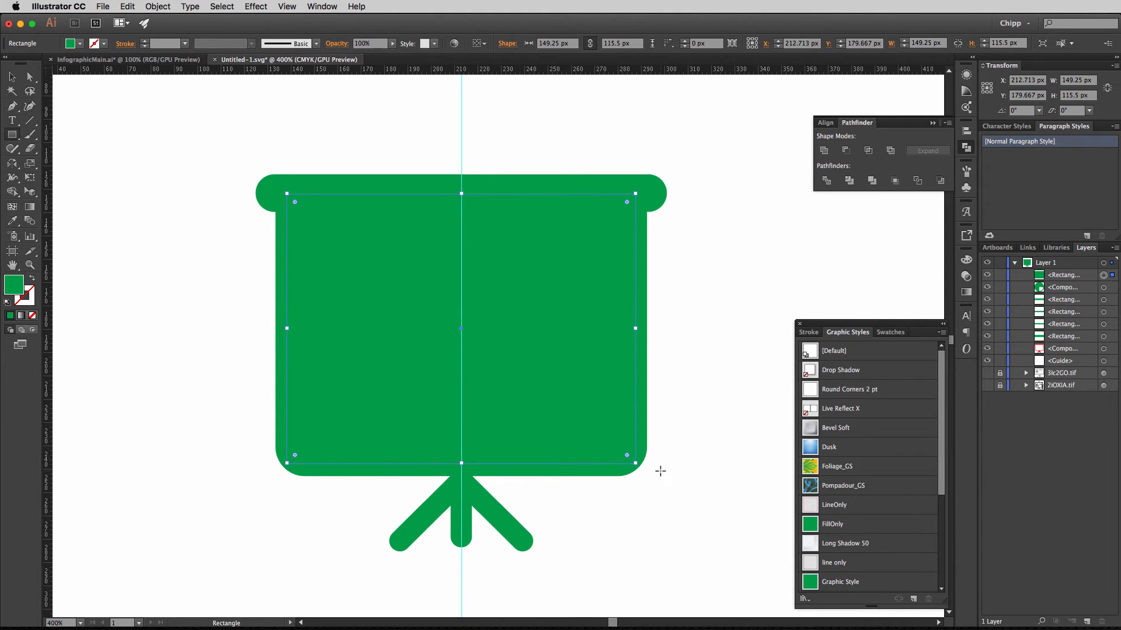
key("v")
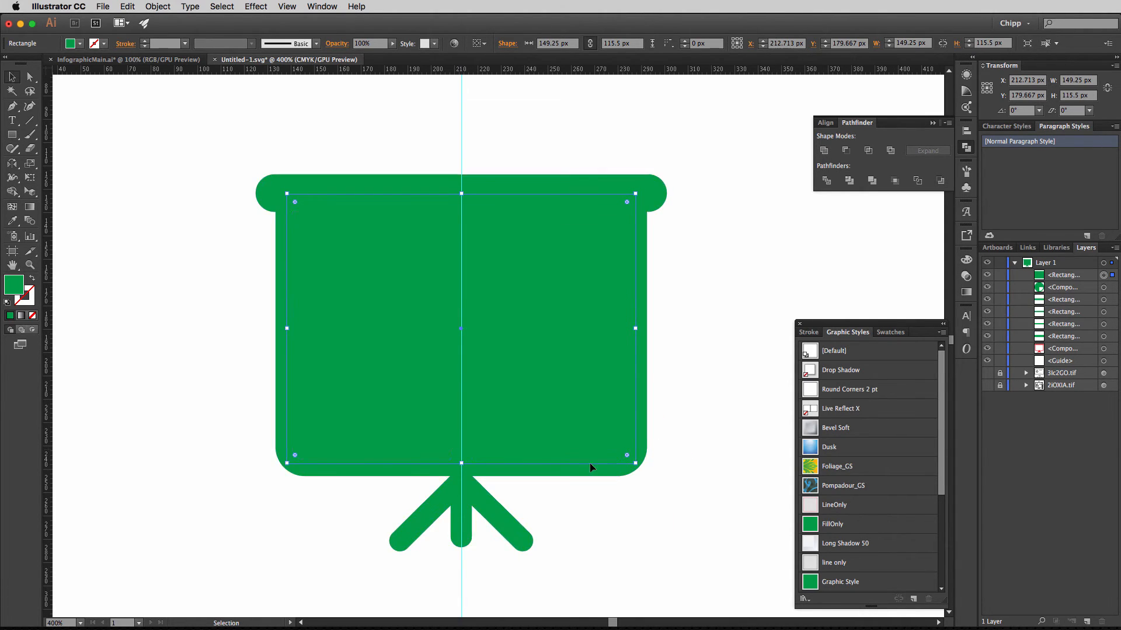
Unite the filled rectangle with the board and stand shape using Pathfinder, and apply the LineOnly graphic style to the merged shape.
left_click(475, 495, "shift")
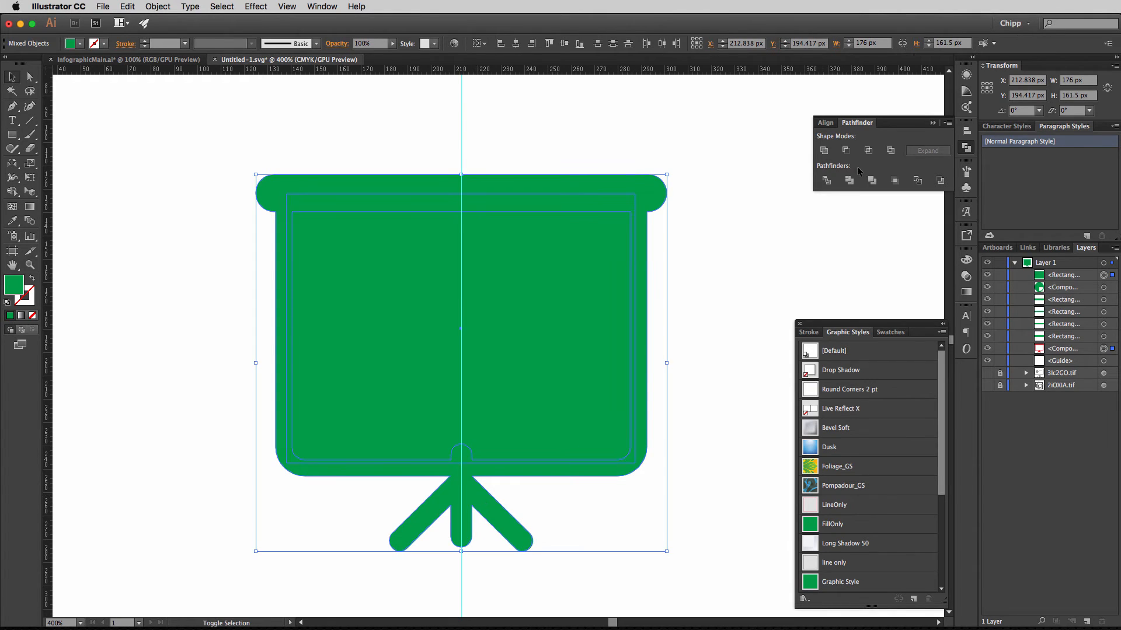
left_click(824, 151)
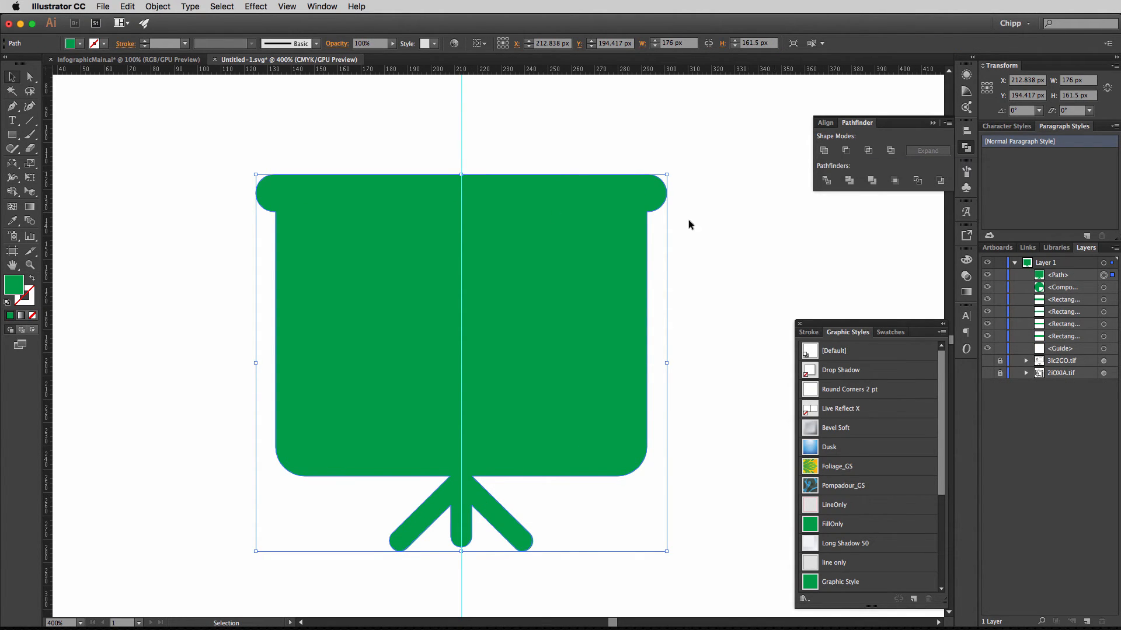
left_click(816, 504)
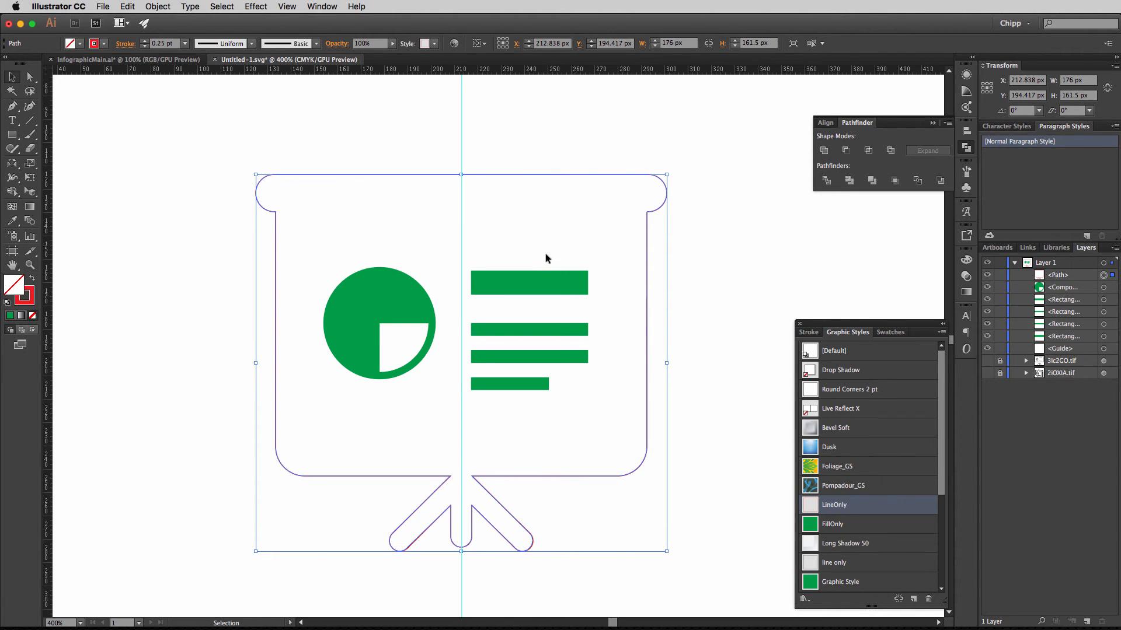
Delete the pie chart and the four text bars inside the board outline.
left_click_drag(307, 223, 616, 420)
key("Delete")
Offset the merged board outline by -1 px with Miter joins and preview on.
left_click(550, 177)
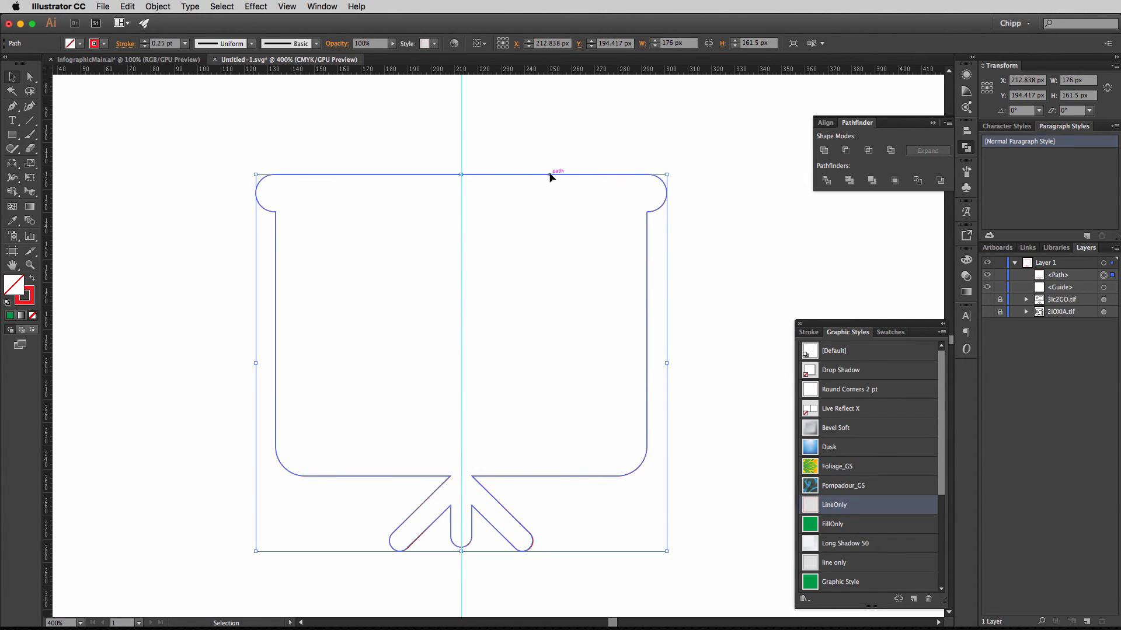
left_click(156, 6)
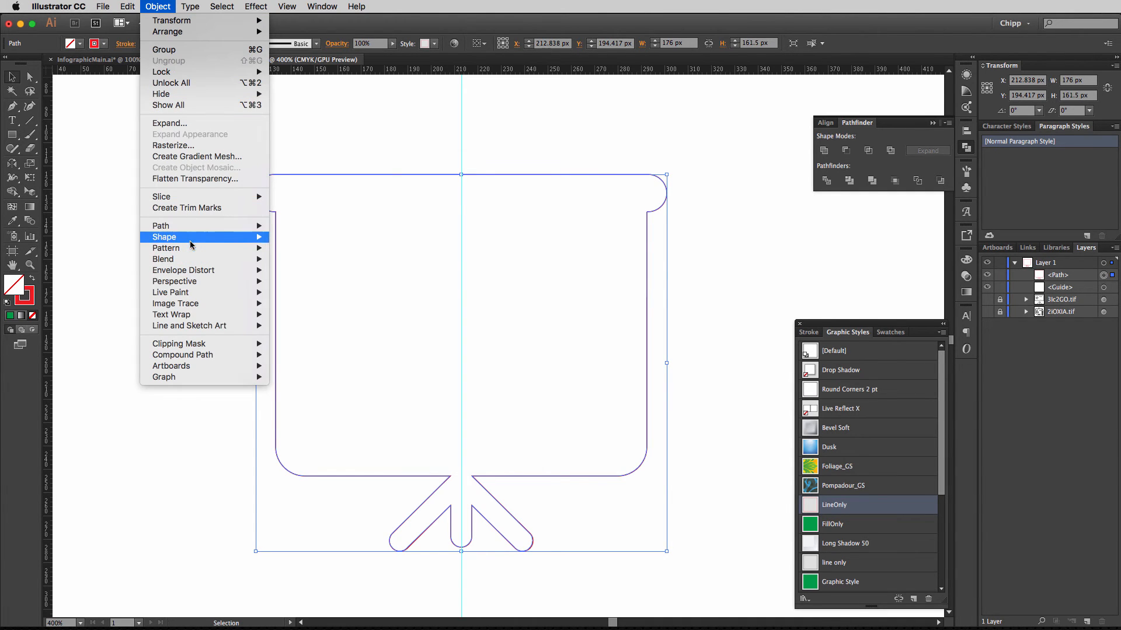
mouse_move(186, 239)
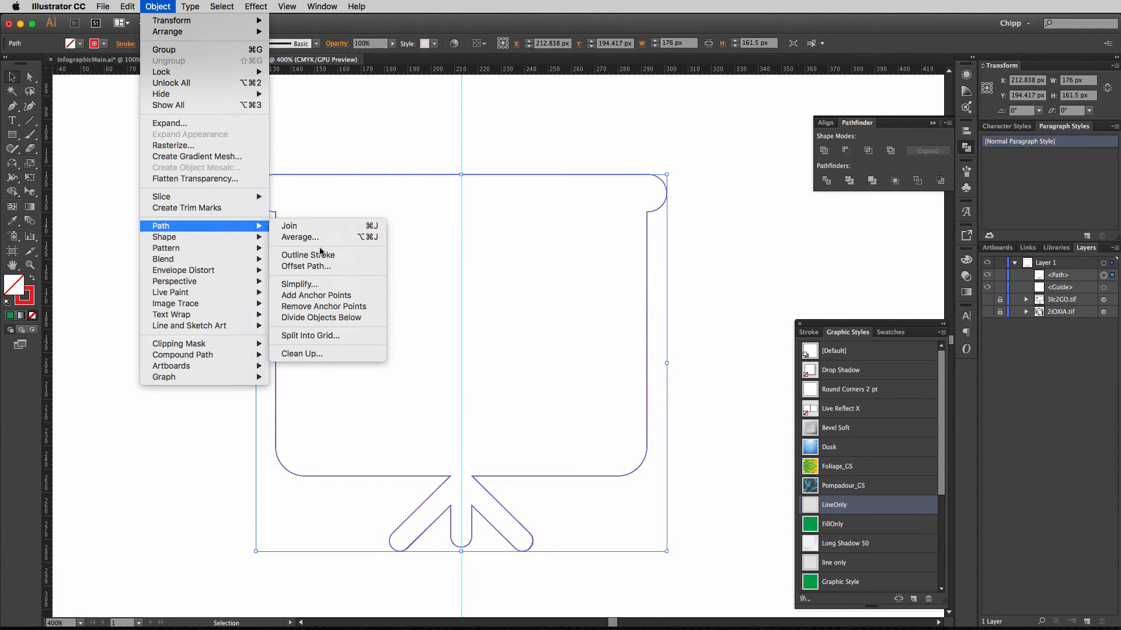
left_click(315, 267)
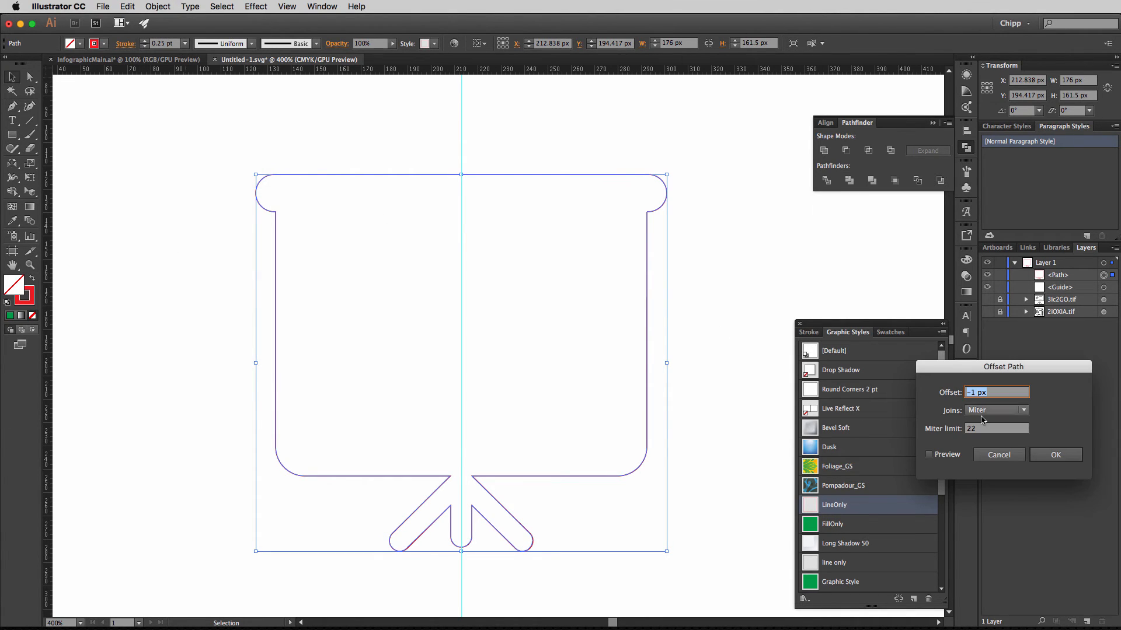
left_click_drag(984, 368, 791, 213)
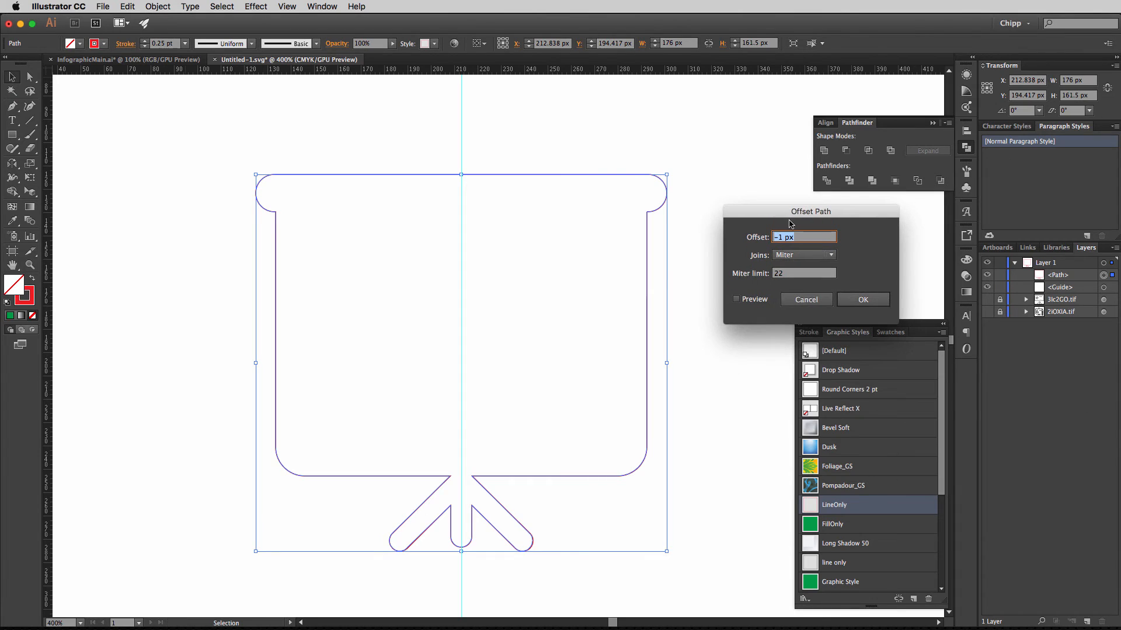
left_click(752, 300)
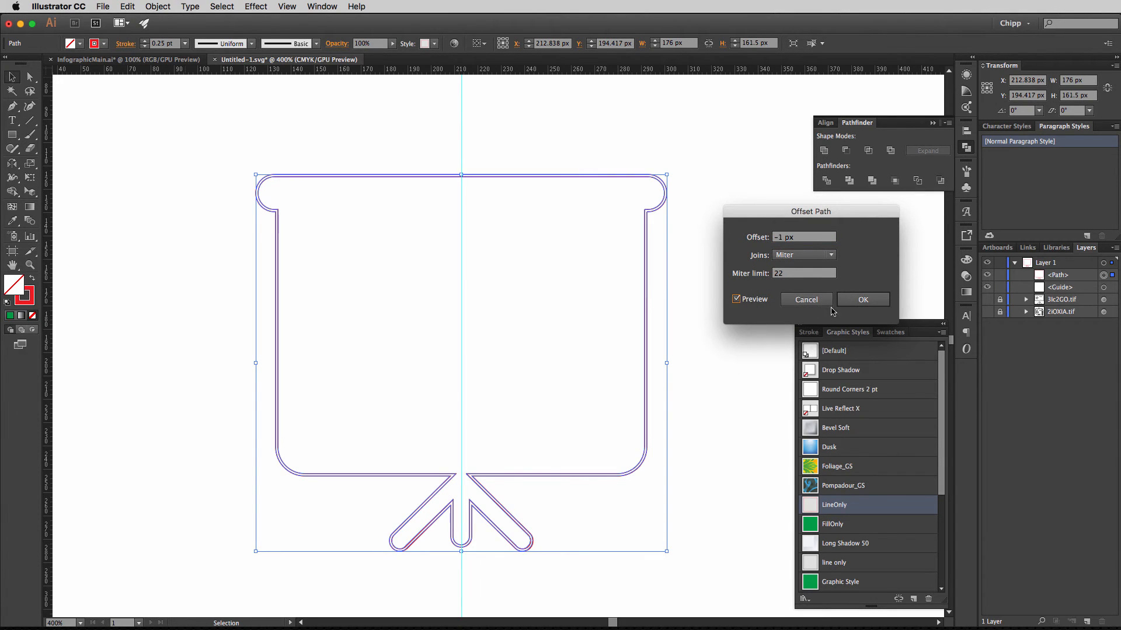
left_click(863, 299)
Delete the original outer board outline, keeping only the inset copy.
left_click(692, 211)
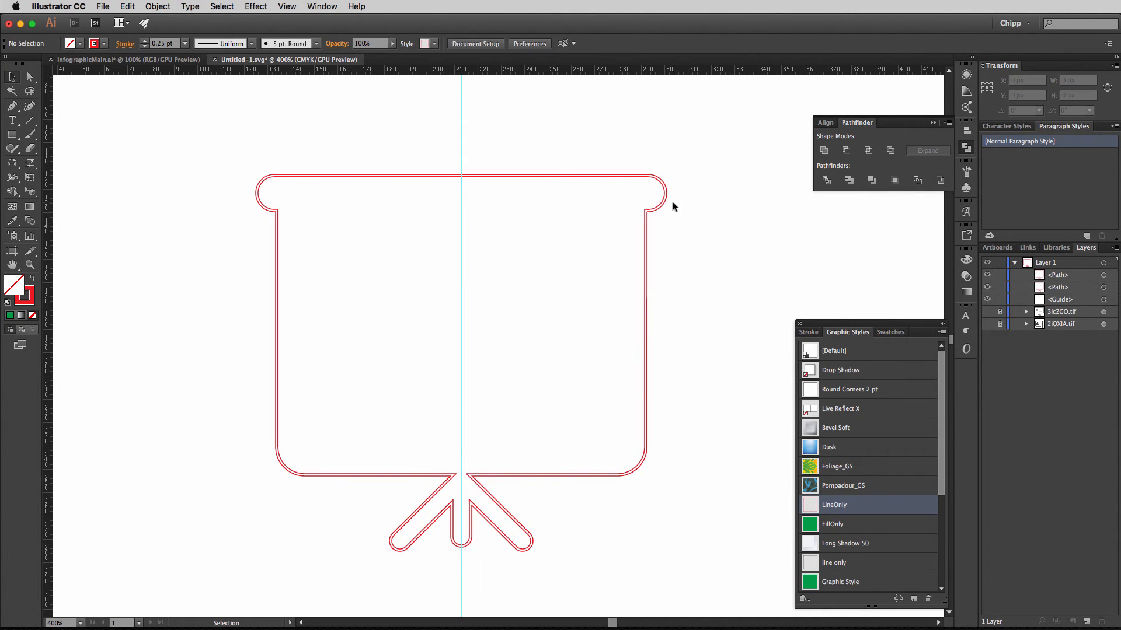
left_click(663, 205)
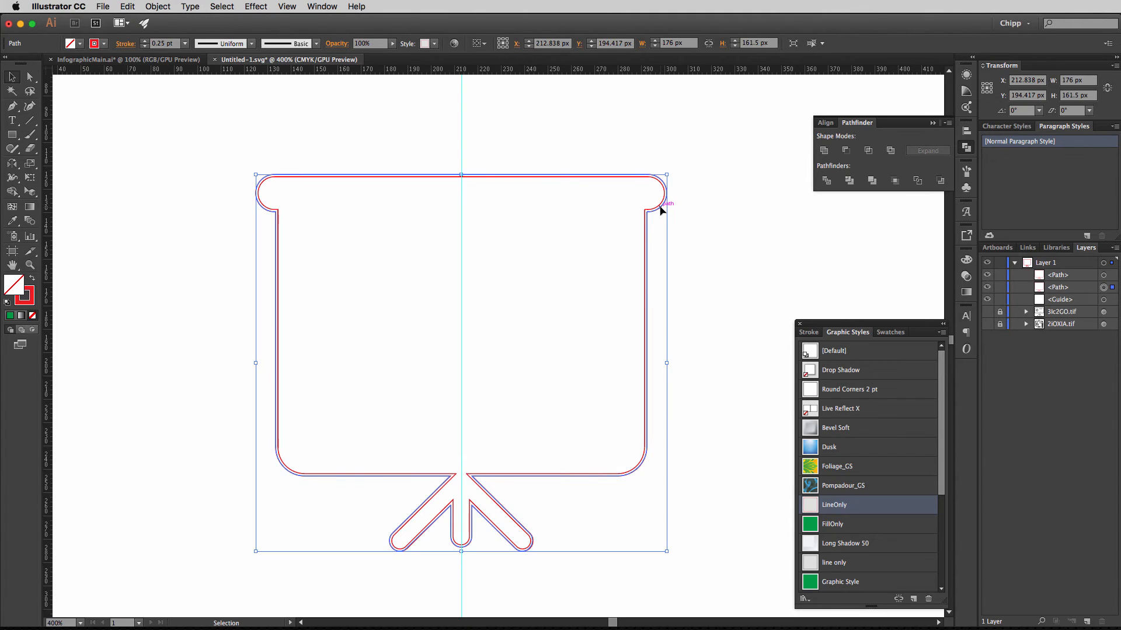
key("Delete")
Apply the FillOnly graphic style to the inset board silhouette and change its fill to the yellow swatch.
left_click(645, 230)
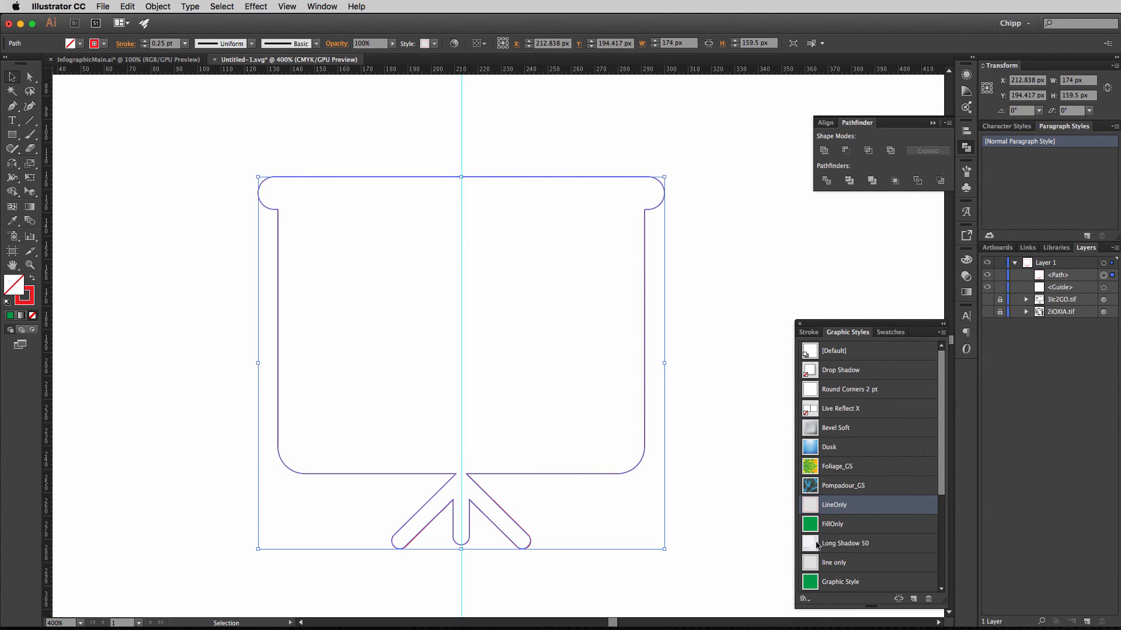
left_click(815, 520)
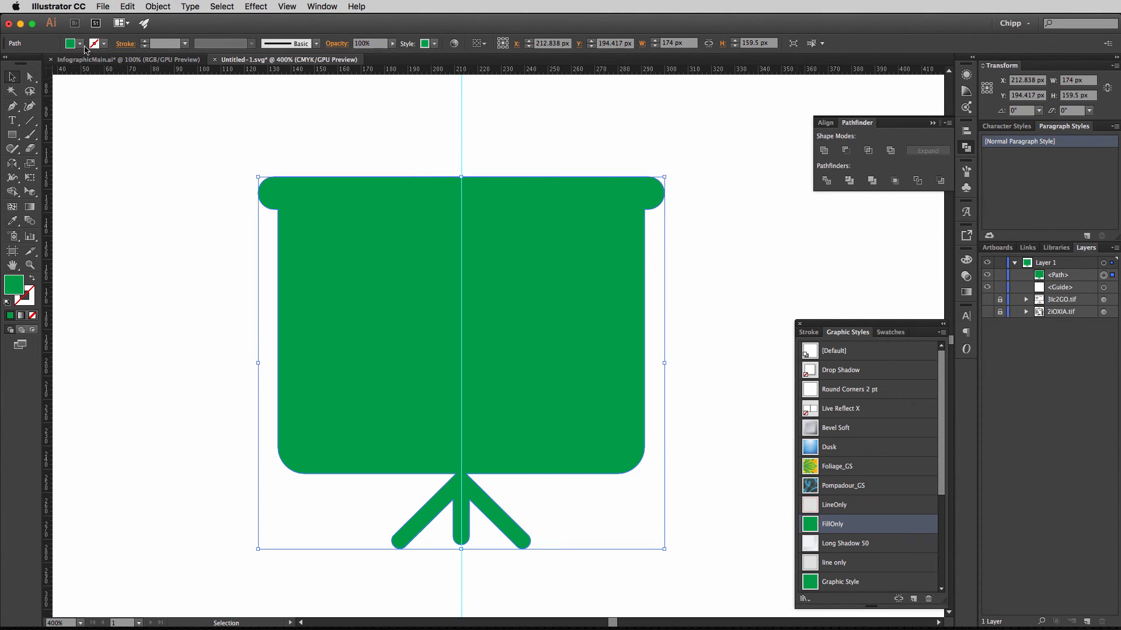
left_click(71, 46)
left_click(49, 64)
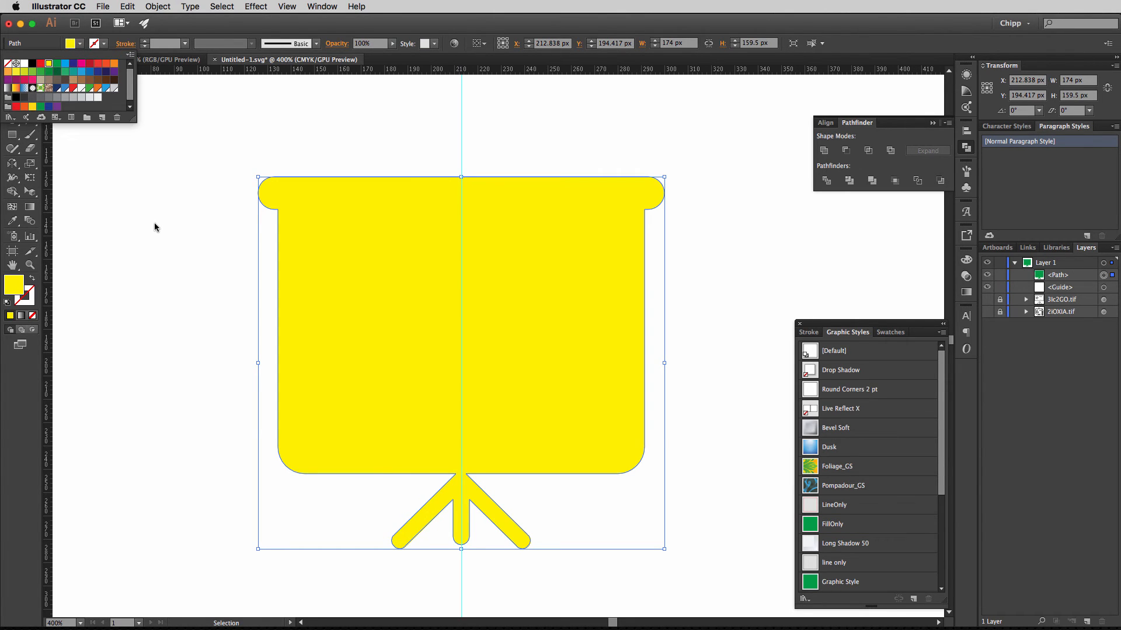
left_click(153, 222)
Paste the copied green board artwork in place over the yellow backing and group all the artwork.
left_click(127, 6)
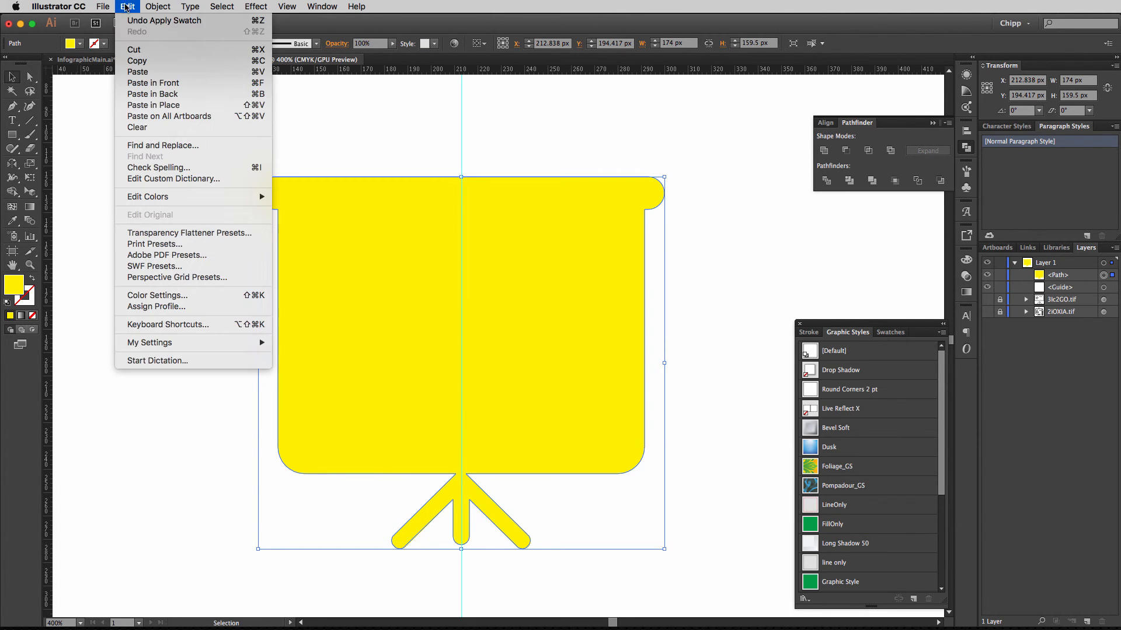
left_click(151, 106)
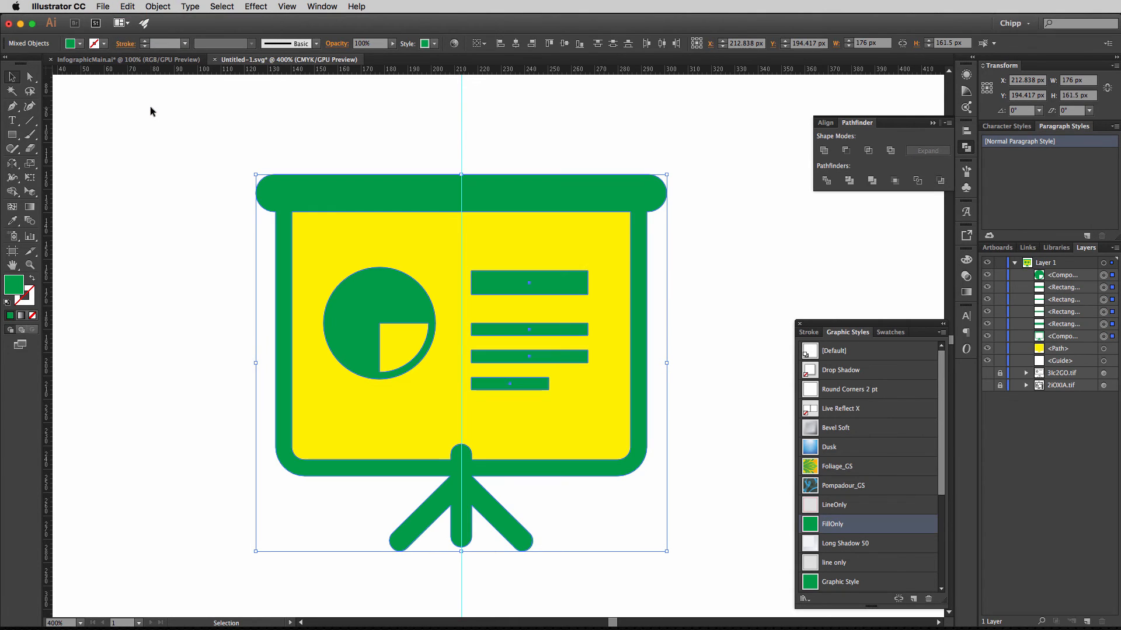
left_click(180, 160)
left_click_drag(190, 124, 686, 455)
scroll(720, 368, "up", 5)
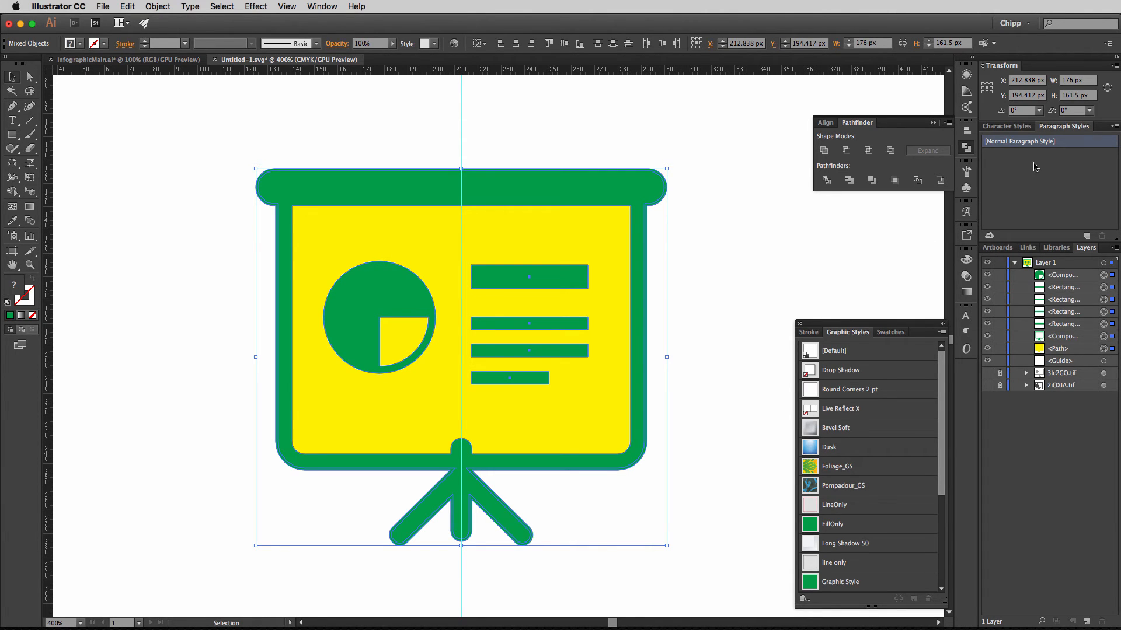
left_click(1054, 248)
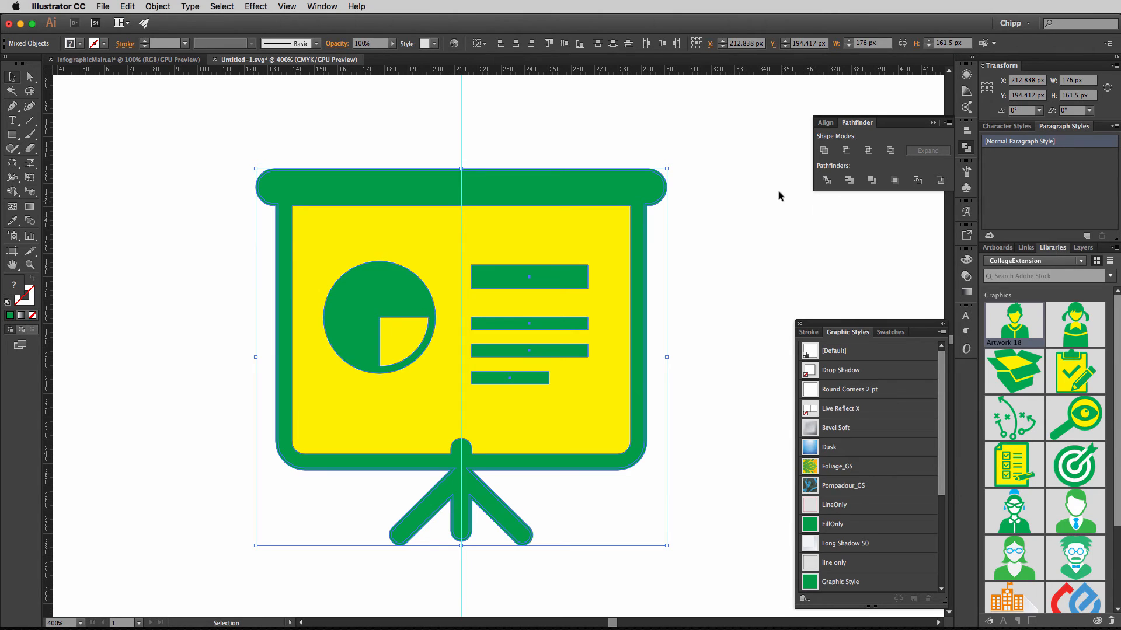
key("ctrl+g")
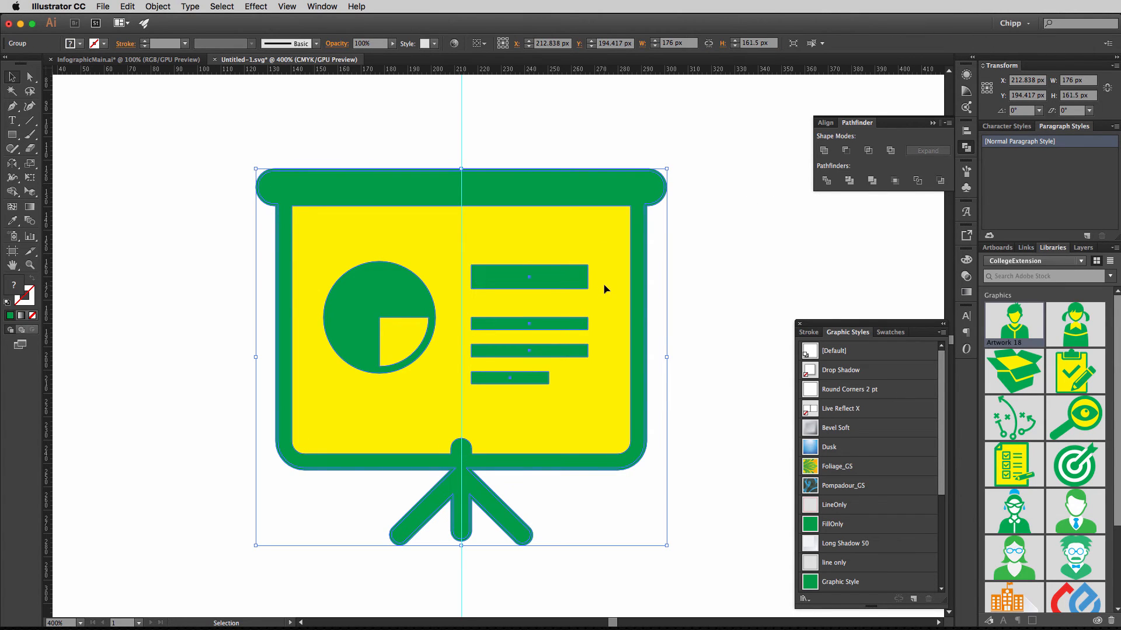
Add the grouped board icon to the CollegeExtension library's graphics.
left_click_drag(604, 287, 1054, 401)
key("a")
key("v")
left_click(726, 194)
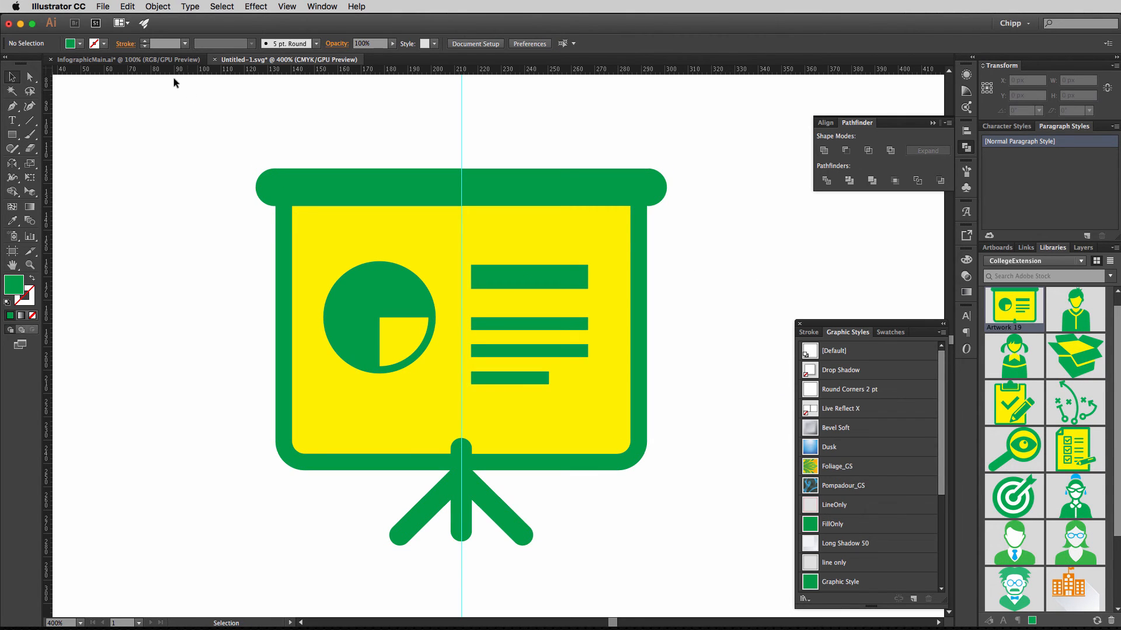
Paste the board icon into InfographicMain.ai beside the clipboard icon and scale it down to about 142 by 130 px.
left_click(141, 61)
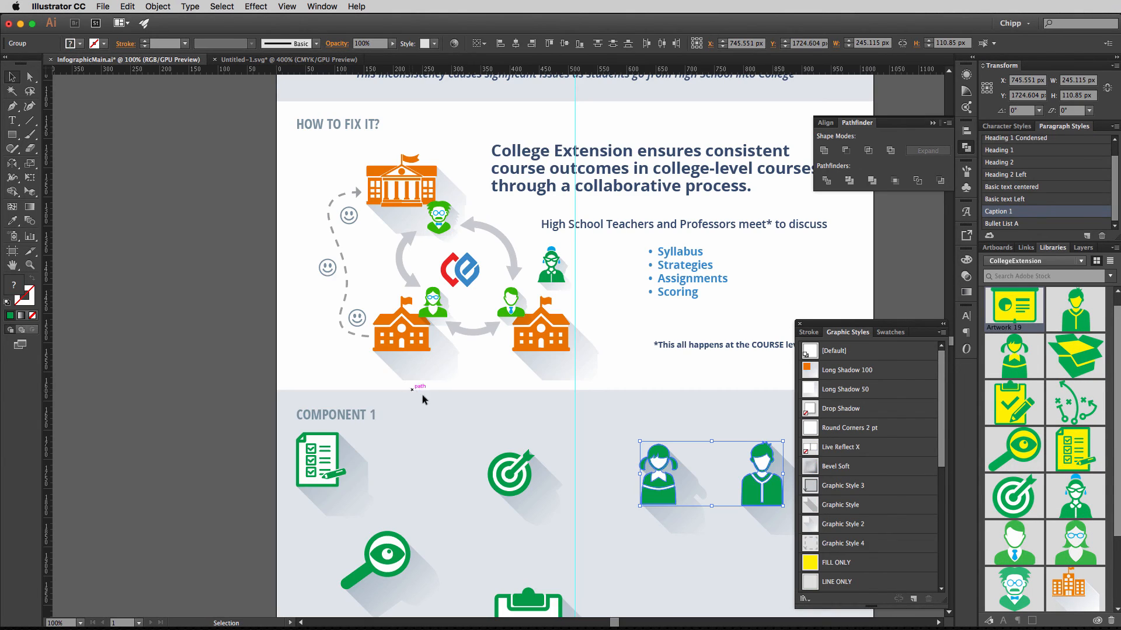
scroll(472, 404, "down", 10)
key("a")
key("ctrl+v")
left_click_drag(497, 331, 693, 233)
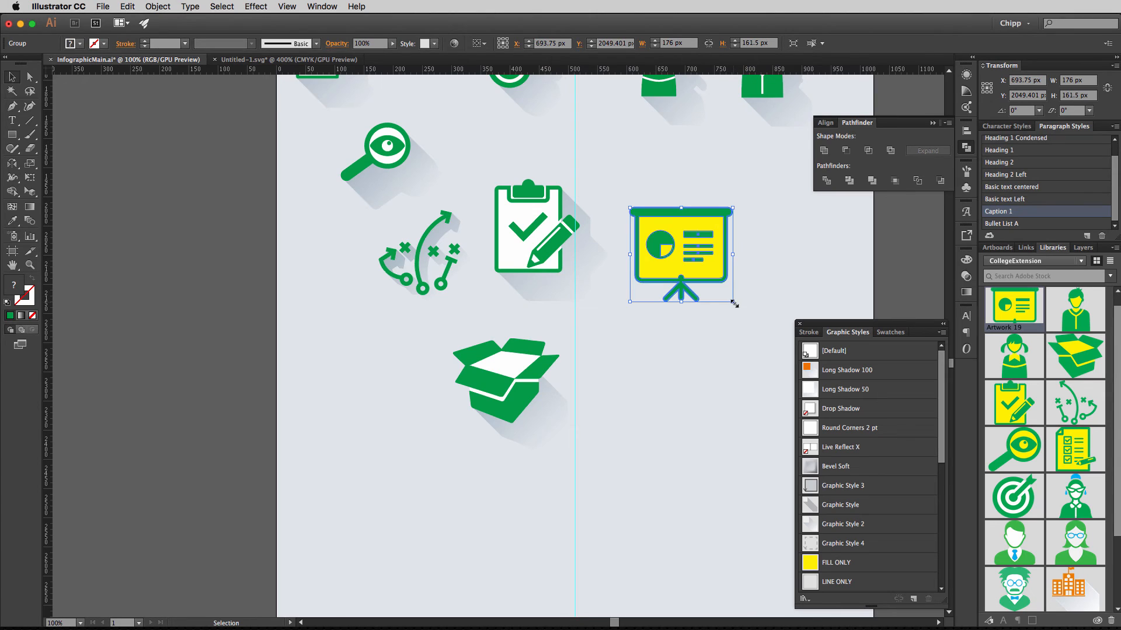
left_click_drag(734, 304, 713, 284)
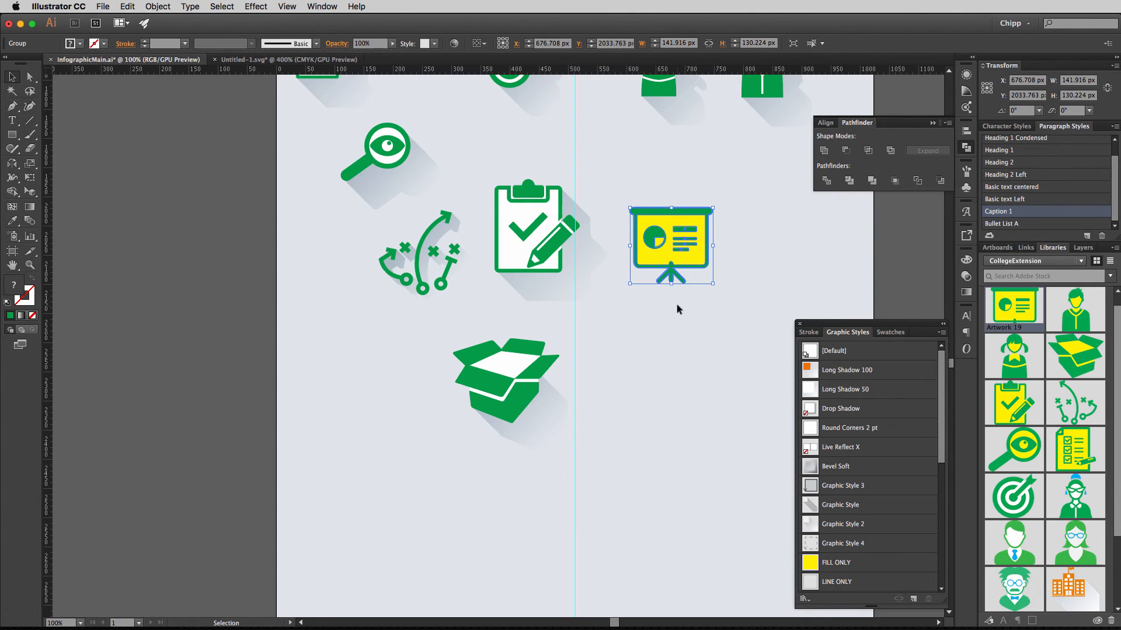
Isolate the icon's yellow backing panel and apply the Long Shadow 100 graphic style to it.
double_click(659, 258)
double_click(658, 258)
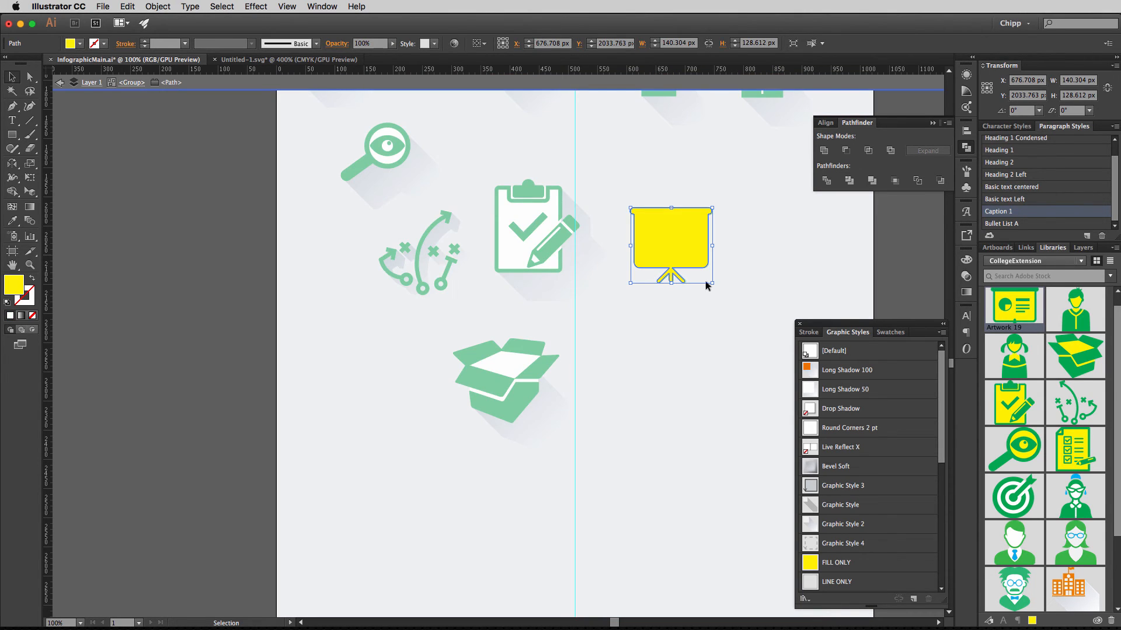
left_click(808, 374)
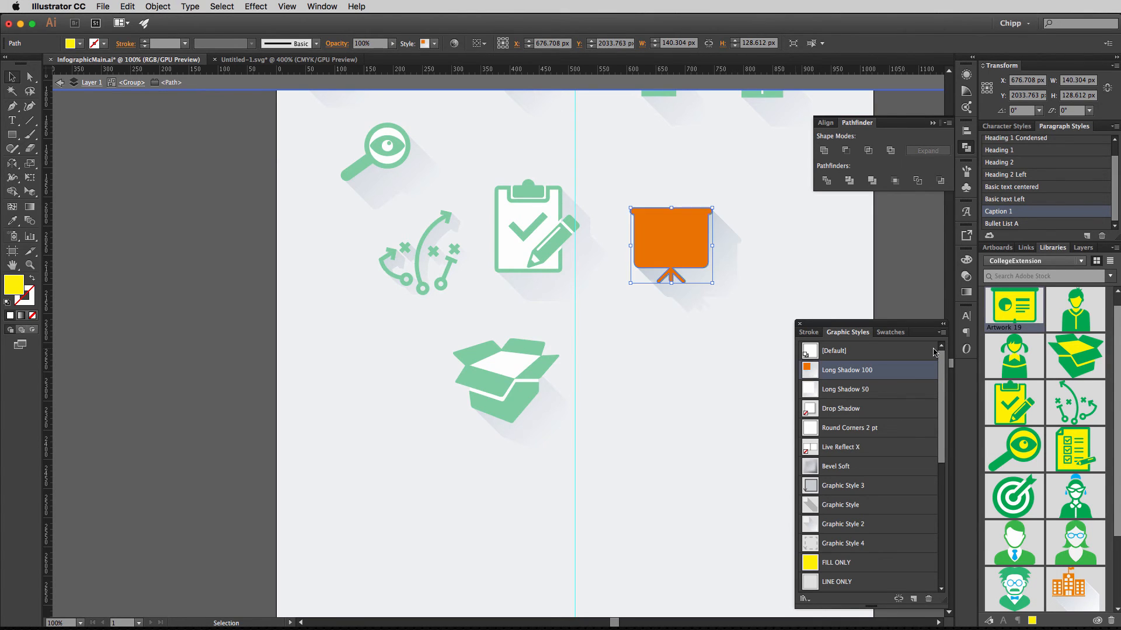
double_click(775, 229)
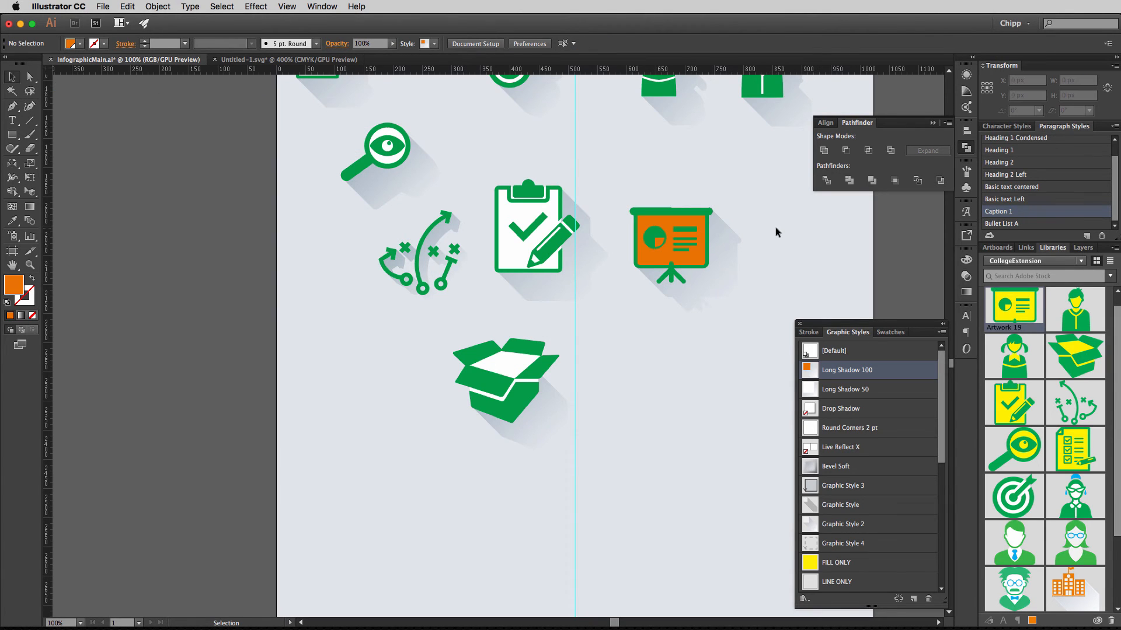
Change the upper fill of the icon's backing panel to the white swatch within the group.
double_click(659, 257)
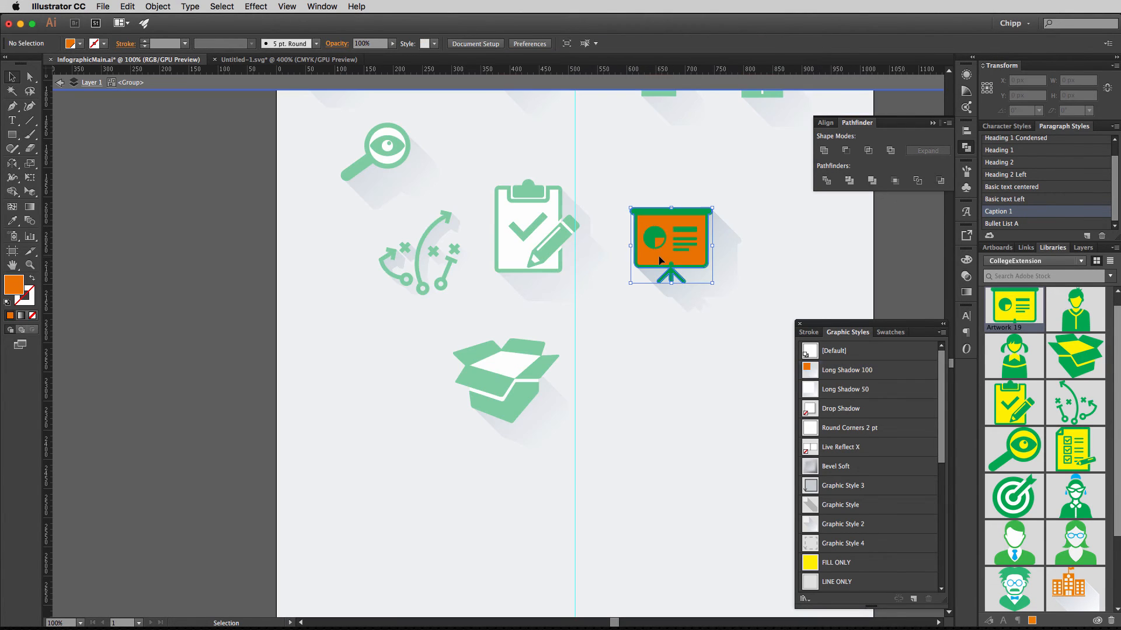
left_click(659, 259)
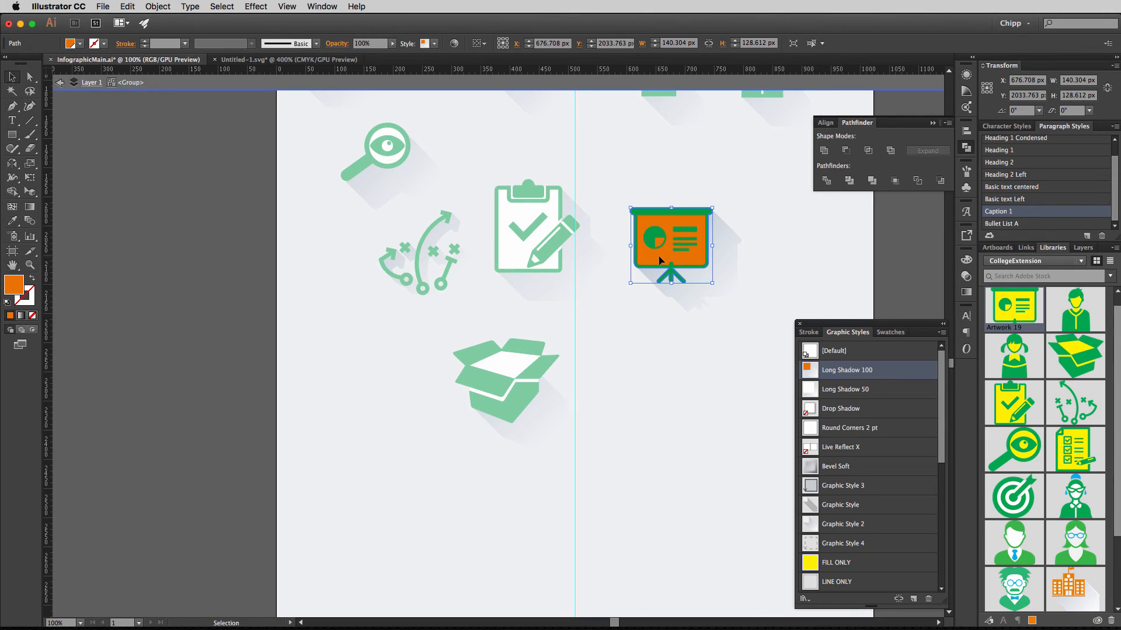
left_click(966, 75)
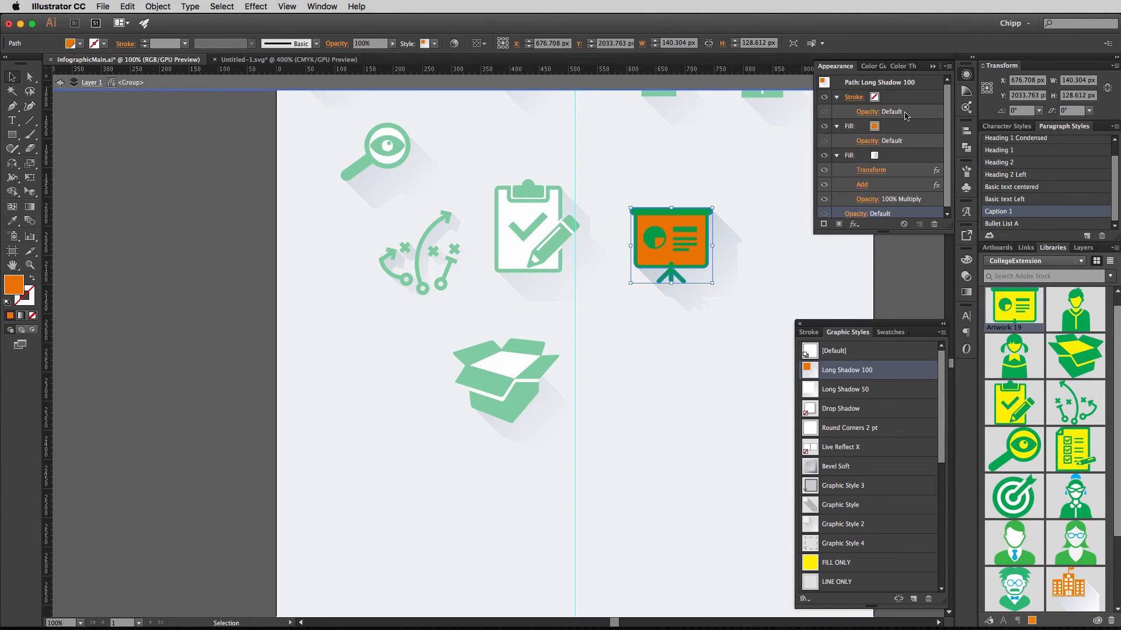
left_click(878, 131)
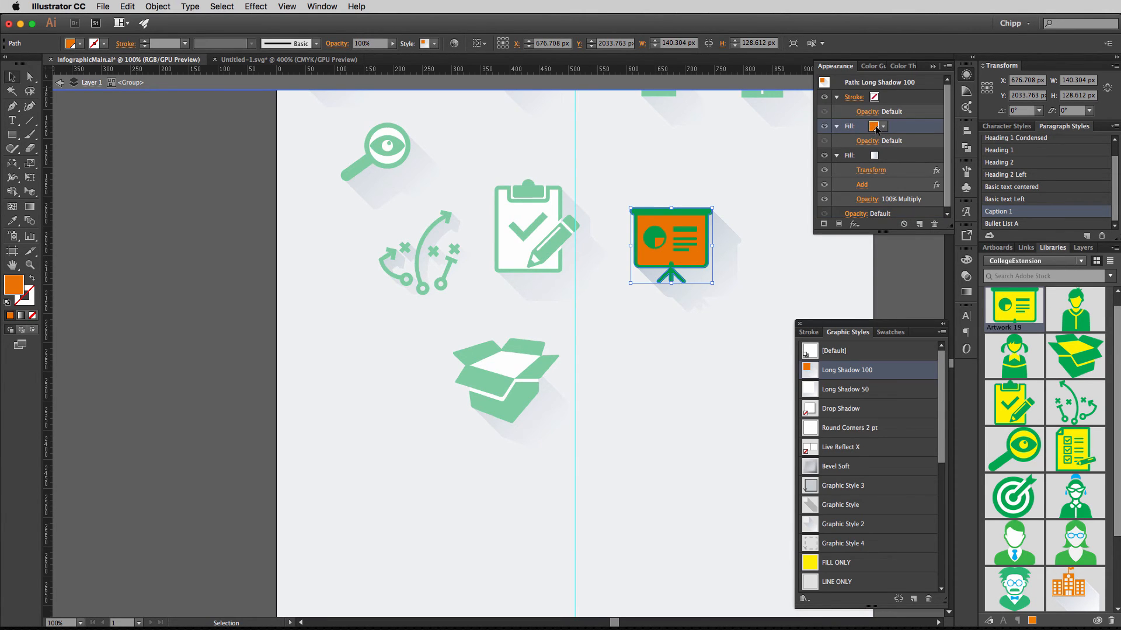
left_click(78, 44)
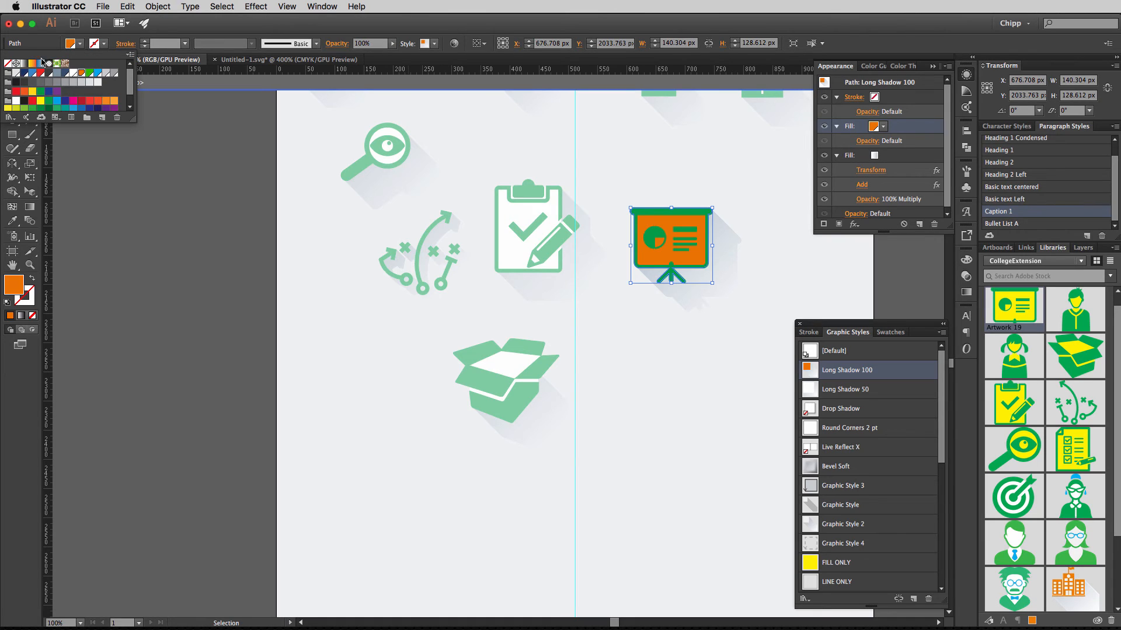
left_click(15, 100)
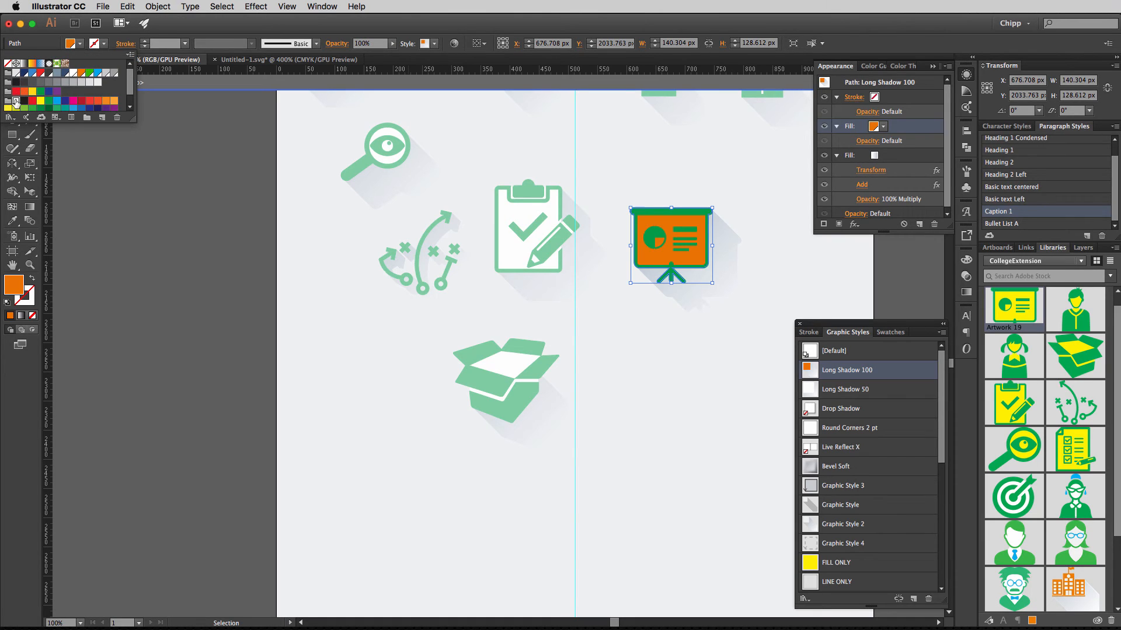
left_click(670, 402)
left_click(670, 403)
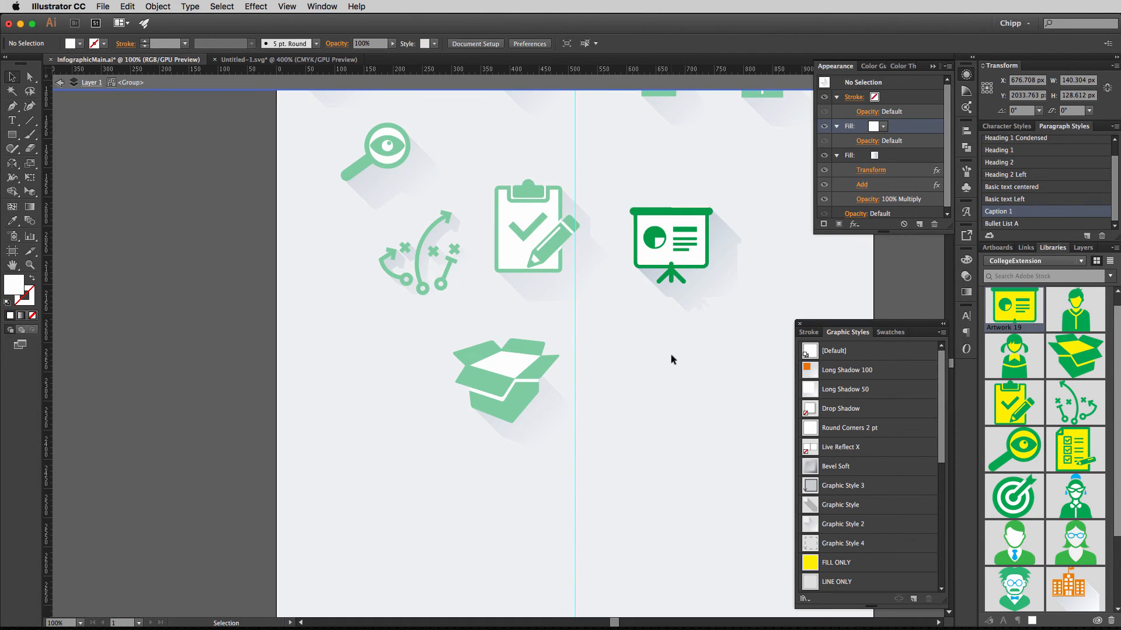
left_click(689, 252)
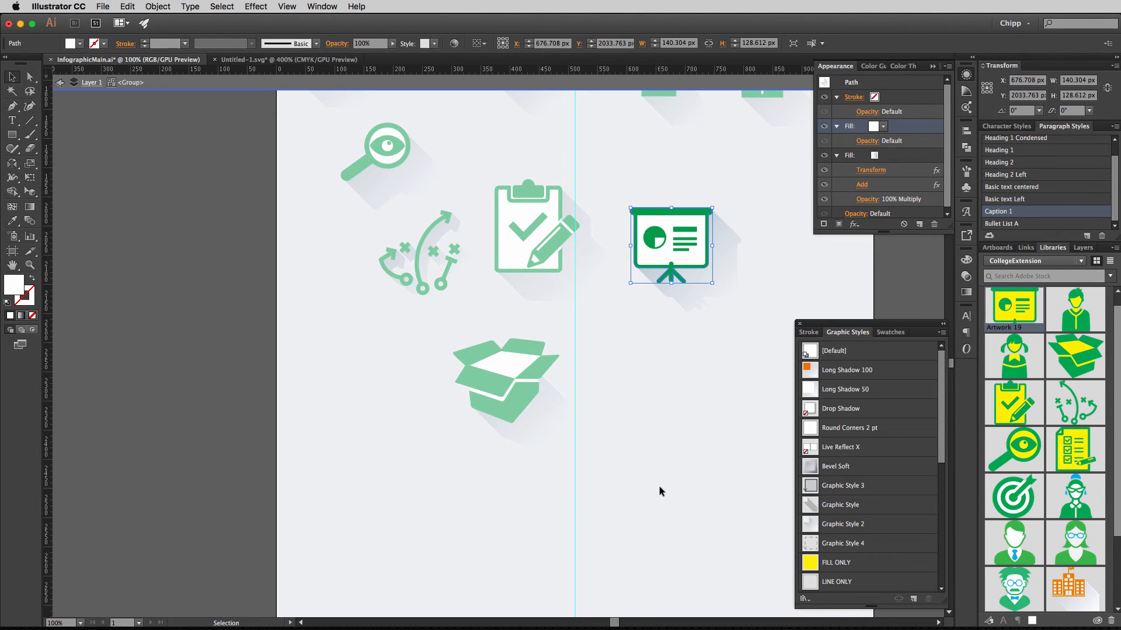
Clear the old board icon artwork from the Untitled-1.svg document, leaving its canvas empty.
left_click(239, 60)
key("super+a")
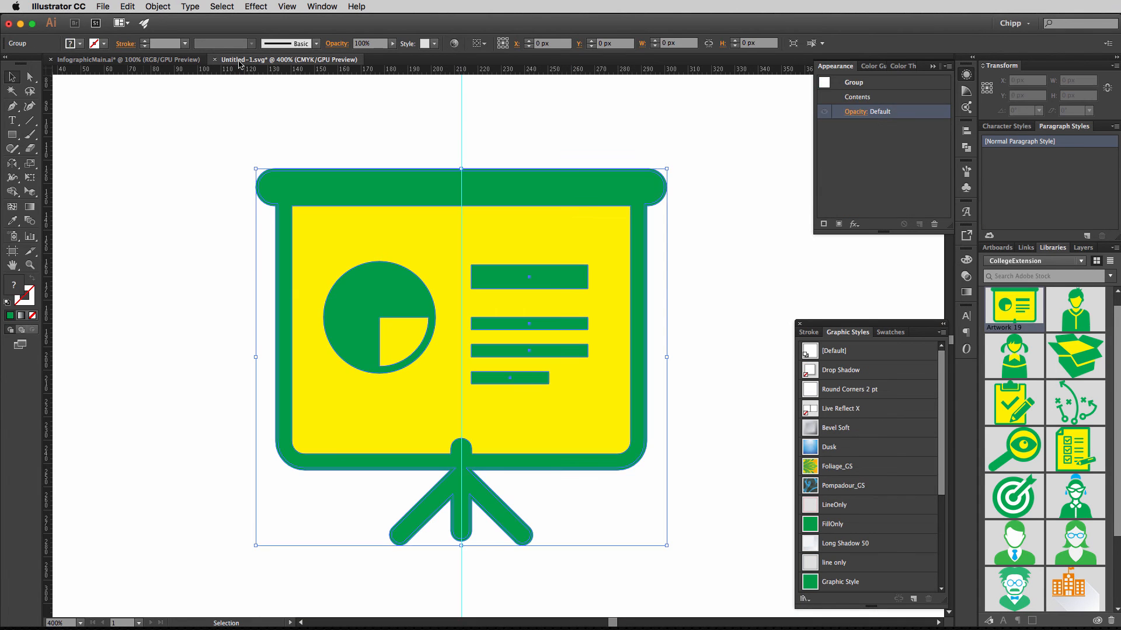
key("BackSpace")
key("super+v")
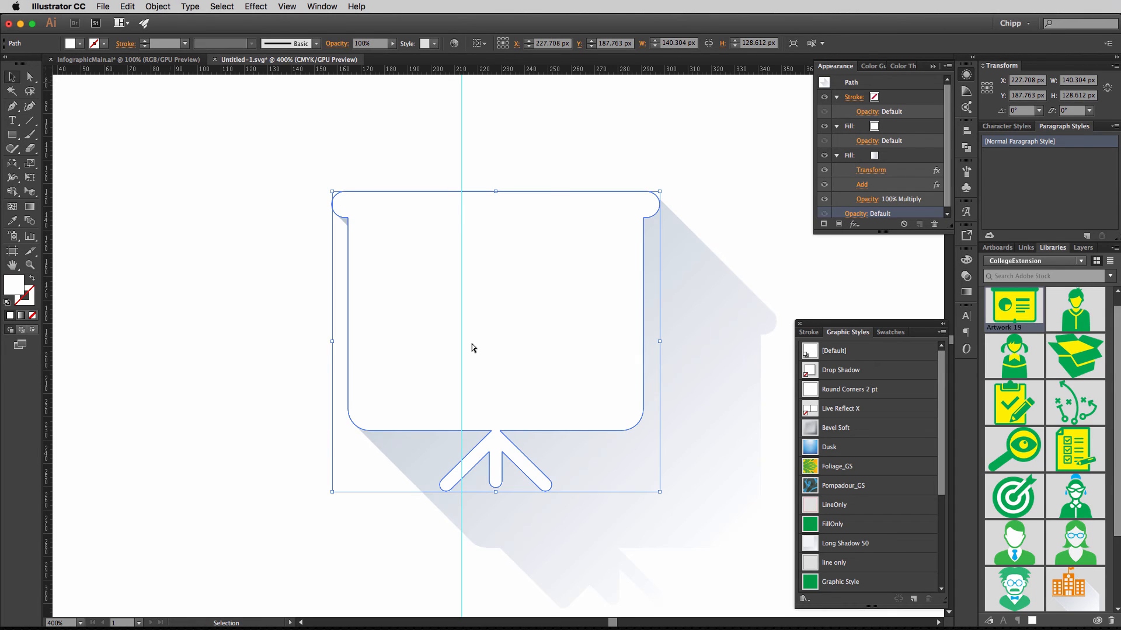
key("BackSpace")
Copy the complete shadowed board icon group from InfographicMain.ai into Untitled-1.svg and center it roughly on the vertical guide.
left_click(119, 58)
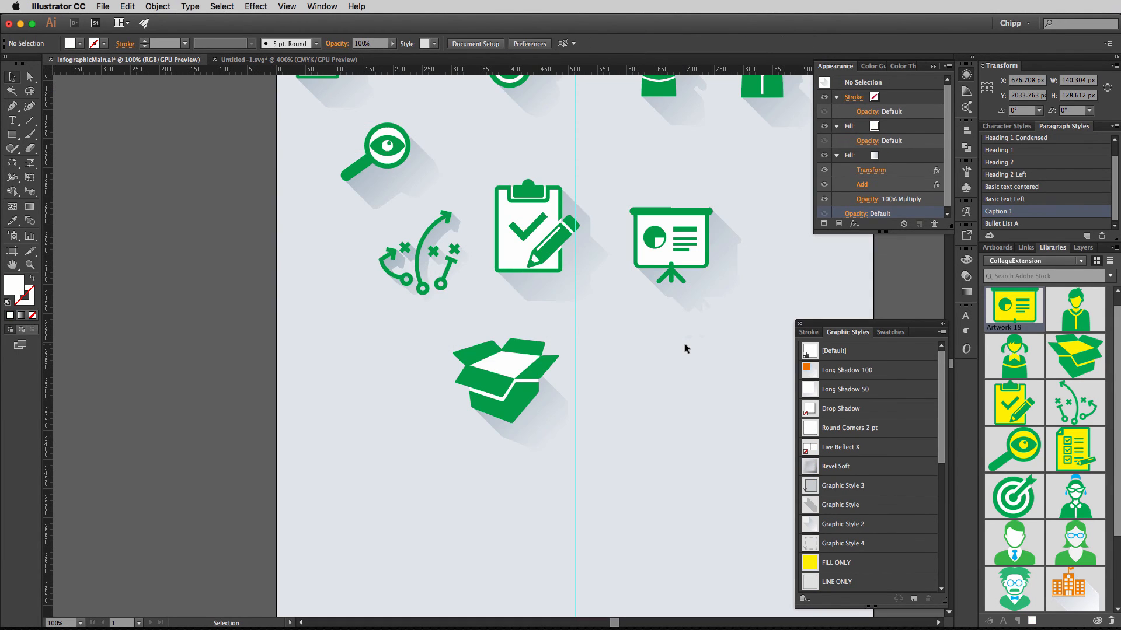
left_click(660, 241)
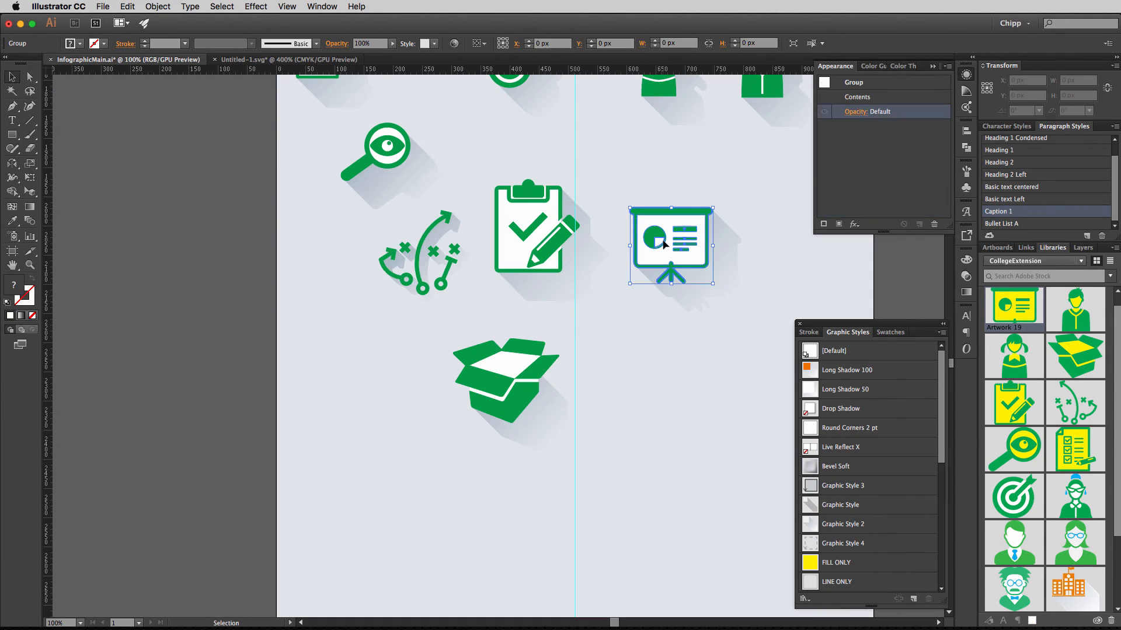
left_click(674, 343)
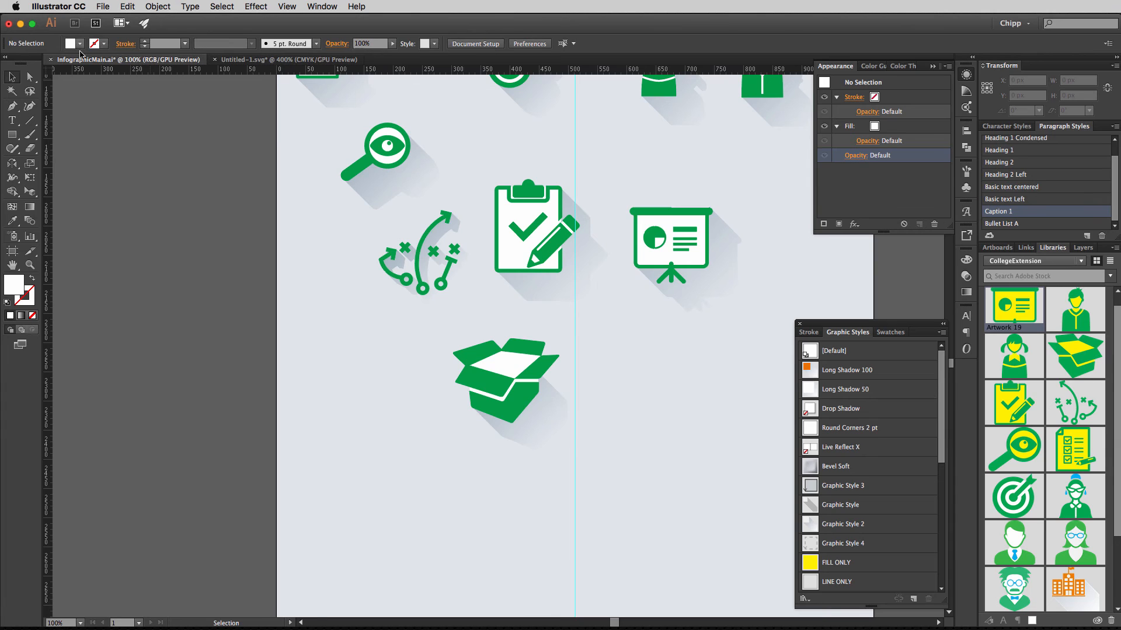
left_click(289, 60)
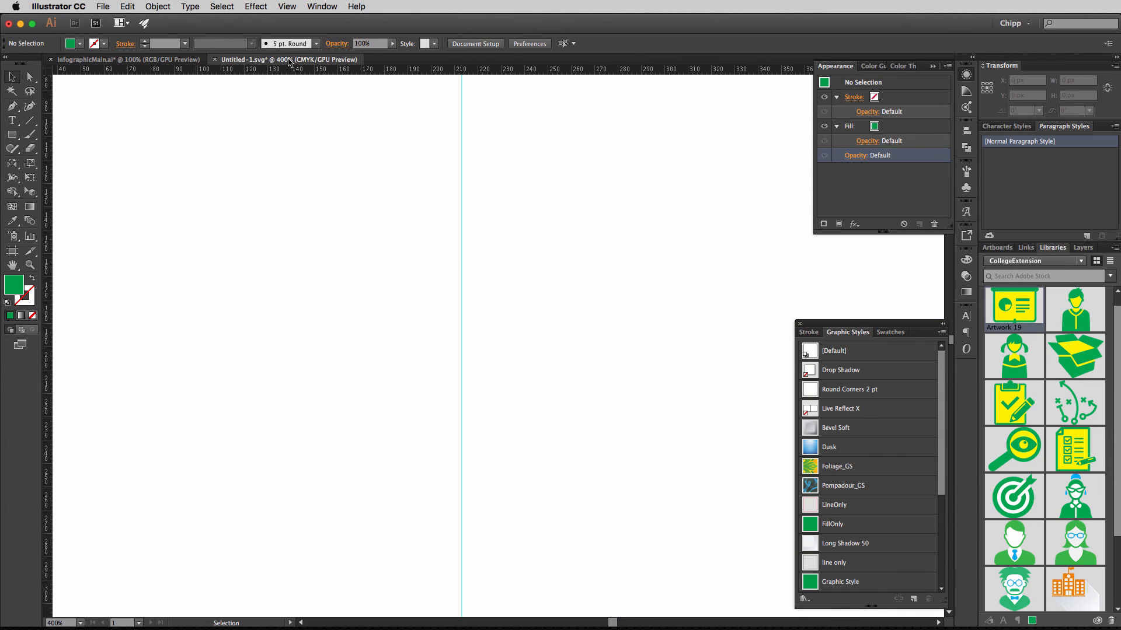
key("super+v")
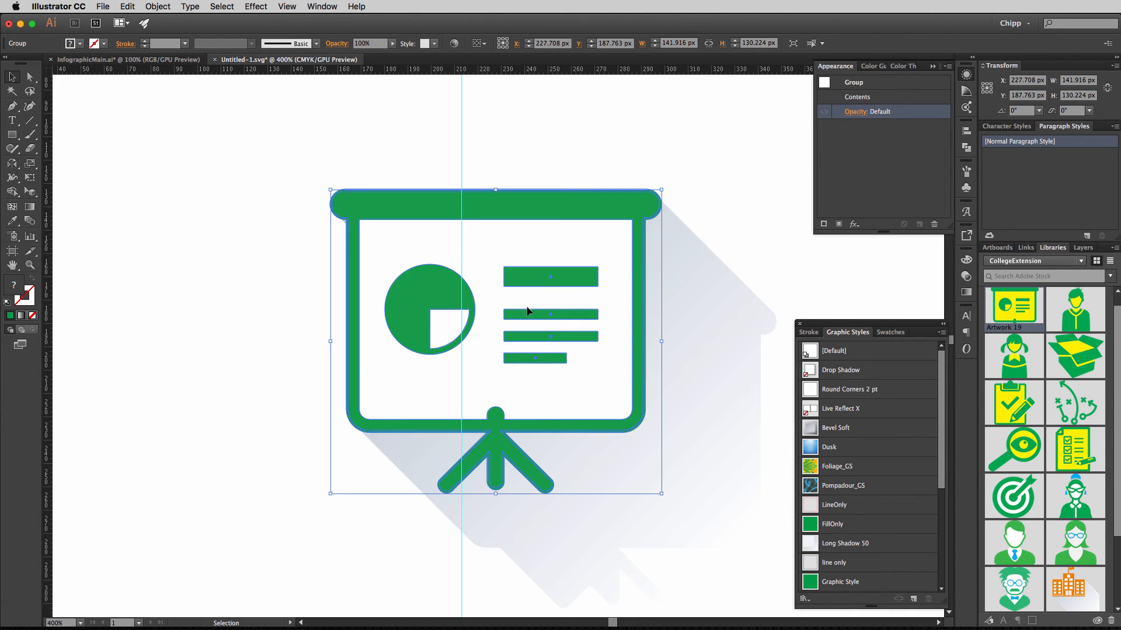
left_click(684, 146)
left_click_drag(603, 203, 575, 201)
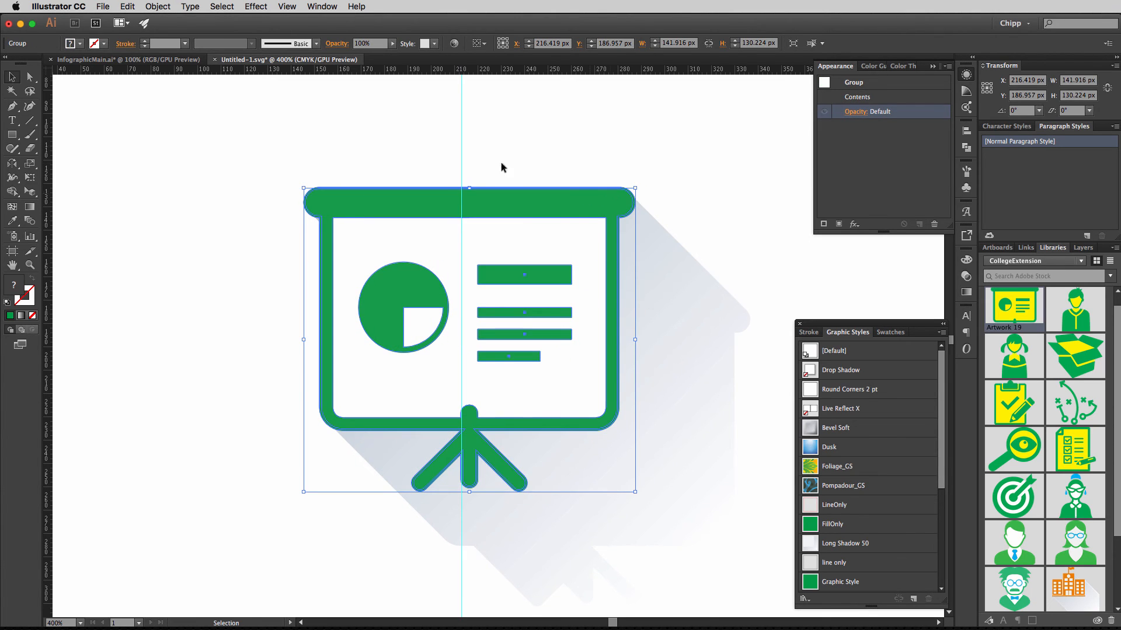
Save the document to the Desktop as test.svg in SVG format with the SVG 1.1 profile, and deselect the artwork.
left_click(103, 7)
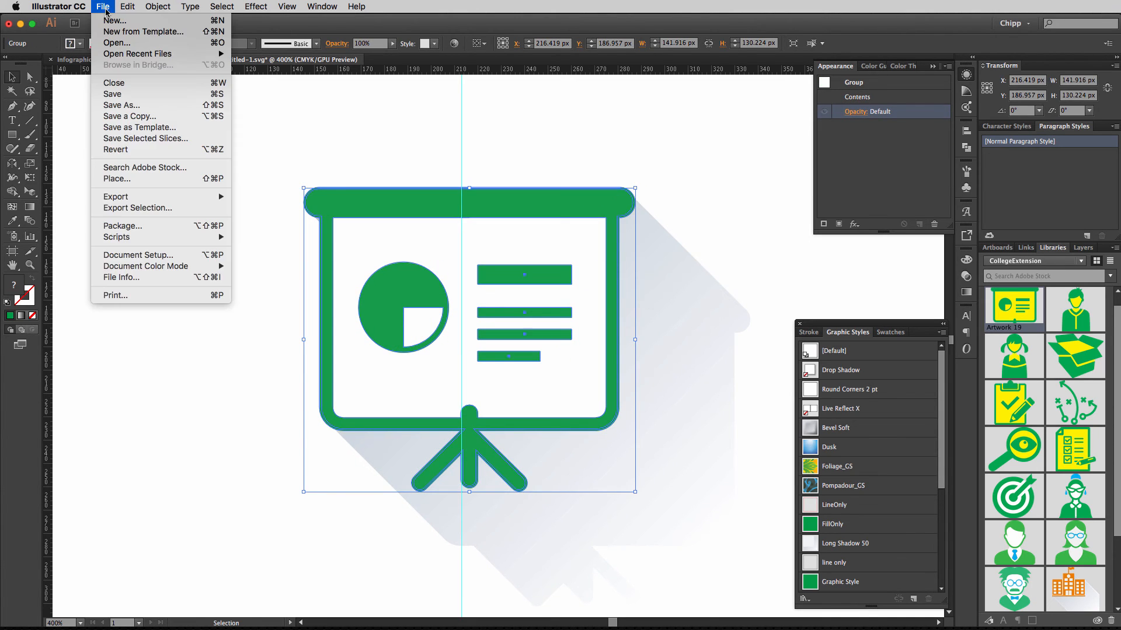
left_click(121, 106)
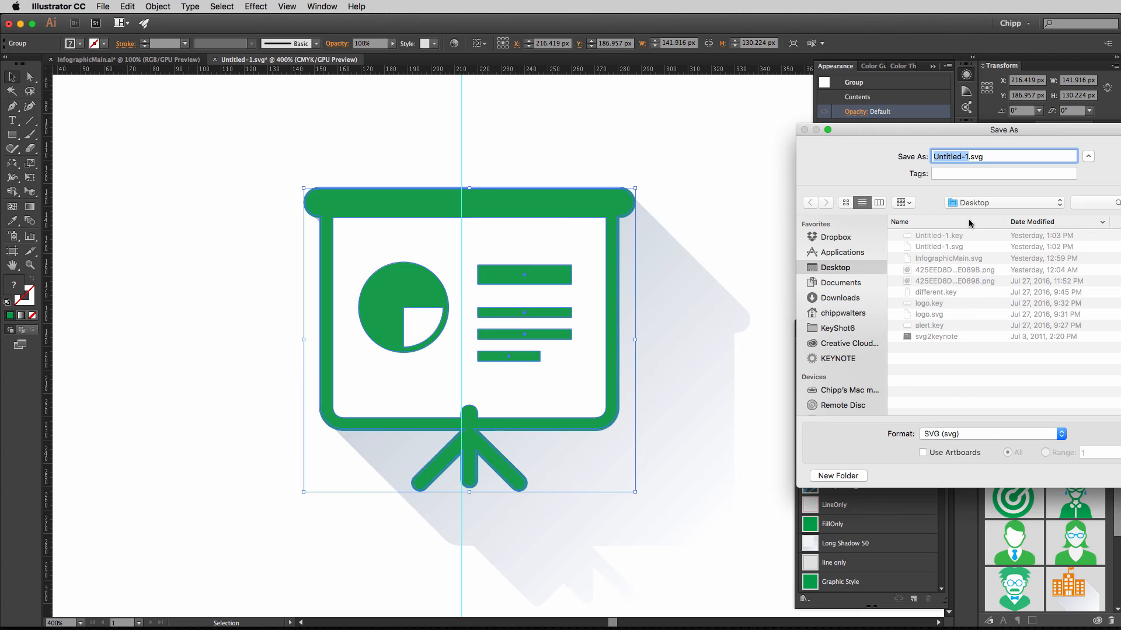
type("test")
left_click(948, 437)
left_click(948, 434)
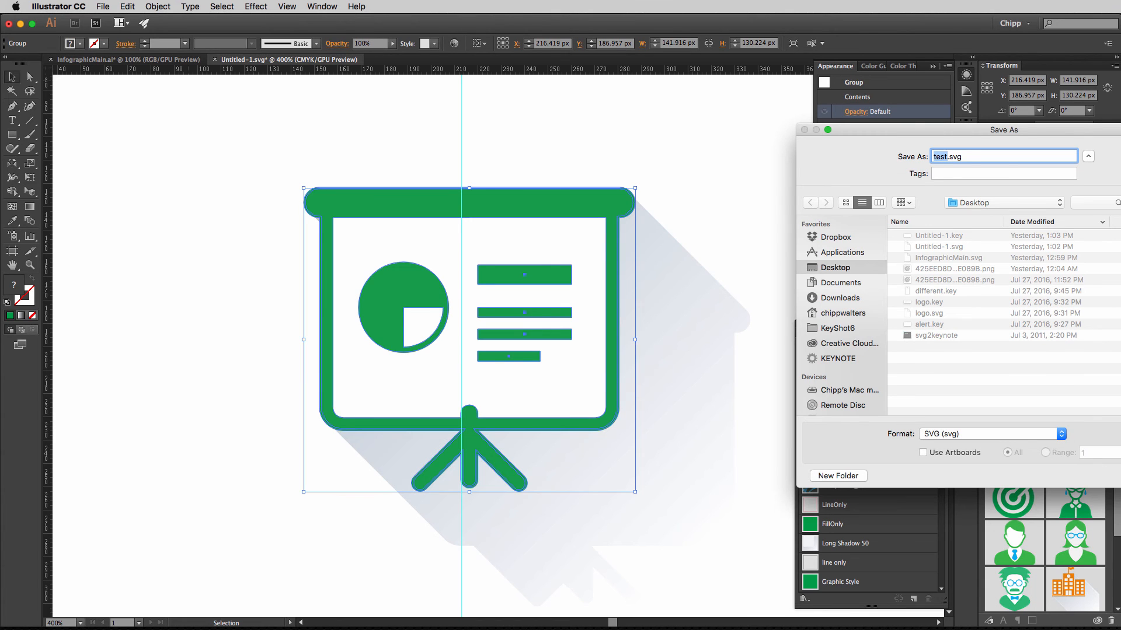
left_click_drag(957, 128, 819, 82)
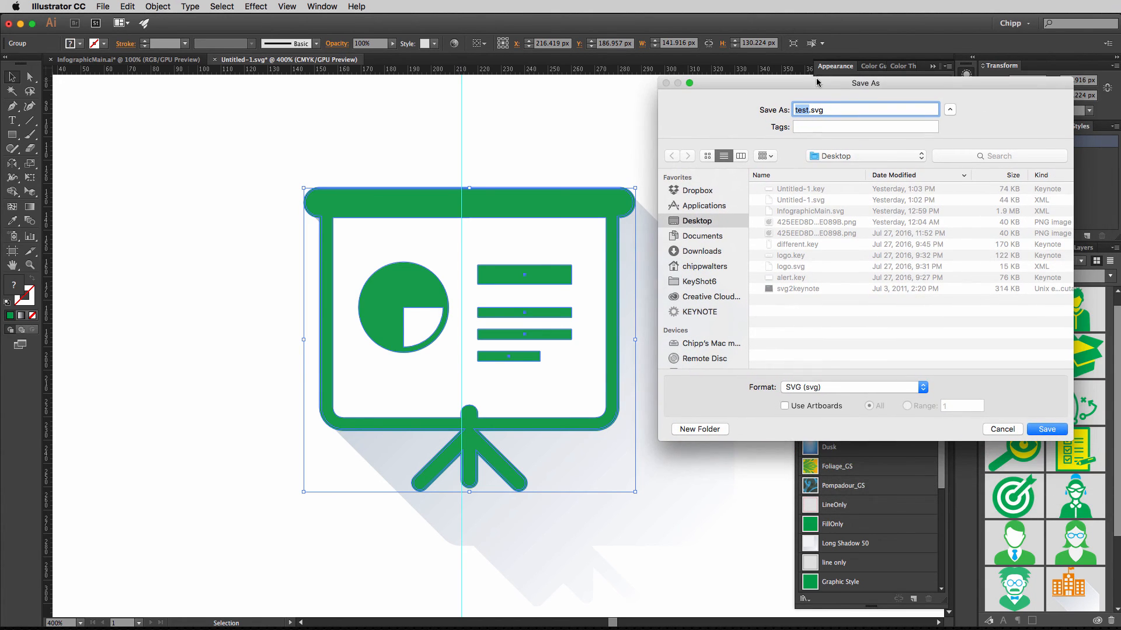
left_click(1057, 431)
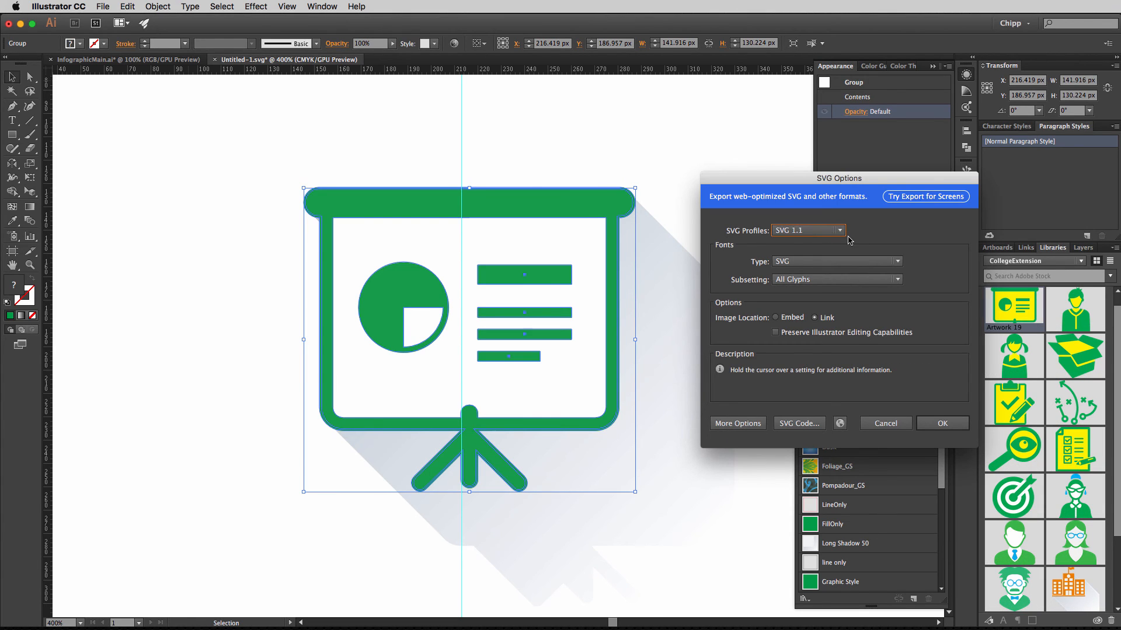
left_click(819, 233)
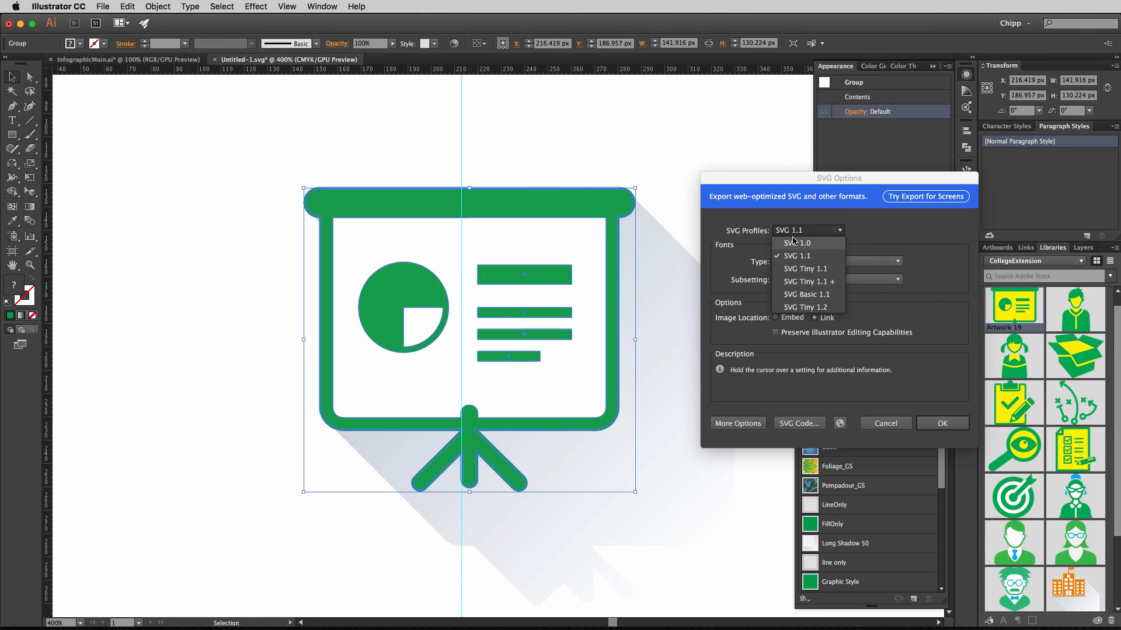
left_click(798, 256)
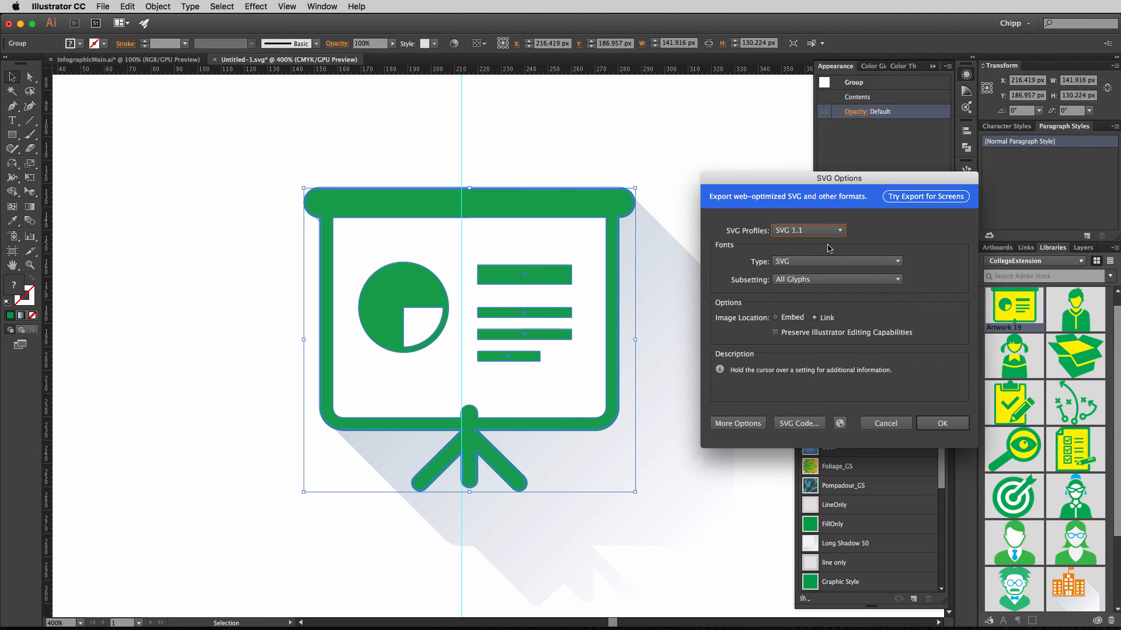
left_click(928, 425)
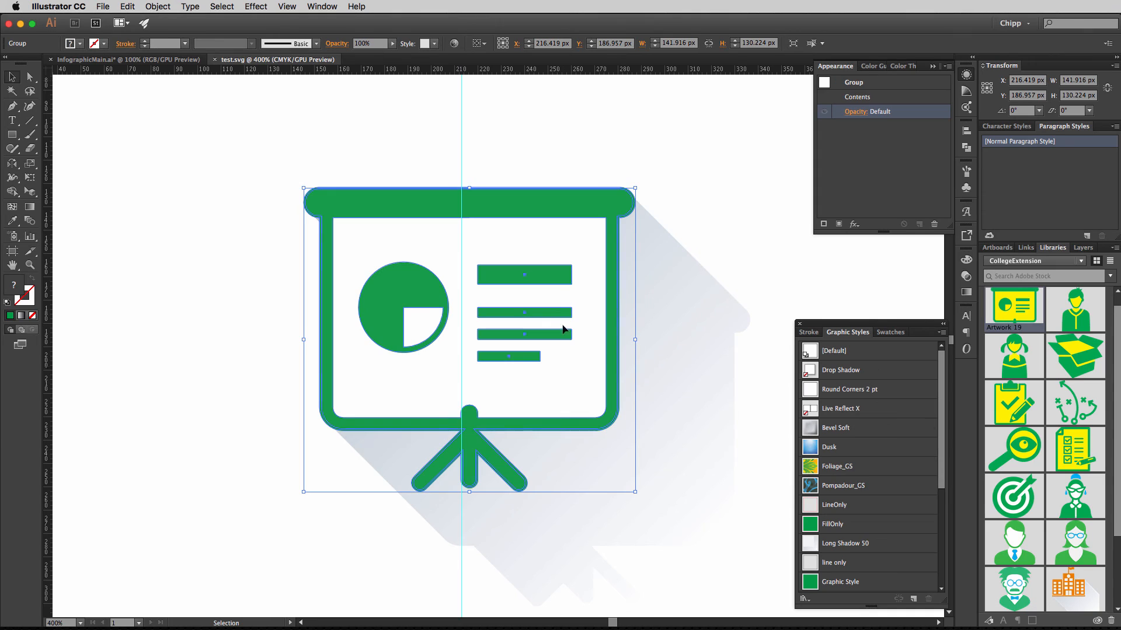
left_click(664, 206)
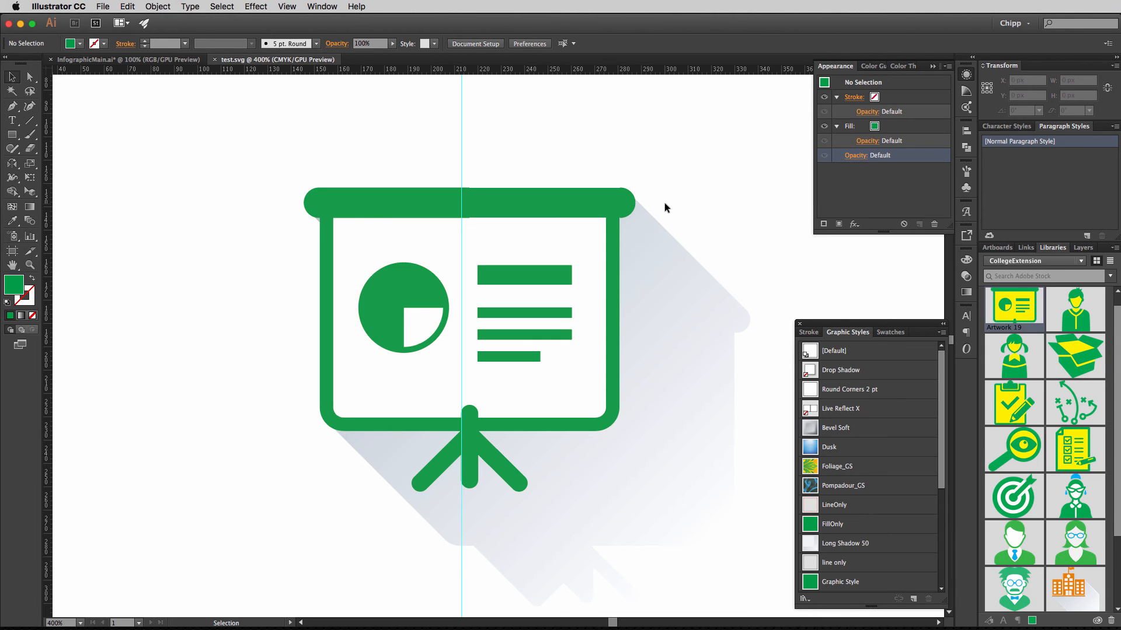
Switch to Terminal and insert the path of the desktop's svg2keynote tool at the prompt.
key("super+Tab")
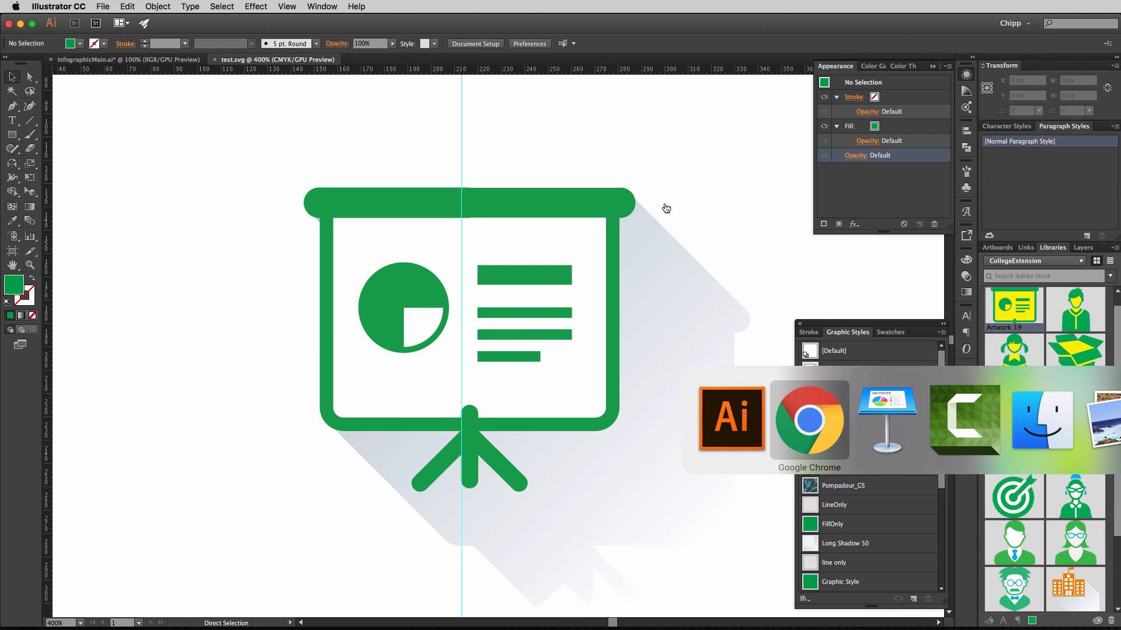
key("super+Tab")
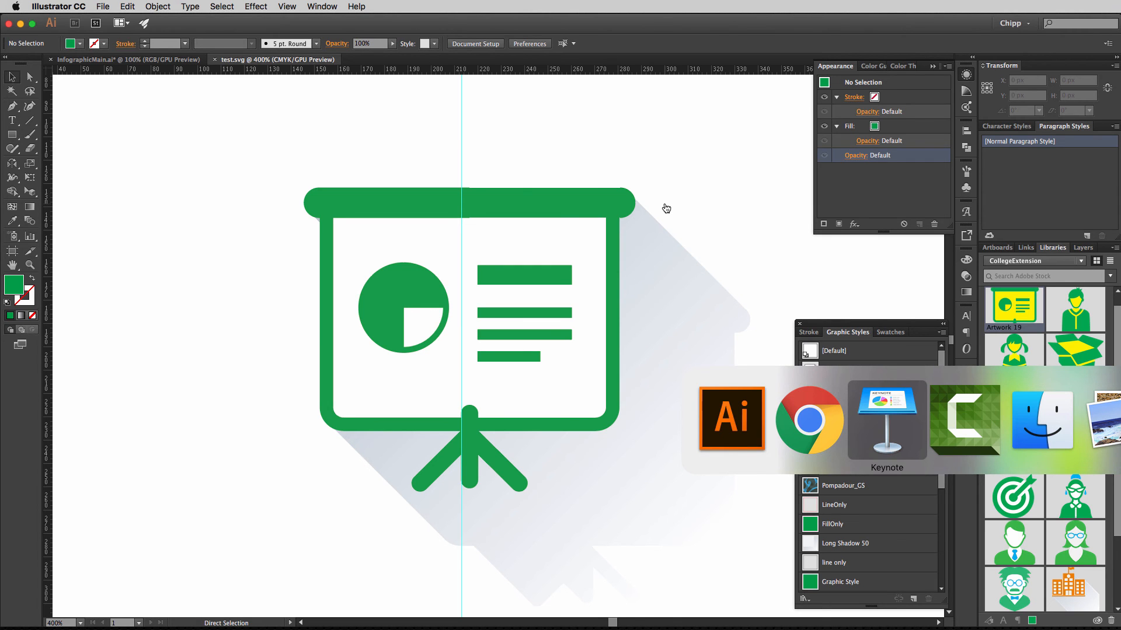
key("super+Tab")
key("super+Tab")
key("super+Tab")
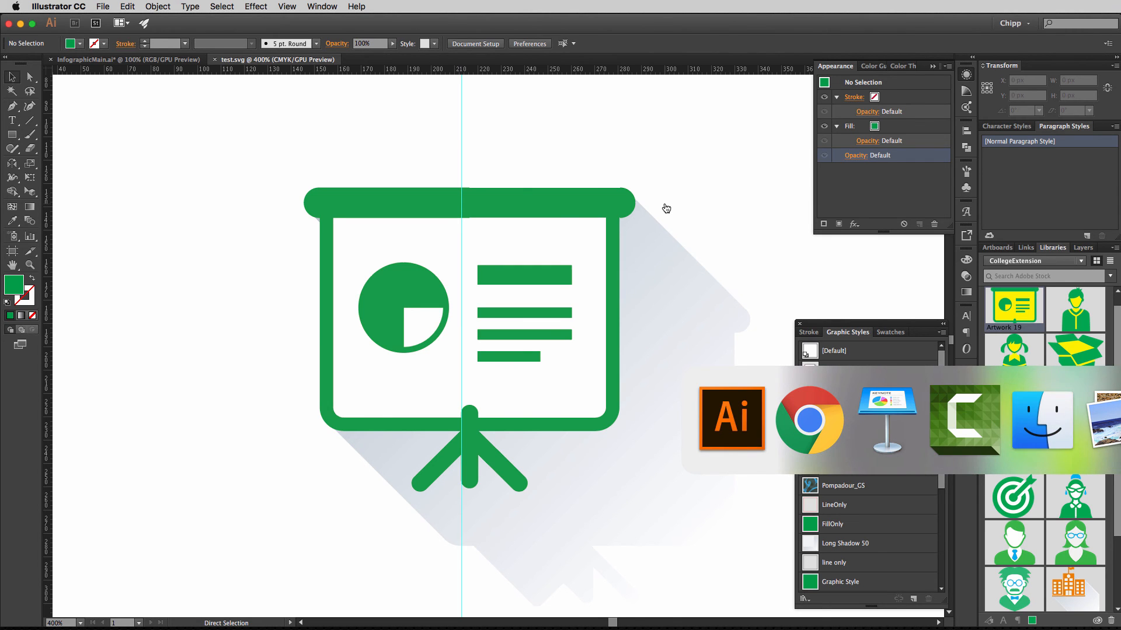
left_click_drag(816, 353, 673, 320)
left_click(669, 311)
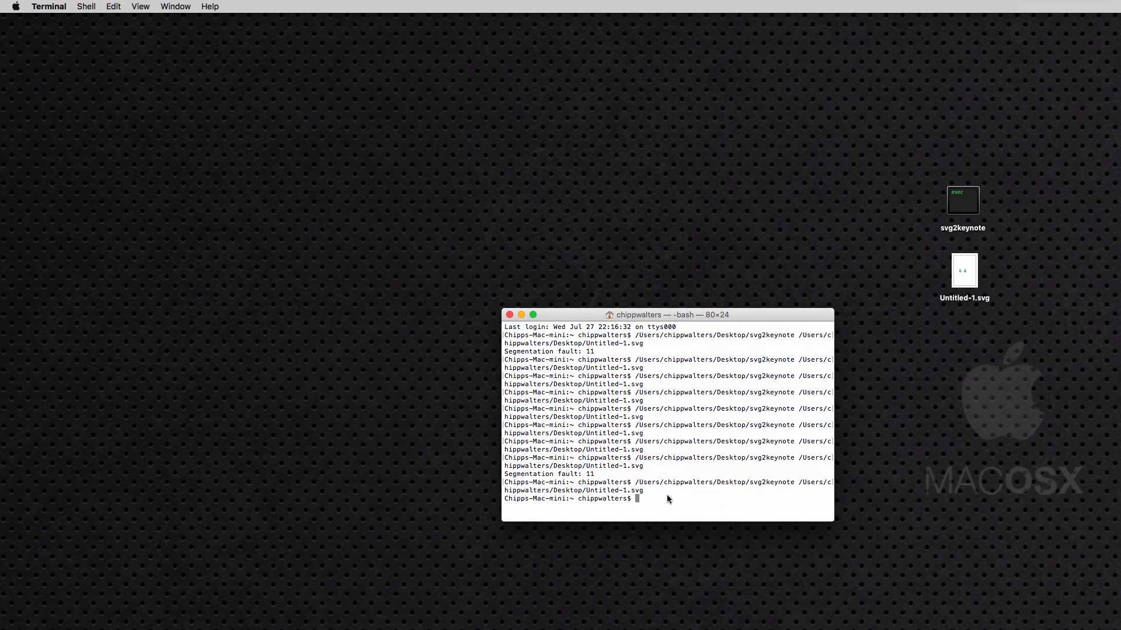
left_click_drag(667, 497, 489, 241)
key("BackSpace")
left_click_drag(967, 209, 685, 501)
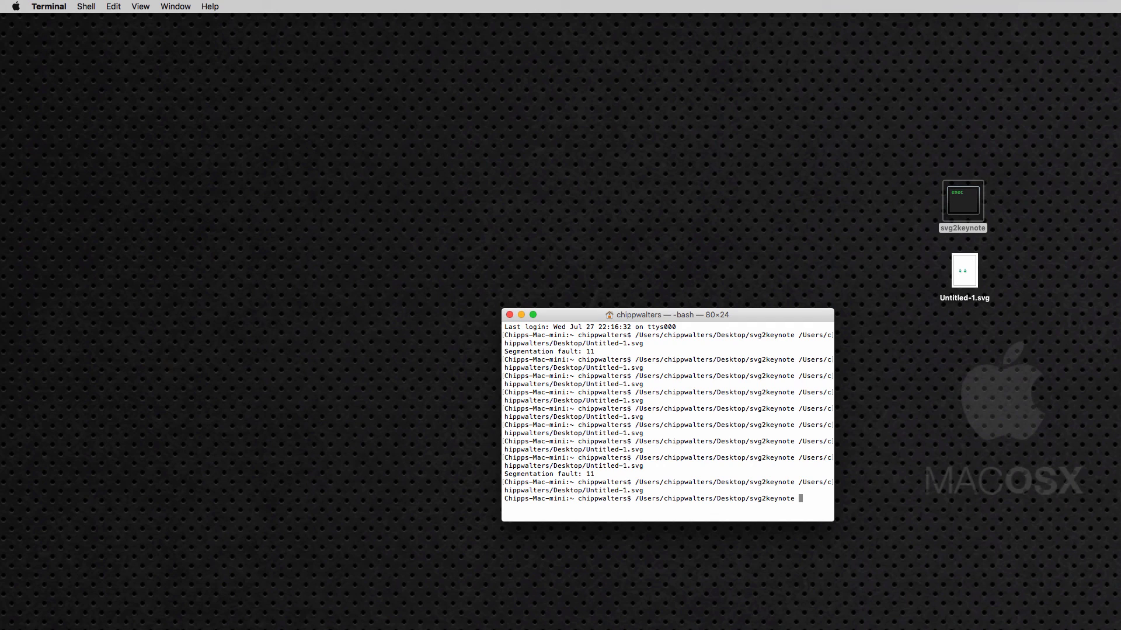
Place test.svg within reach on the desktop and delete the old Untitled-1.svg file.
left_click_drag(695, 629, 980, 346)
left_click(997, 344)
left_click(972, 294)
key("super+BackSpace")
Add the path of test.svg to the svg2keynote command in Terminal and run the conversion.
left_click_drag(988, 355, 811, 502)
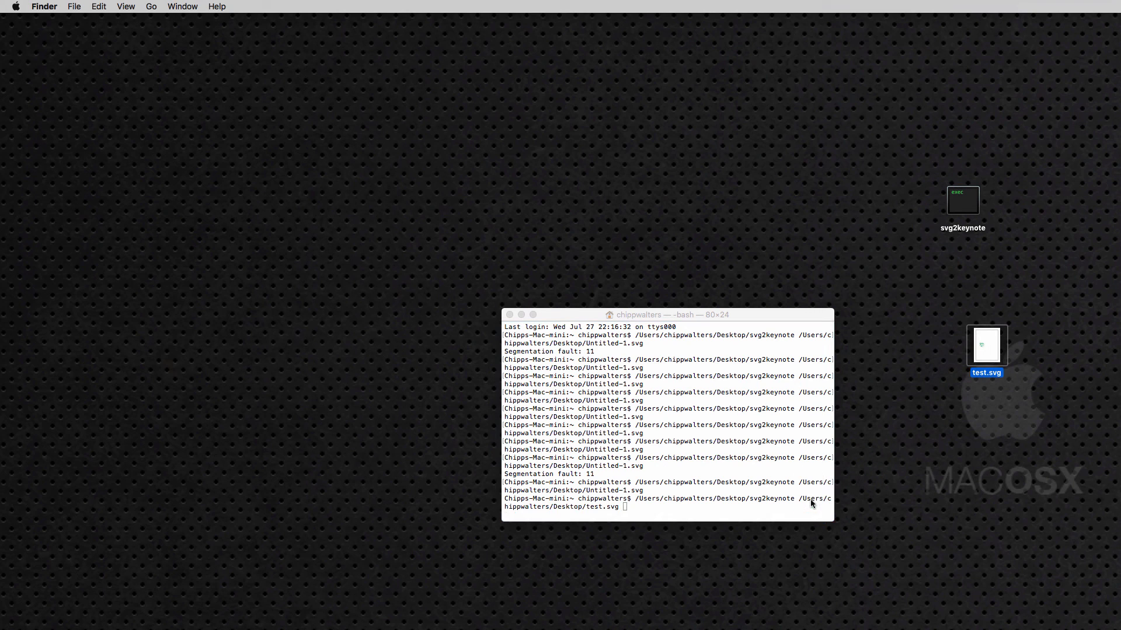
left_click(727, 507)
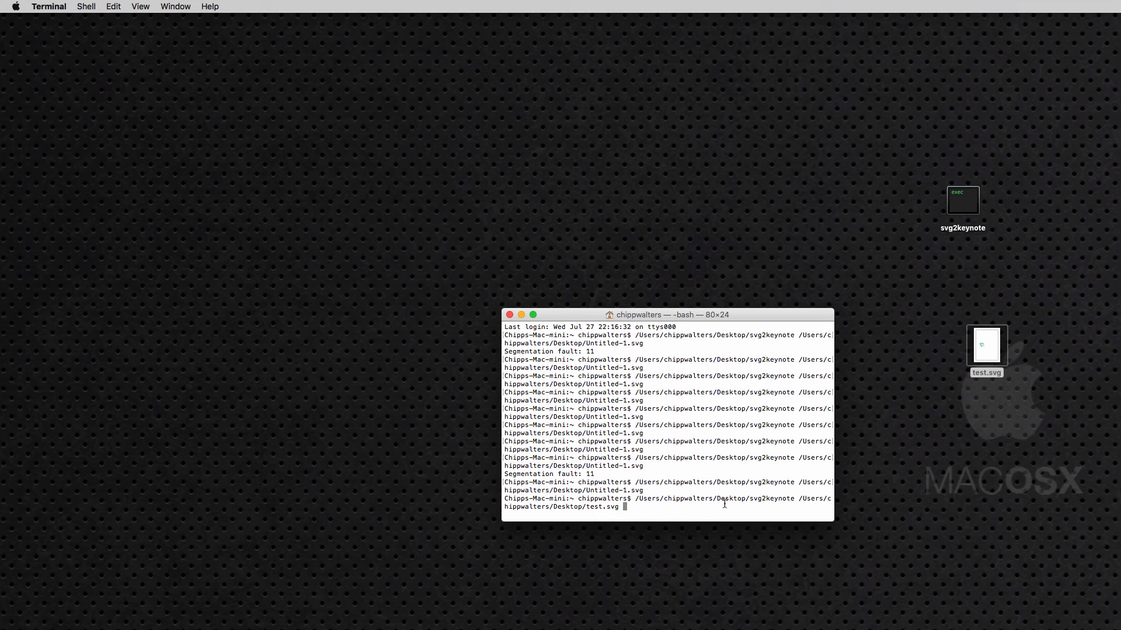
key("Return")
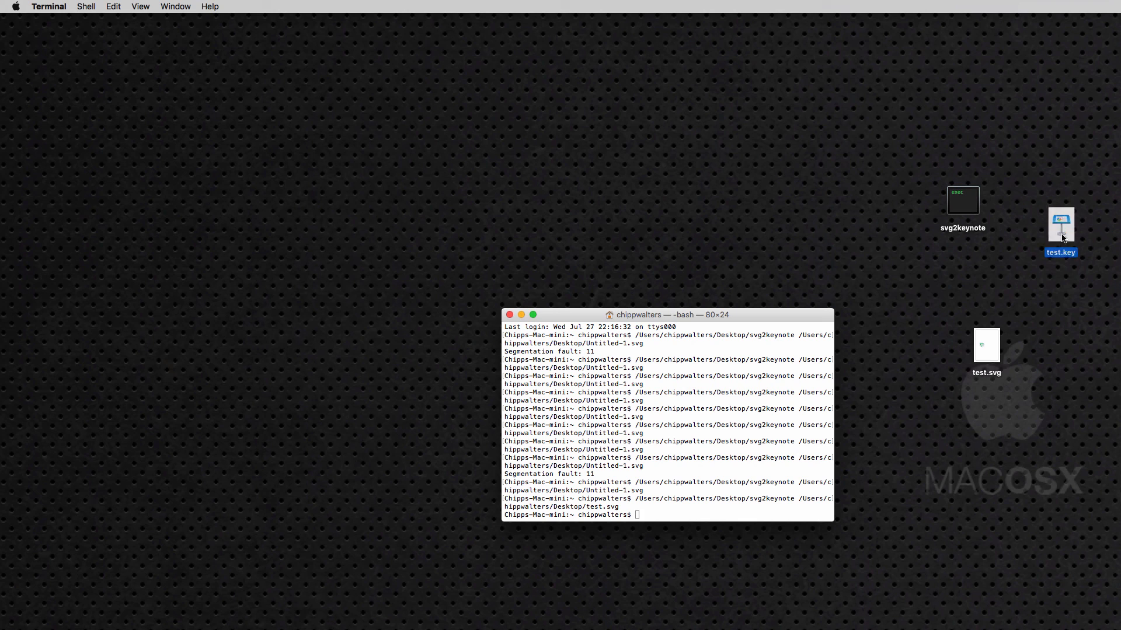
Place test.key below test.svg on the desktop and open it in Keynote '09.
left_click(1016, 423)
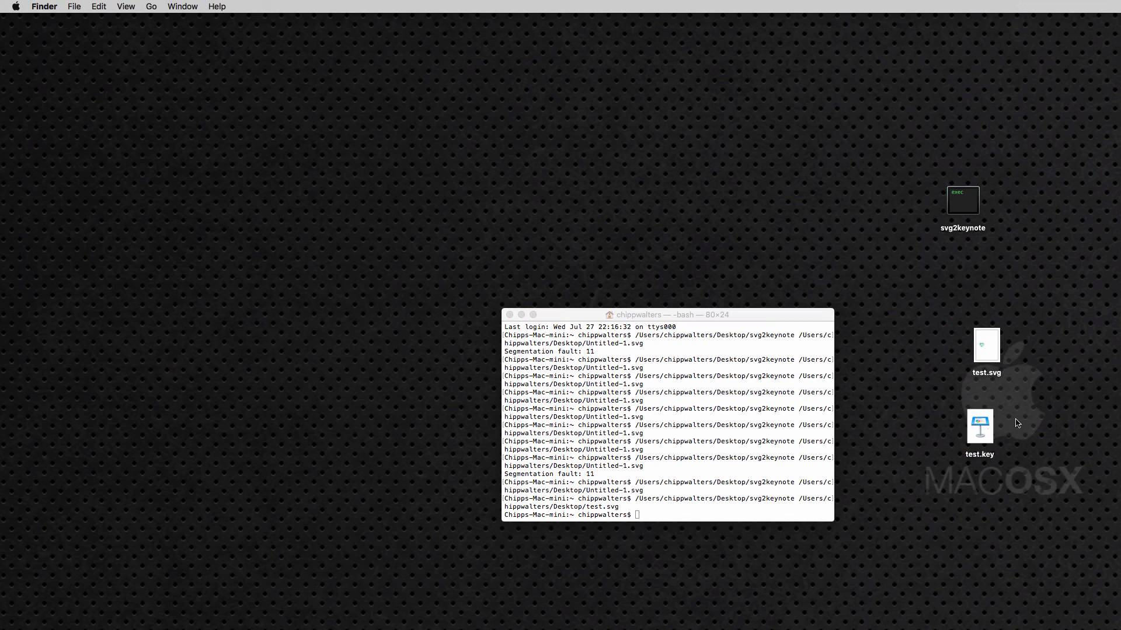
left_click(985, 438)
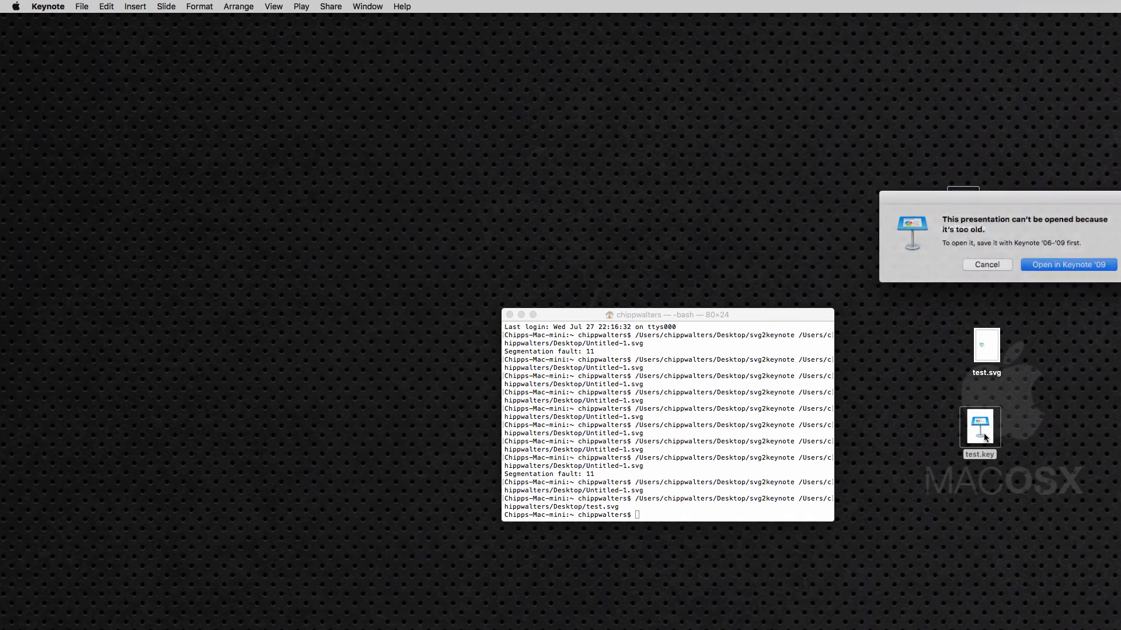
left_click_drag(1000, 201, 885, 126)
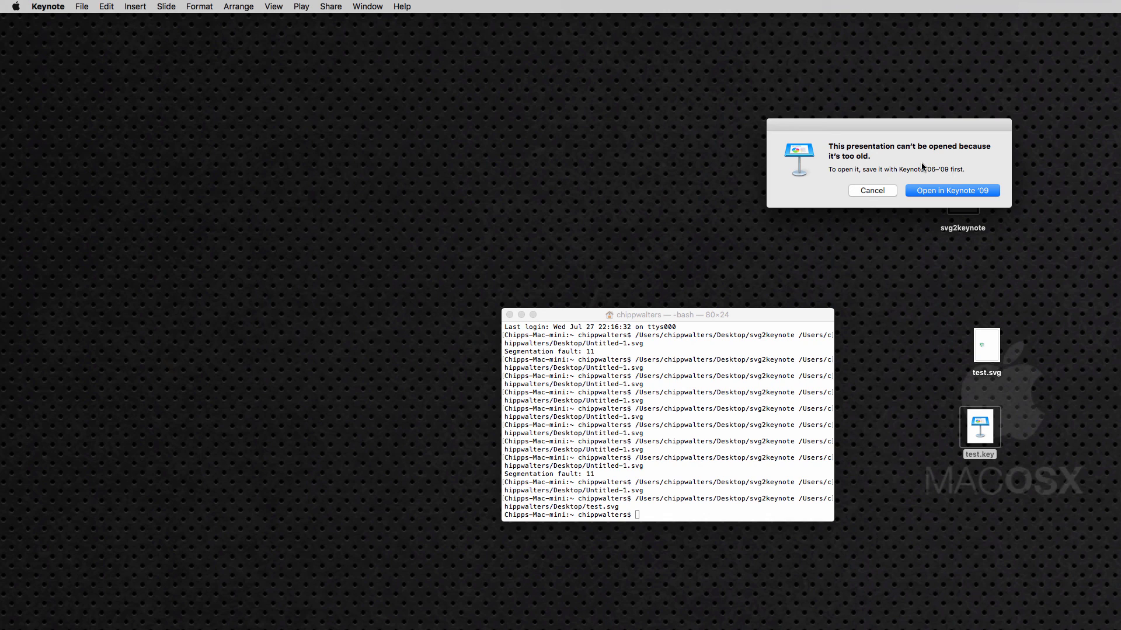
left_click_drag(905, 168, 953, 167)
left_click(953, 166)
left_click(968, 195)
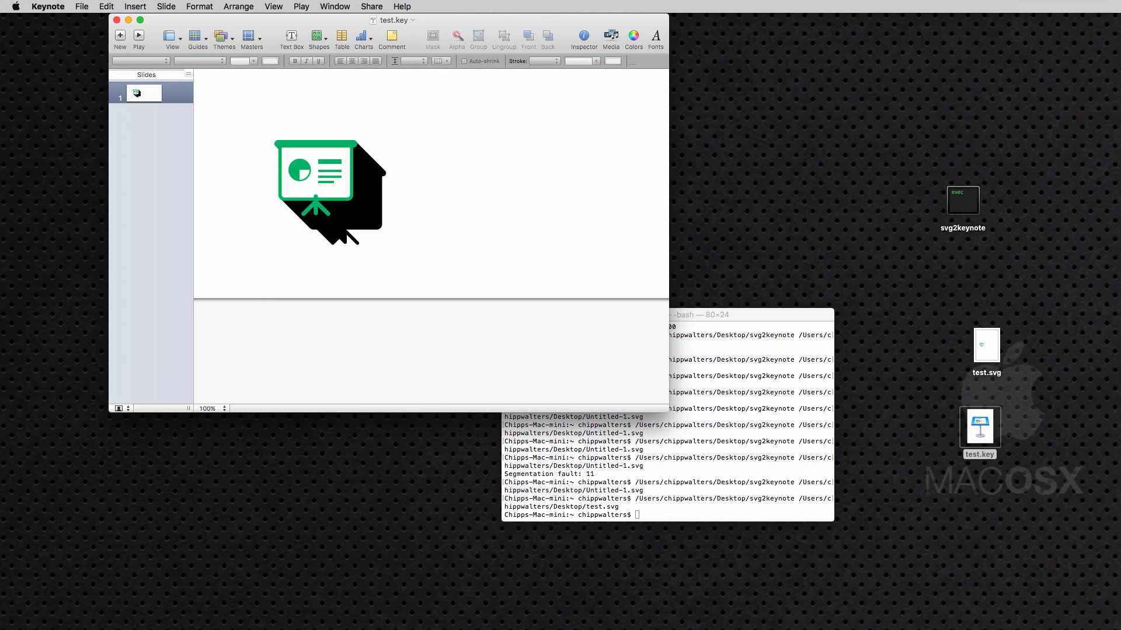
Save test.key in the Keynote '09 format and close the presentation.
left_click(83, 6)
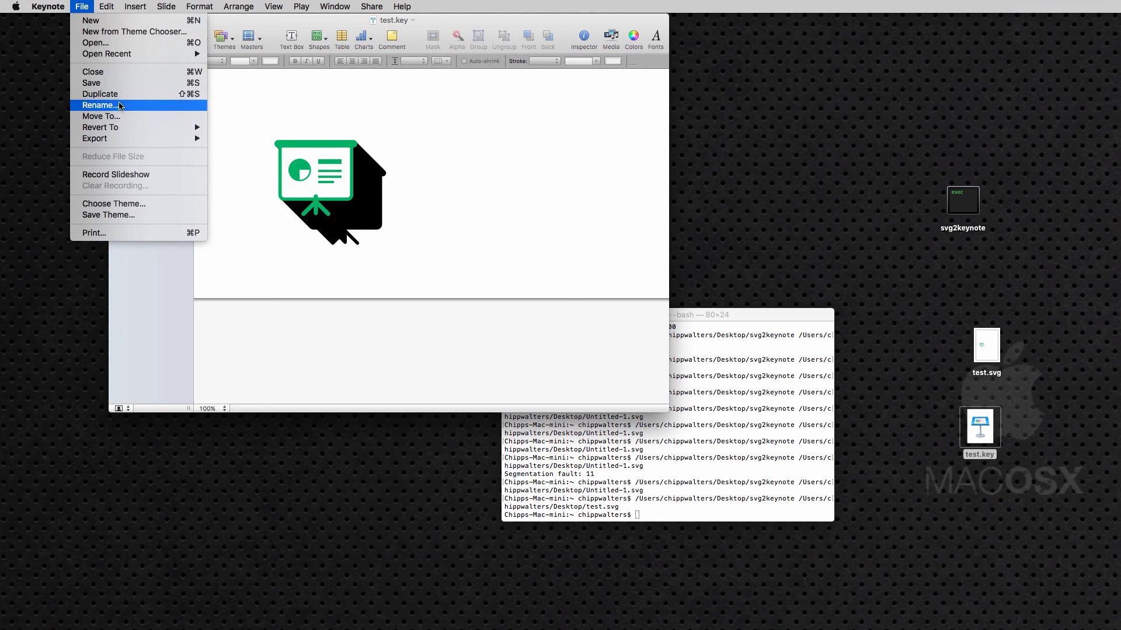
left_click(93, 83)
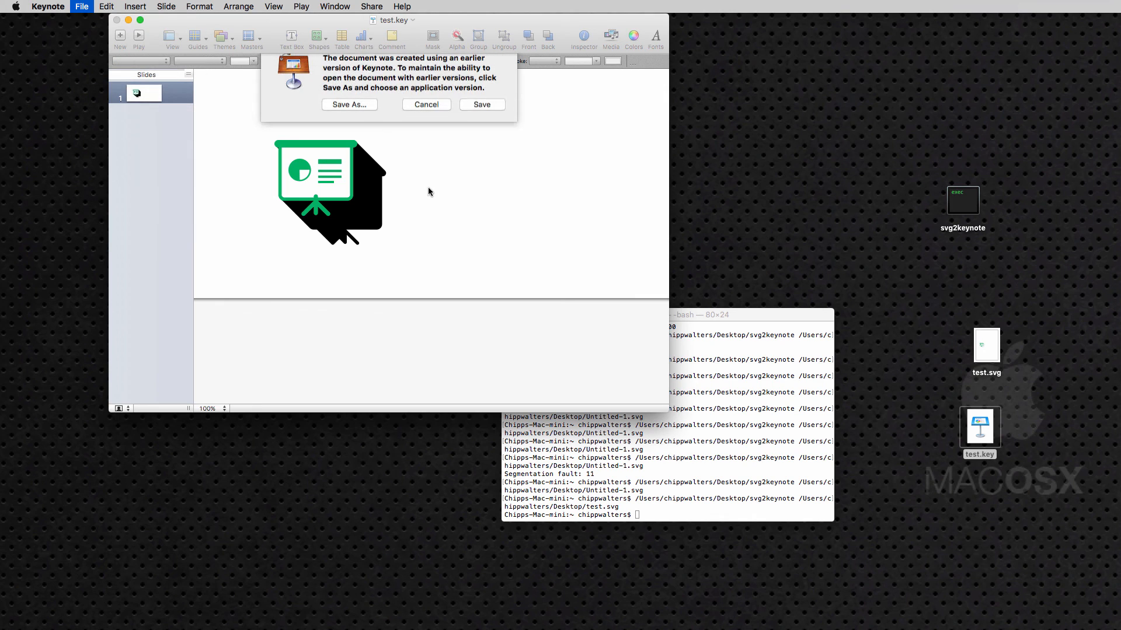
left_click(482, 106)
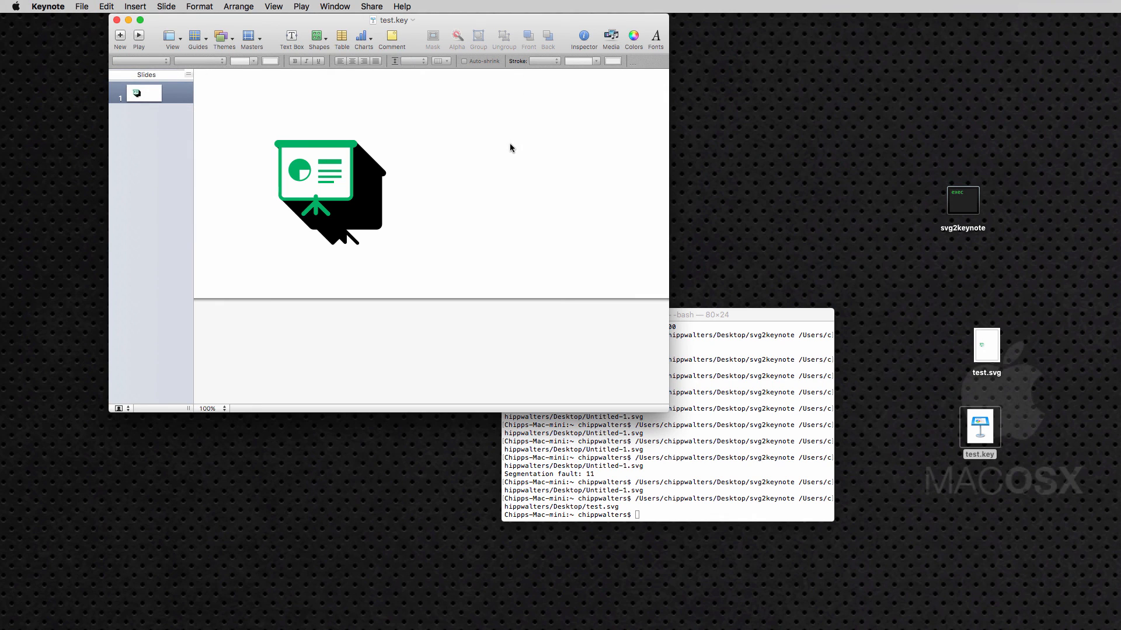
left_click(117, 20)
Reopen test.key in the current Keynote with a taller window and select the board icon's black shadow shape.
left_click(951, 502)
double_click(989, 433)
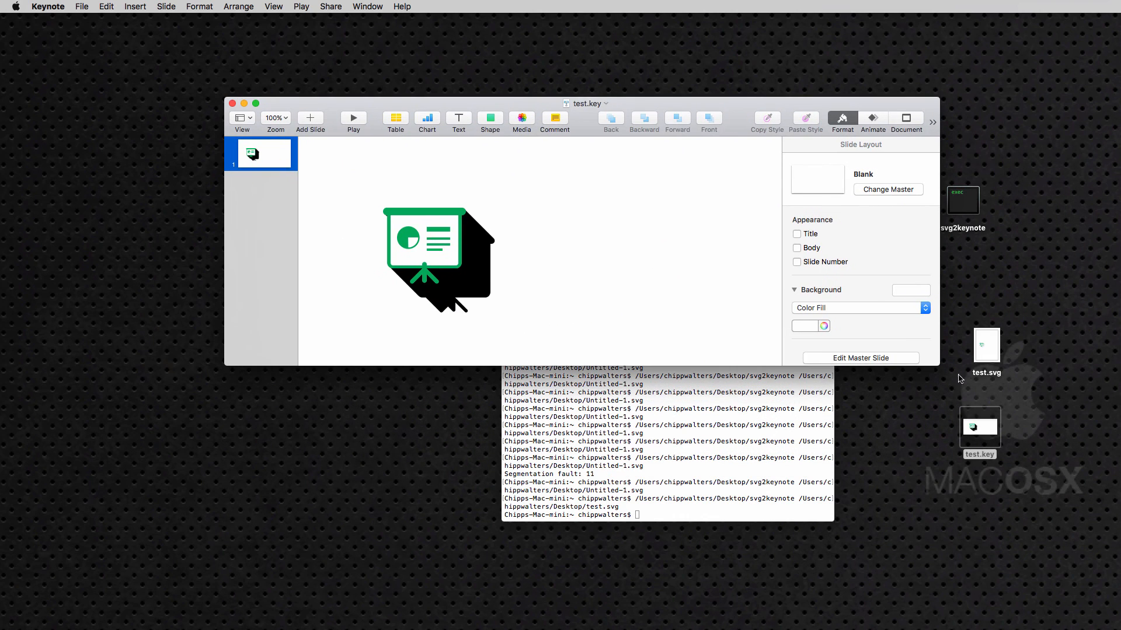
left_click_drag(938, 365, 937, 463)
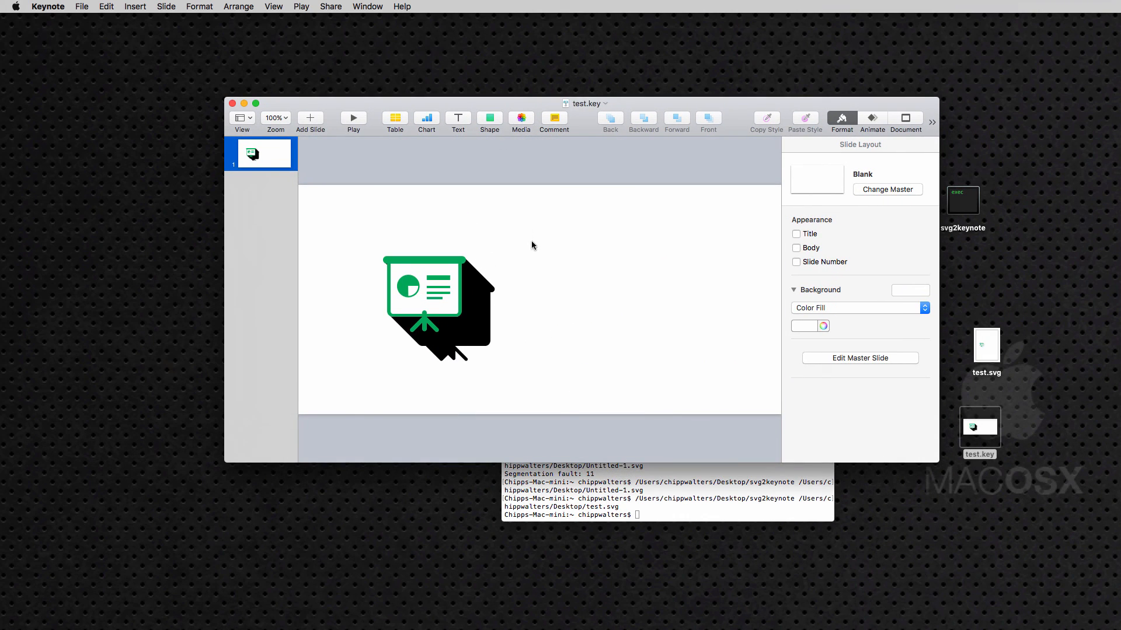
left_click(480, 315)
left_click(479, 312)
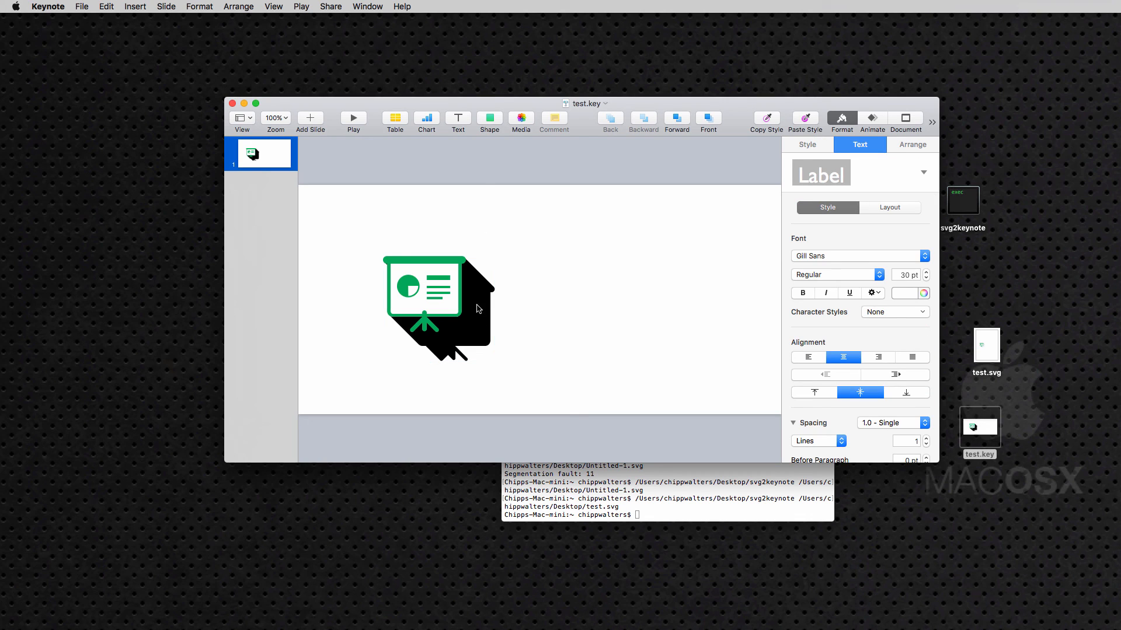
Move the green board frame away from the icon, upgrade the presentation to the new Keynote format, and undo the move.
left_click(533, 261)
left_click(483, 315)
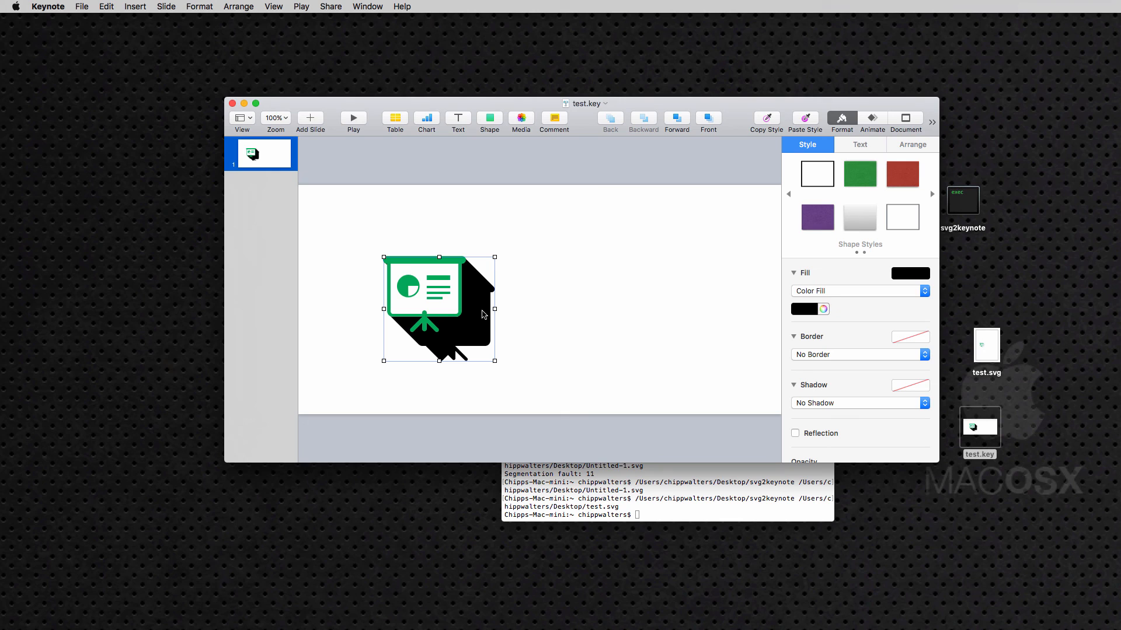
left_click_drag(454, 265, 538, 211)
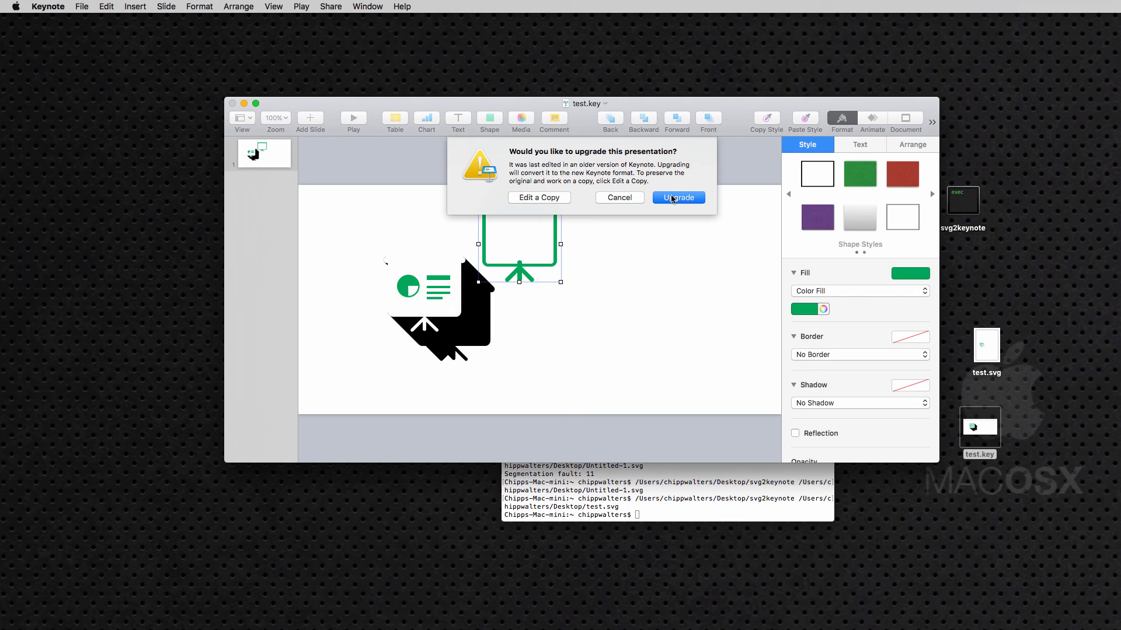
left_click(671, 198)
key("super+z")
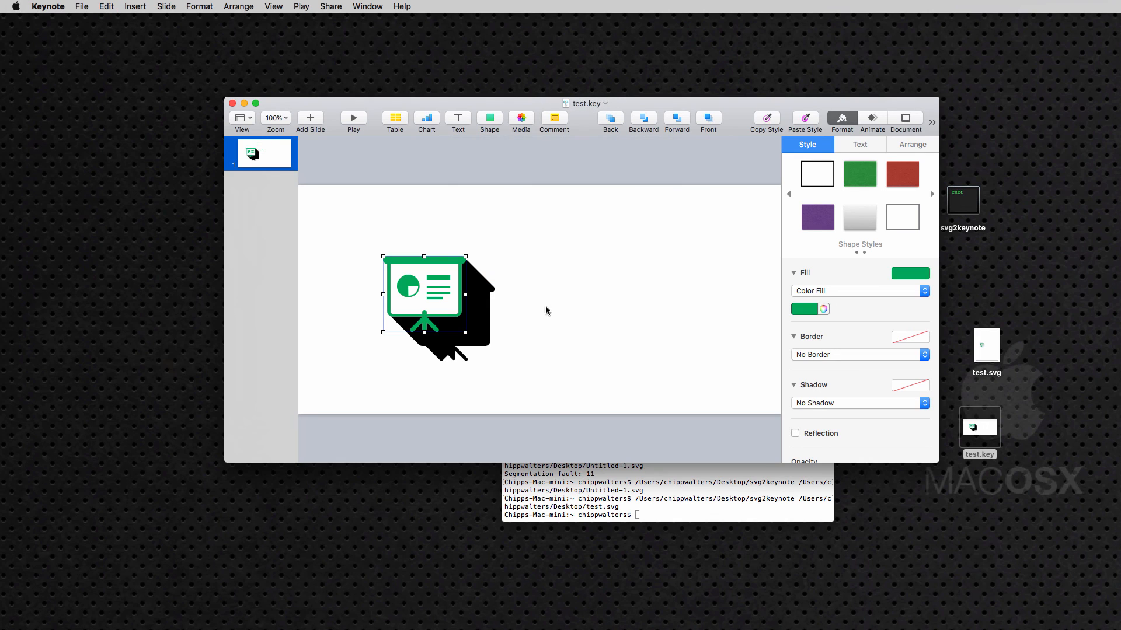
Fill the green board frame with light blue.
left_click(806, 311)
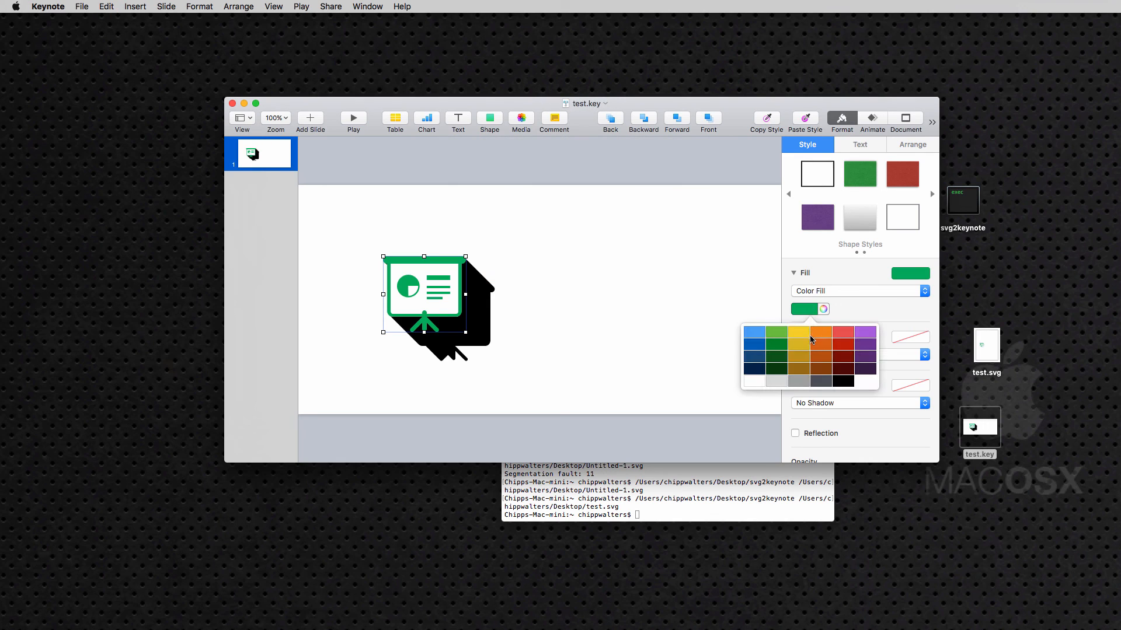
left_click(754, 334)
Give the icon's black shadow shape a gradient fill with an angle of 135°.
left_click(489, 290)
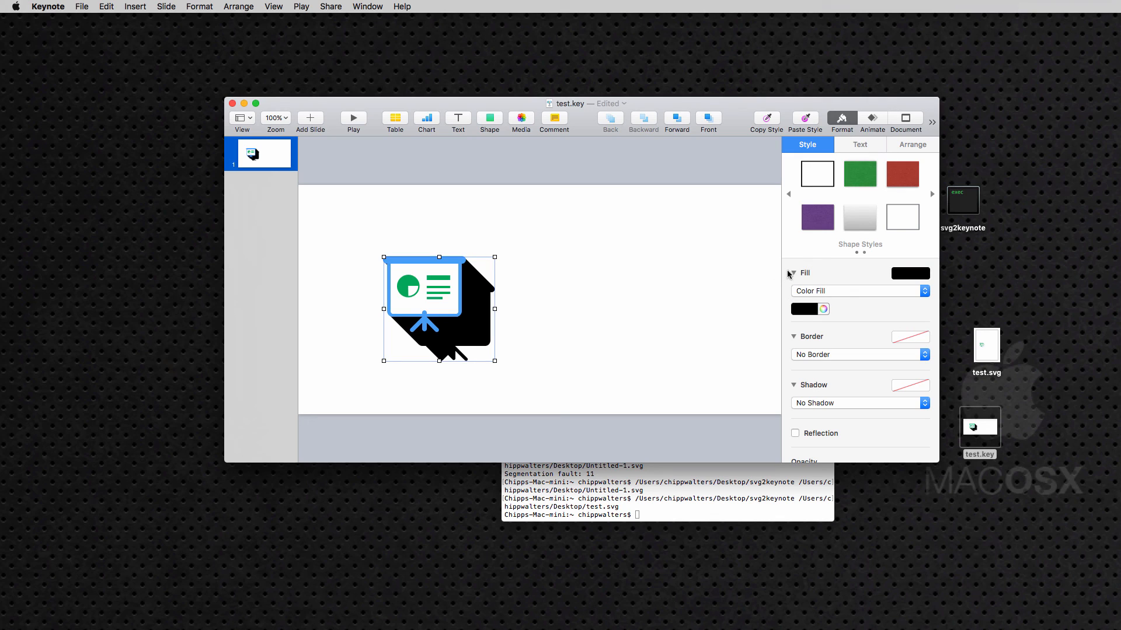
left_click(817, 292)
left_click(821, 305)
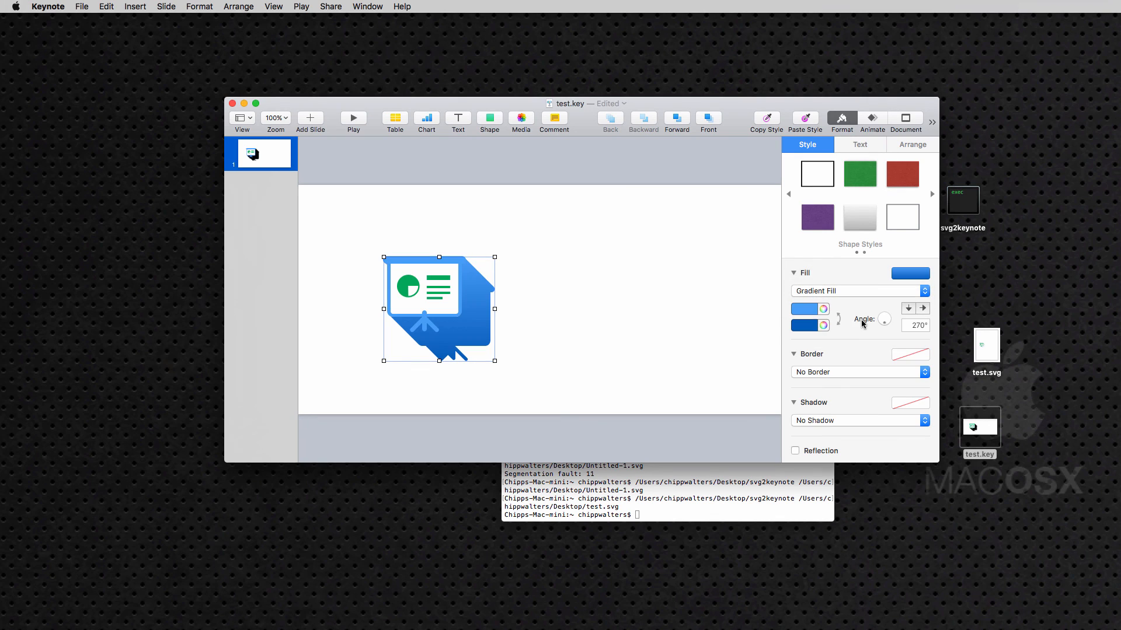
left_click(918, 326)
double_click(918, 326)
type("135")
key("Return")
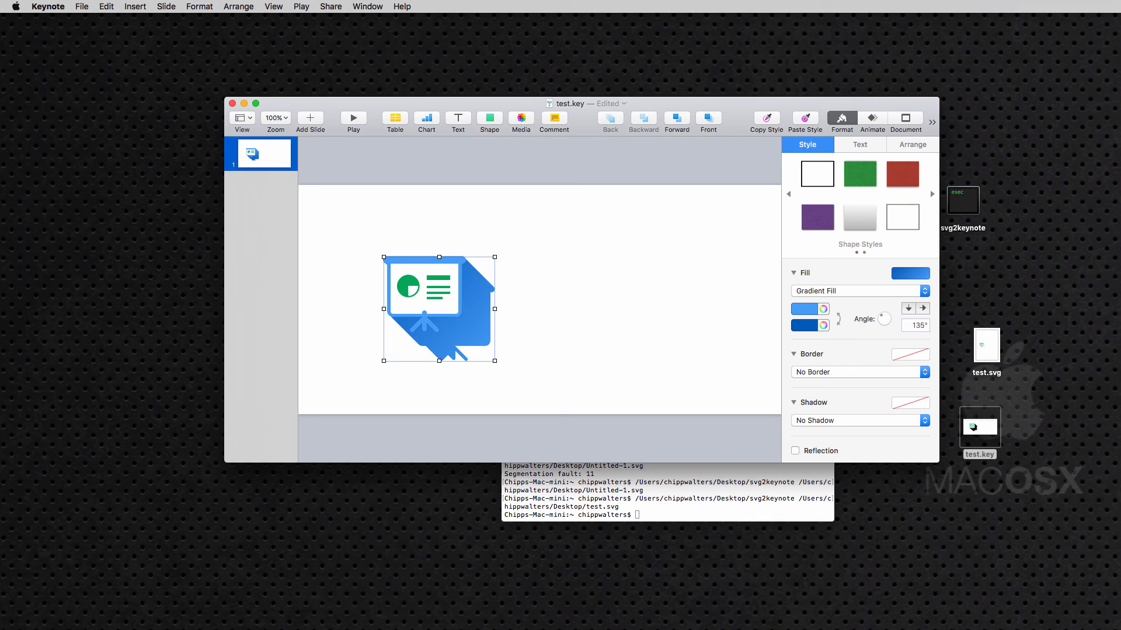
Set the shadow gradient's first color to white and its second color to medium gray.
left_click(820, 312)
left_click(808, 309)
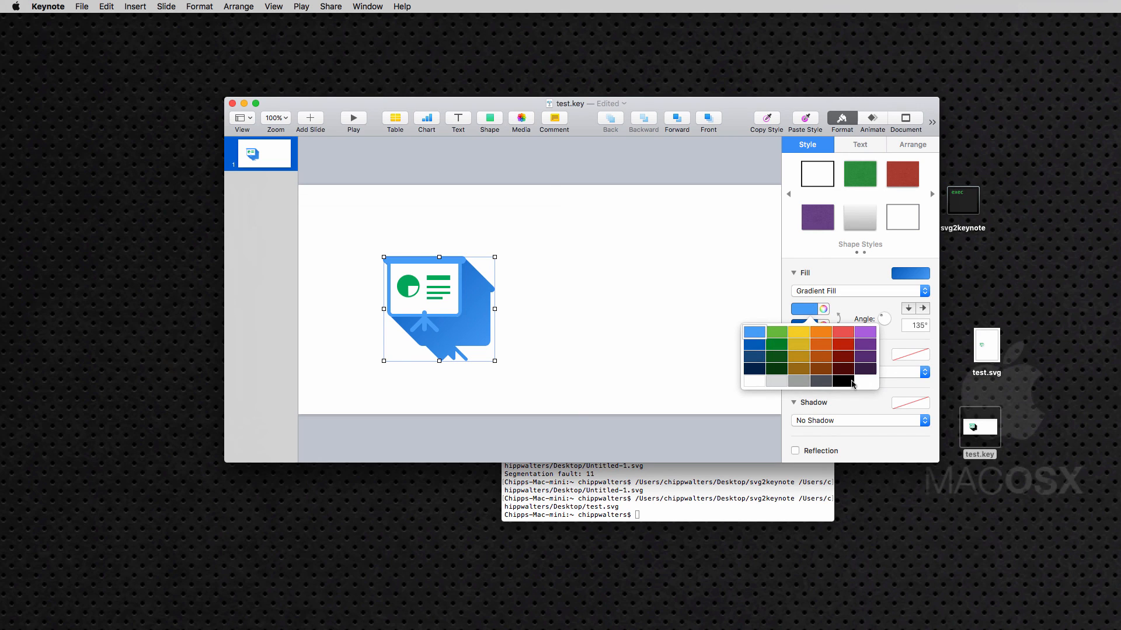
left_click(753, 381)
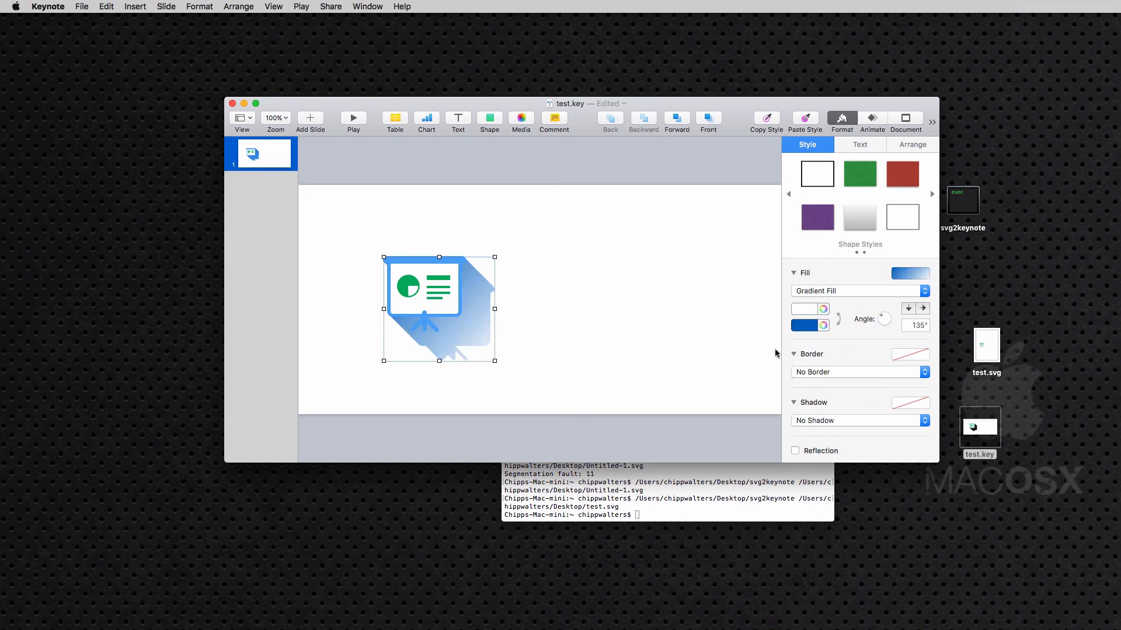
left_click(812, 326)
left_click(779, 397)
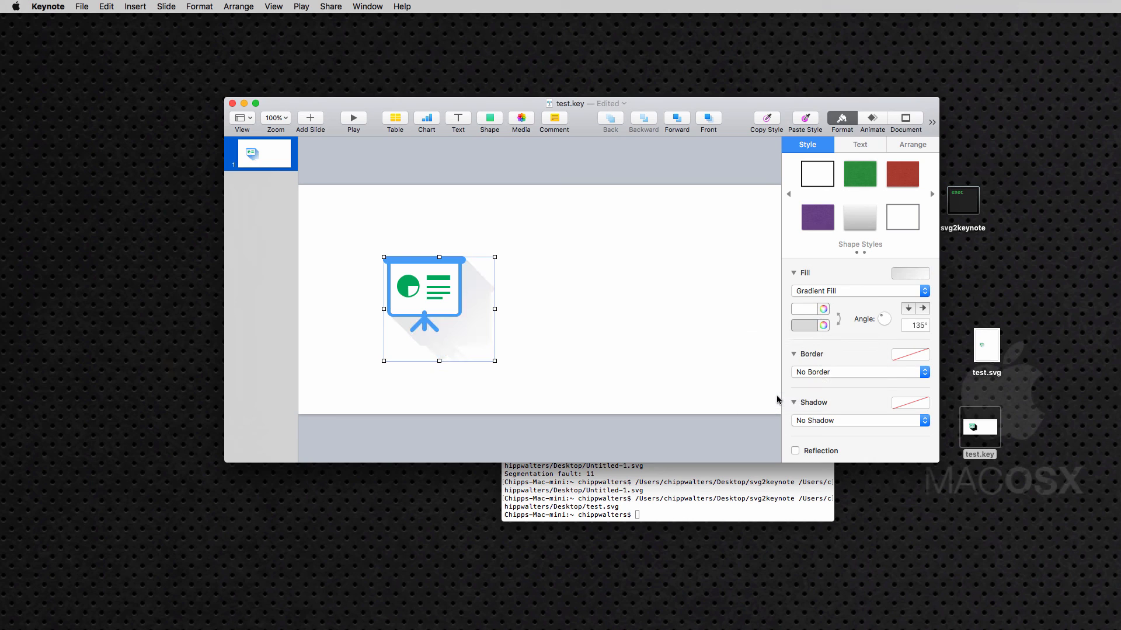
left_click(811, 325)
left_click(796, 400)
left_click(695, 356)
Select all shapes of the board icon, including the shadow, and group them.
left_click_drag(331, 210, 506, 385)
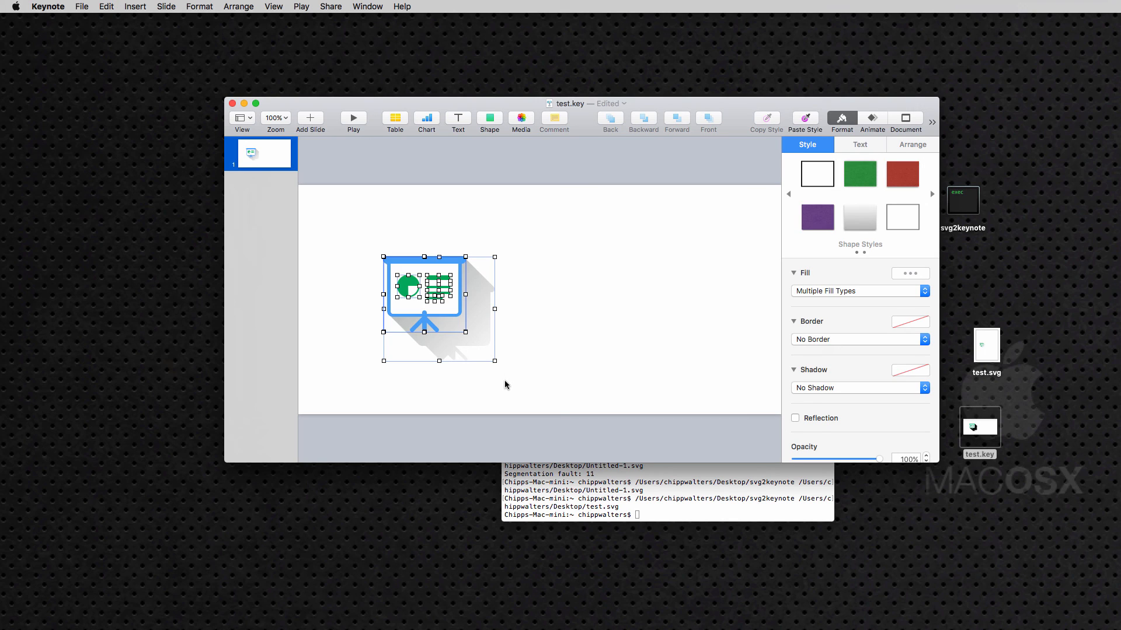
left_click(558, 340)
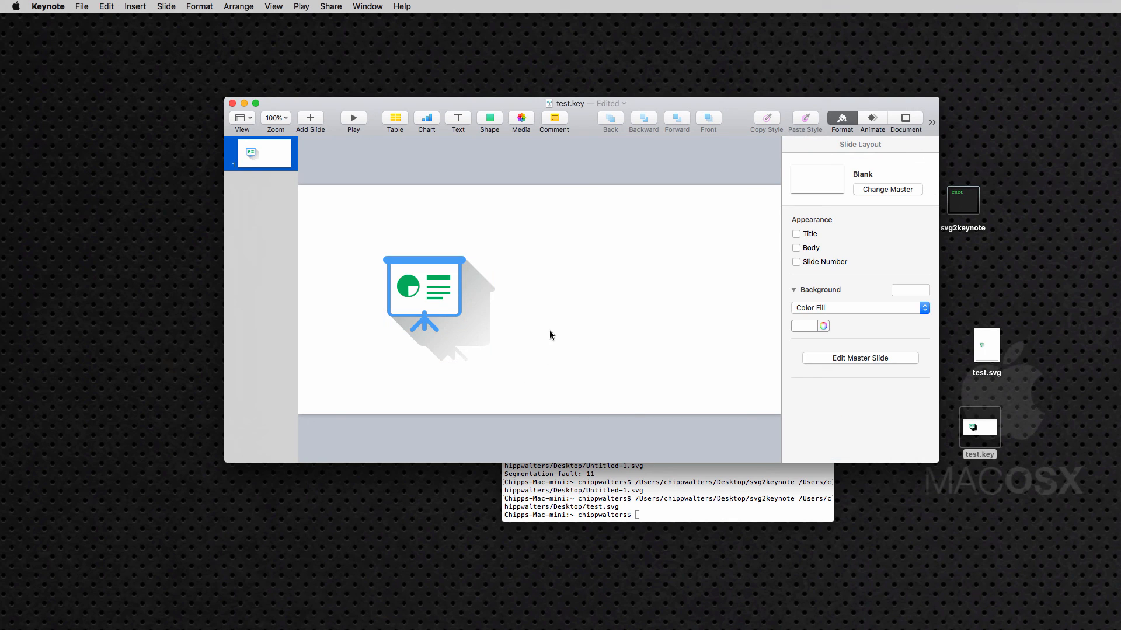
left_click_drag(369, 228, 556, 397)
key("super+alt+g")
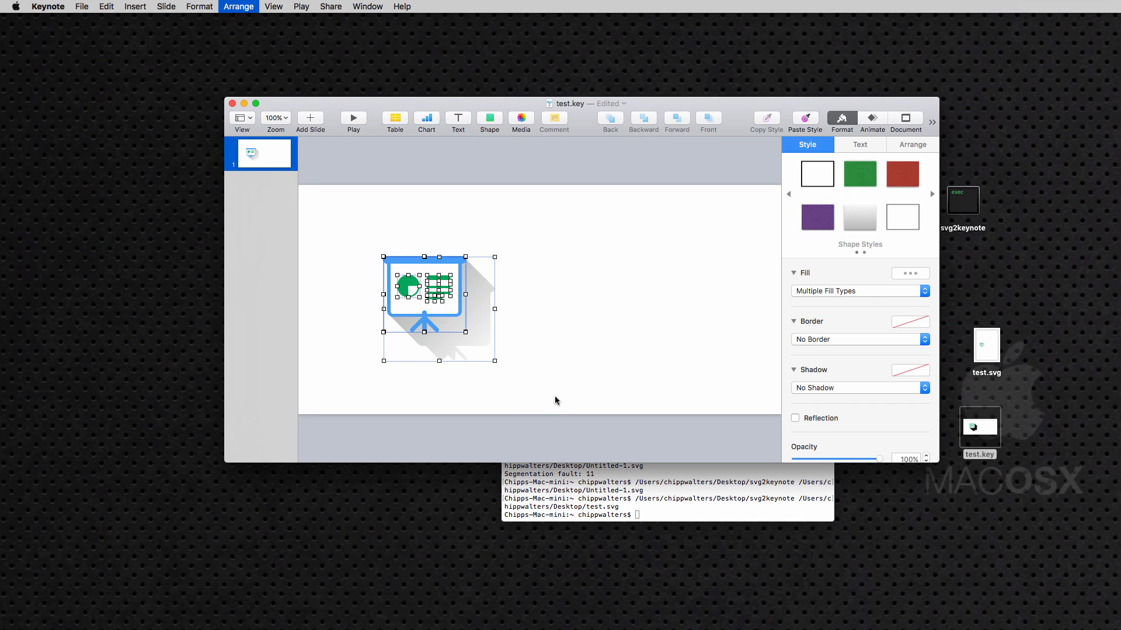
left_click(570, 364)
Move the grouped icon to about X 136 pt, Y 79 pt and enlarge it slightly.
left_click_drag(437, 299, 436, 280)
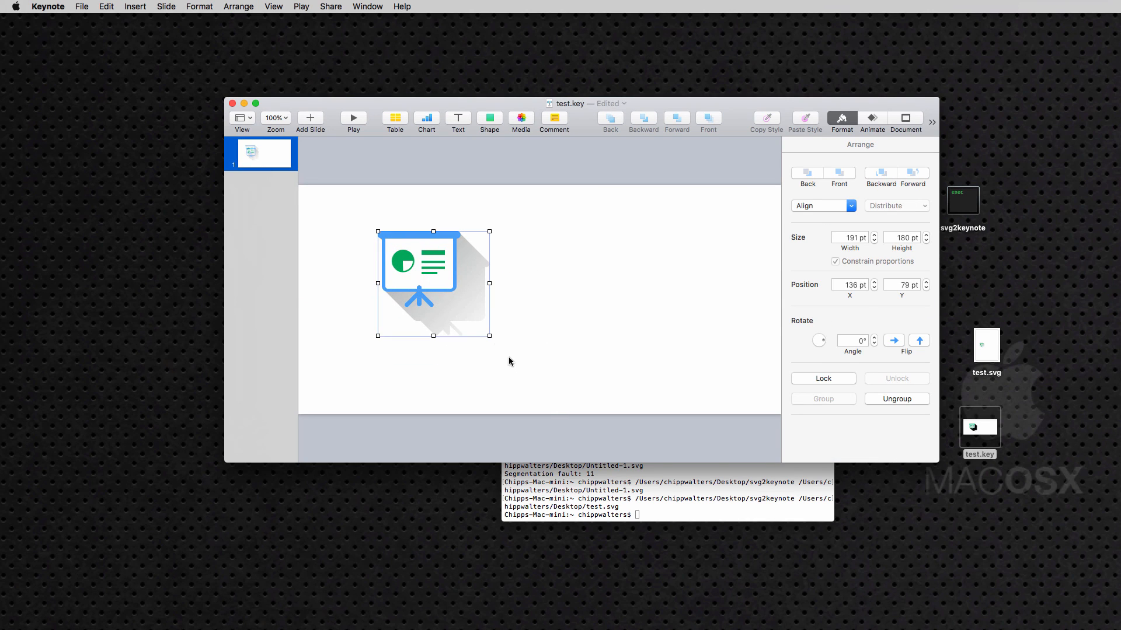
mouse_move(488, 337)
left_mouse_down()
mouse_move(705, 508)
mouse_move(444, 314)
mouse_move(495, 353)
left_mouse_up()
left_click(546, 306)
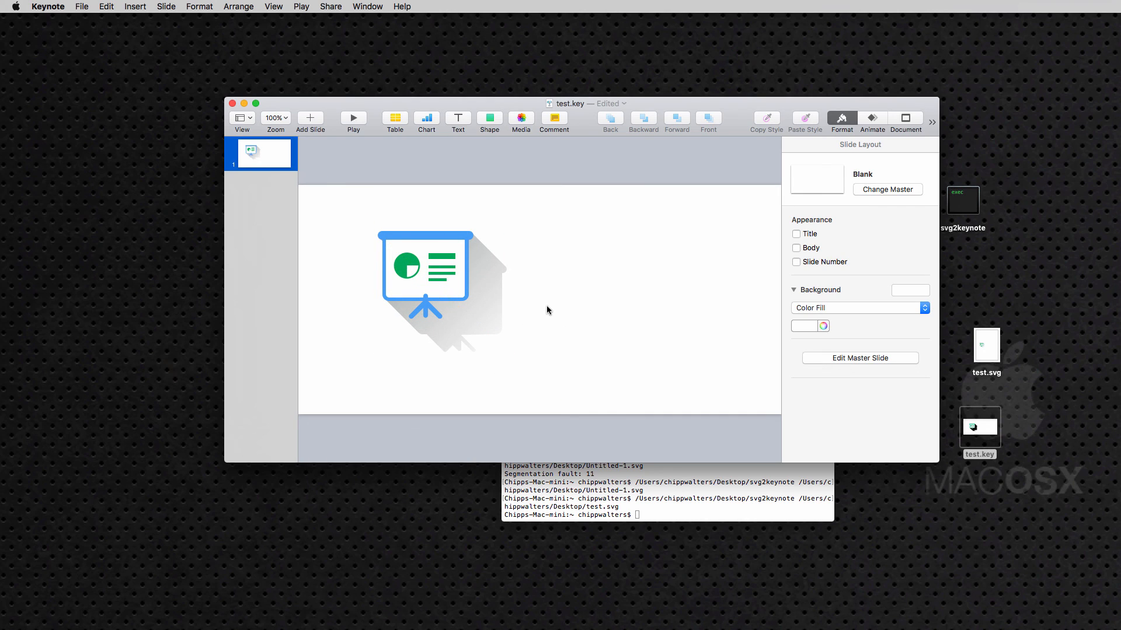